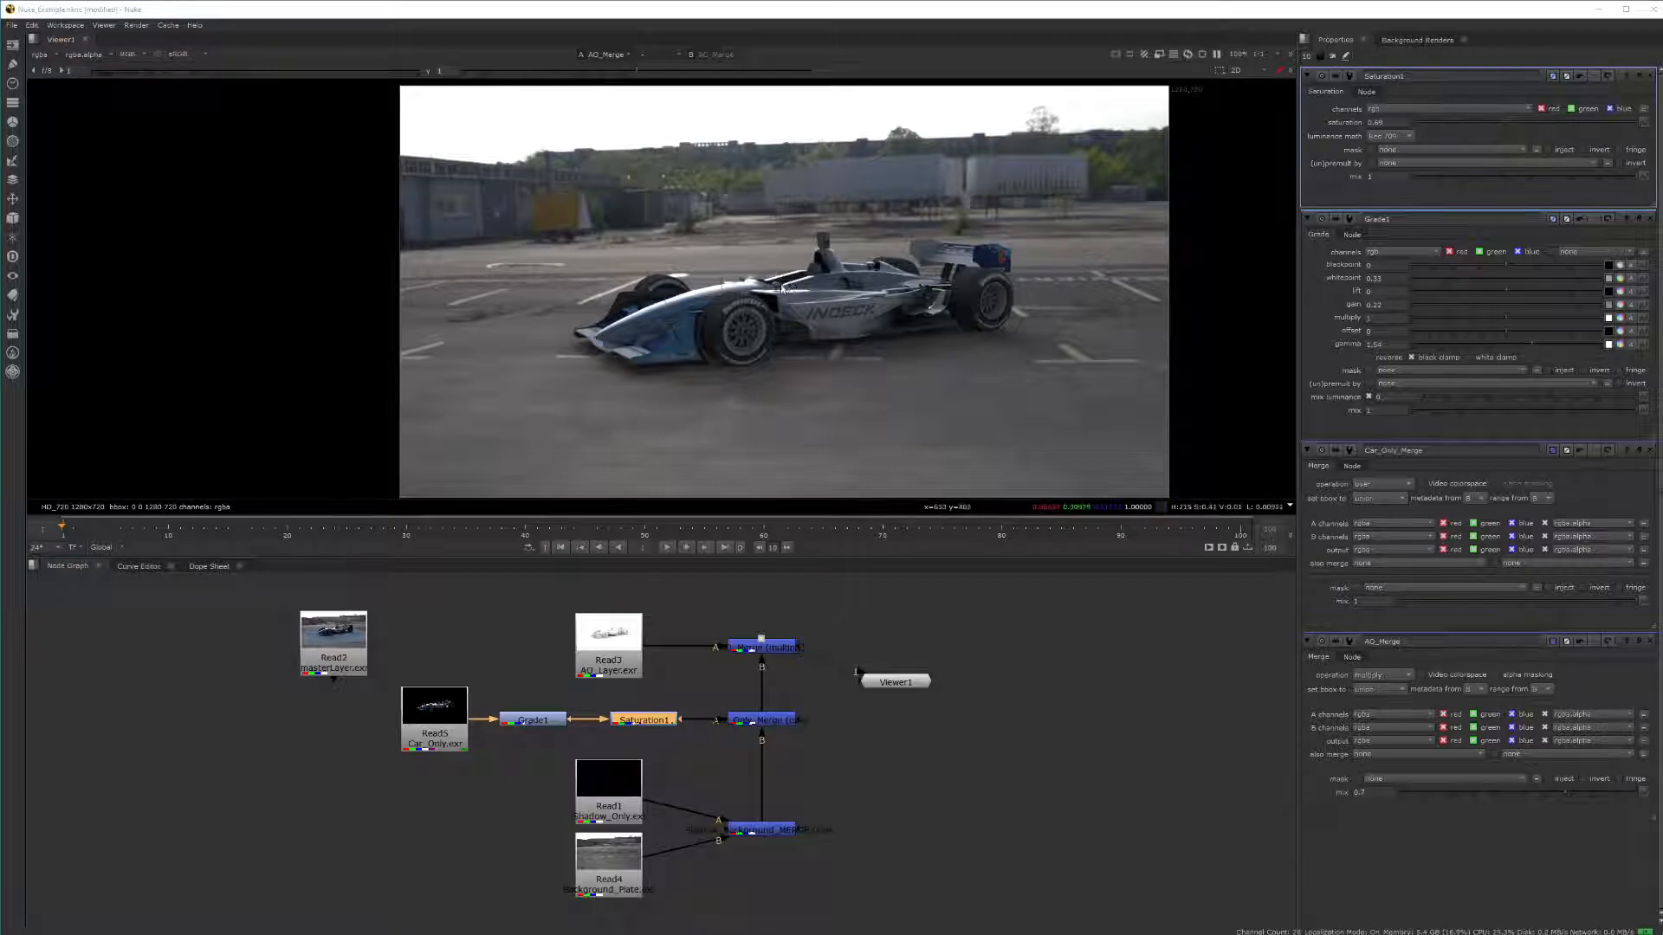
Examine the composited car's nose, front tyres and bodywork up close and compare them with the surrounding background plate
scroll(779, 290, "up", 1)
scroll(752, 307, "up", 4)
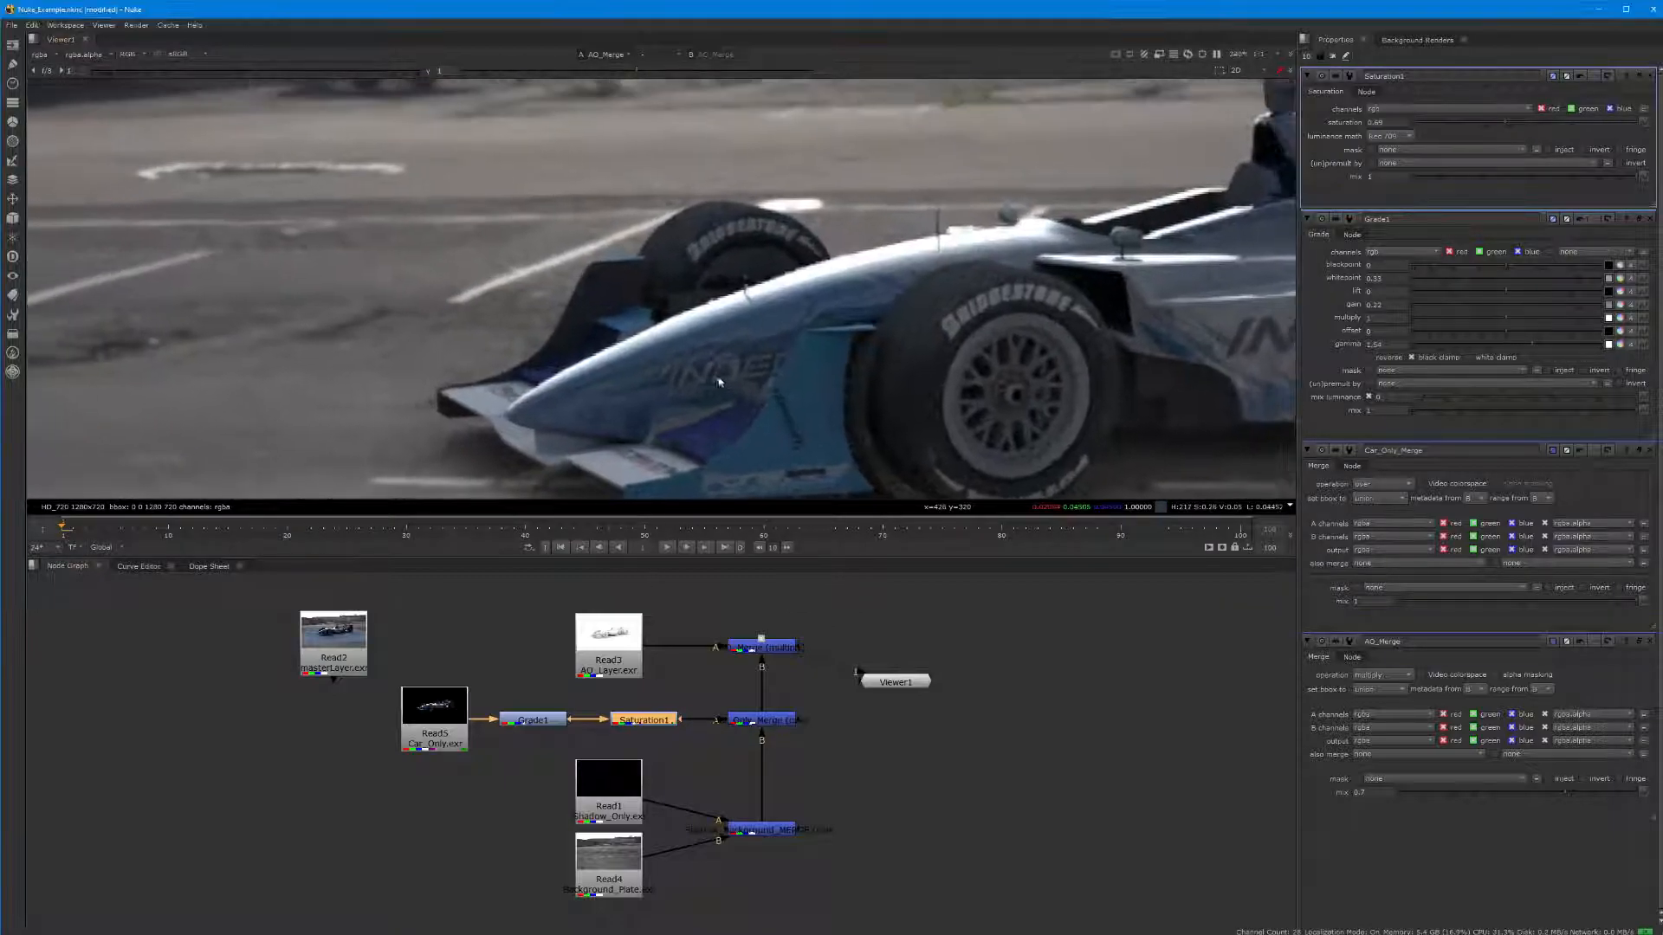
middle_click_drag(383, 260, 481, 399)
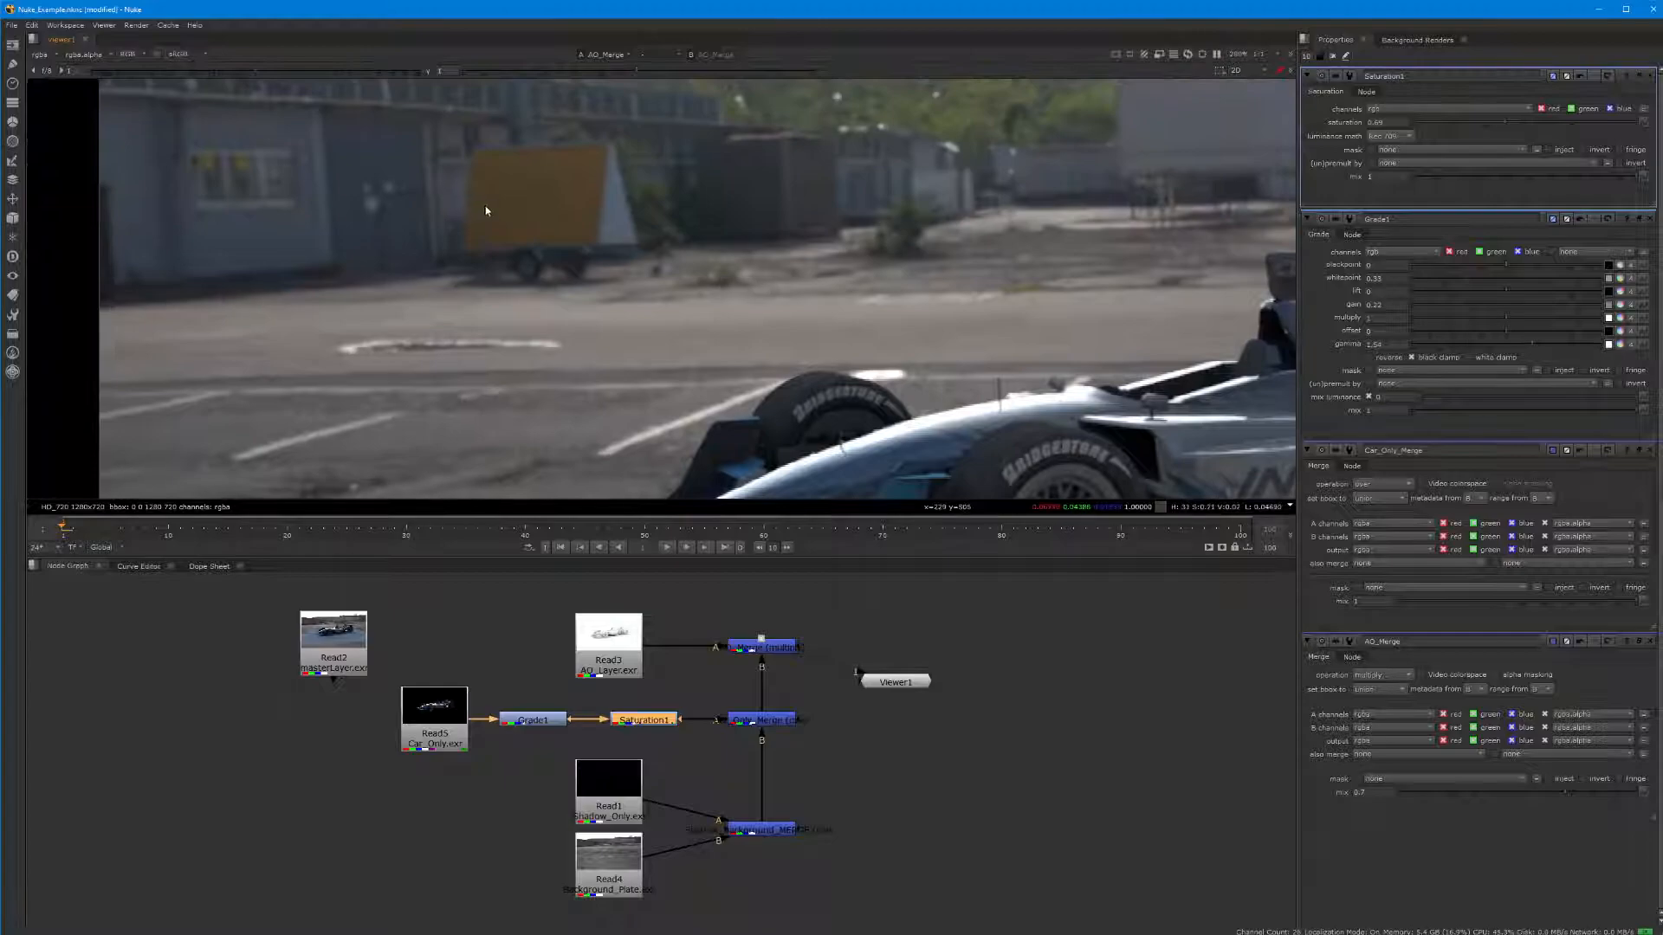
middle_click_drag(728, 339, 1055, 59)
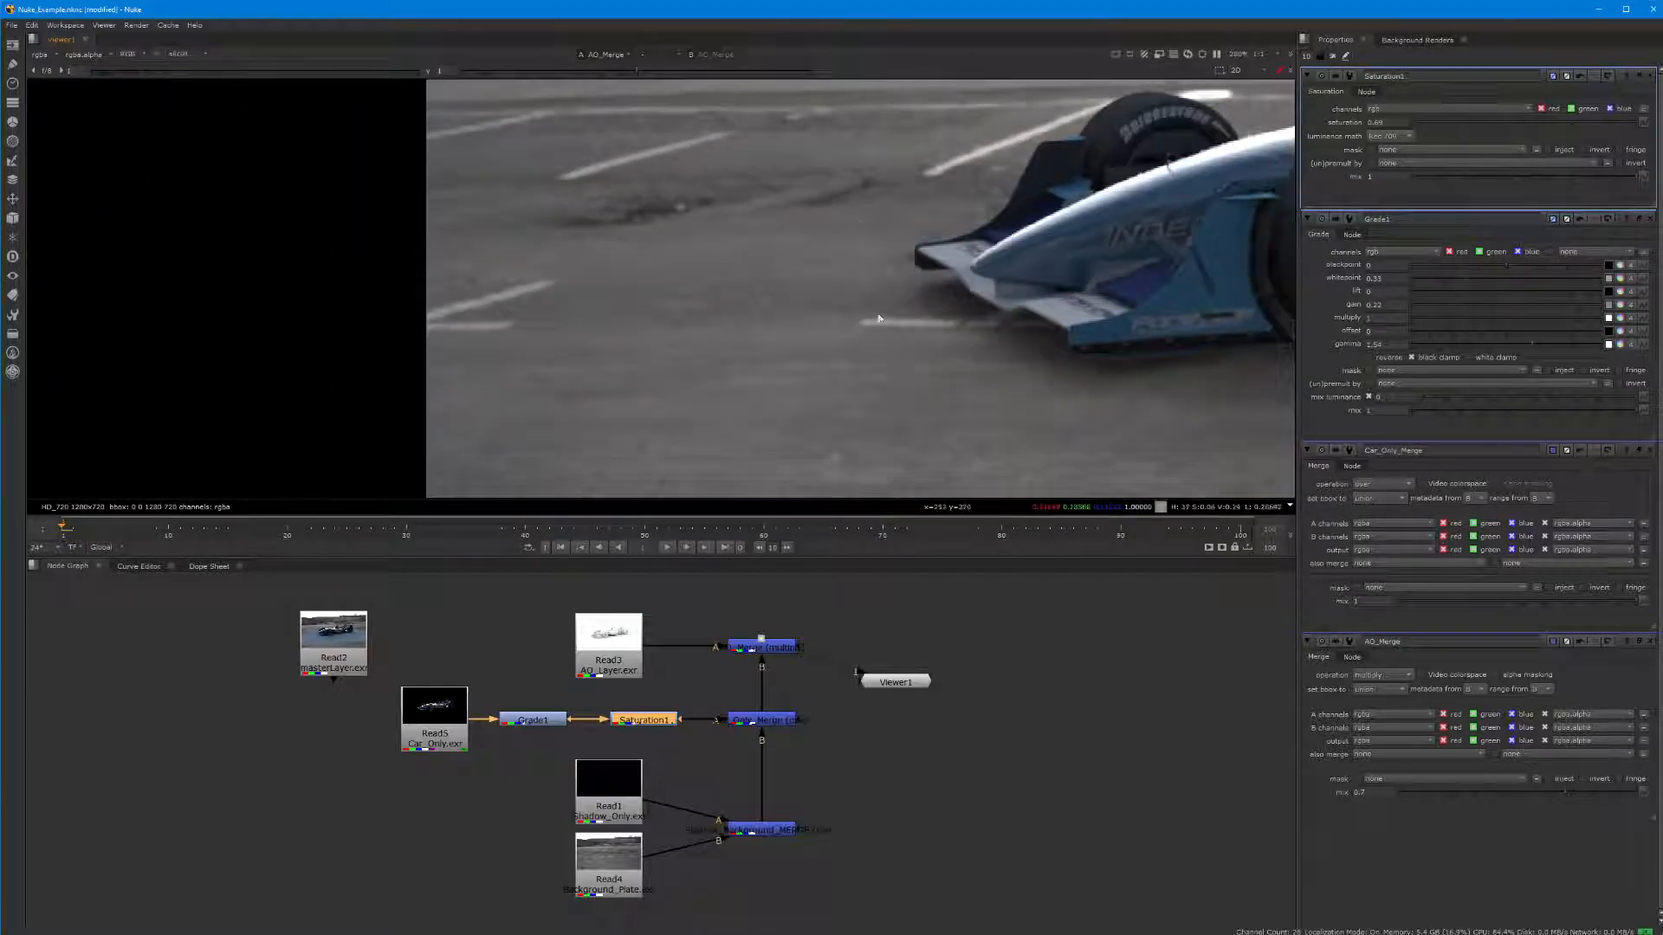
middle_click_drag(957, 225, 548, 324)
middle_click_drag(1132, 252, 884, 284)
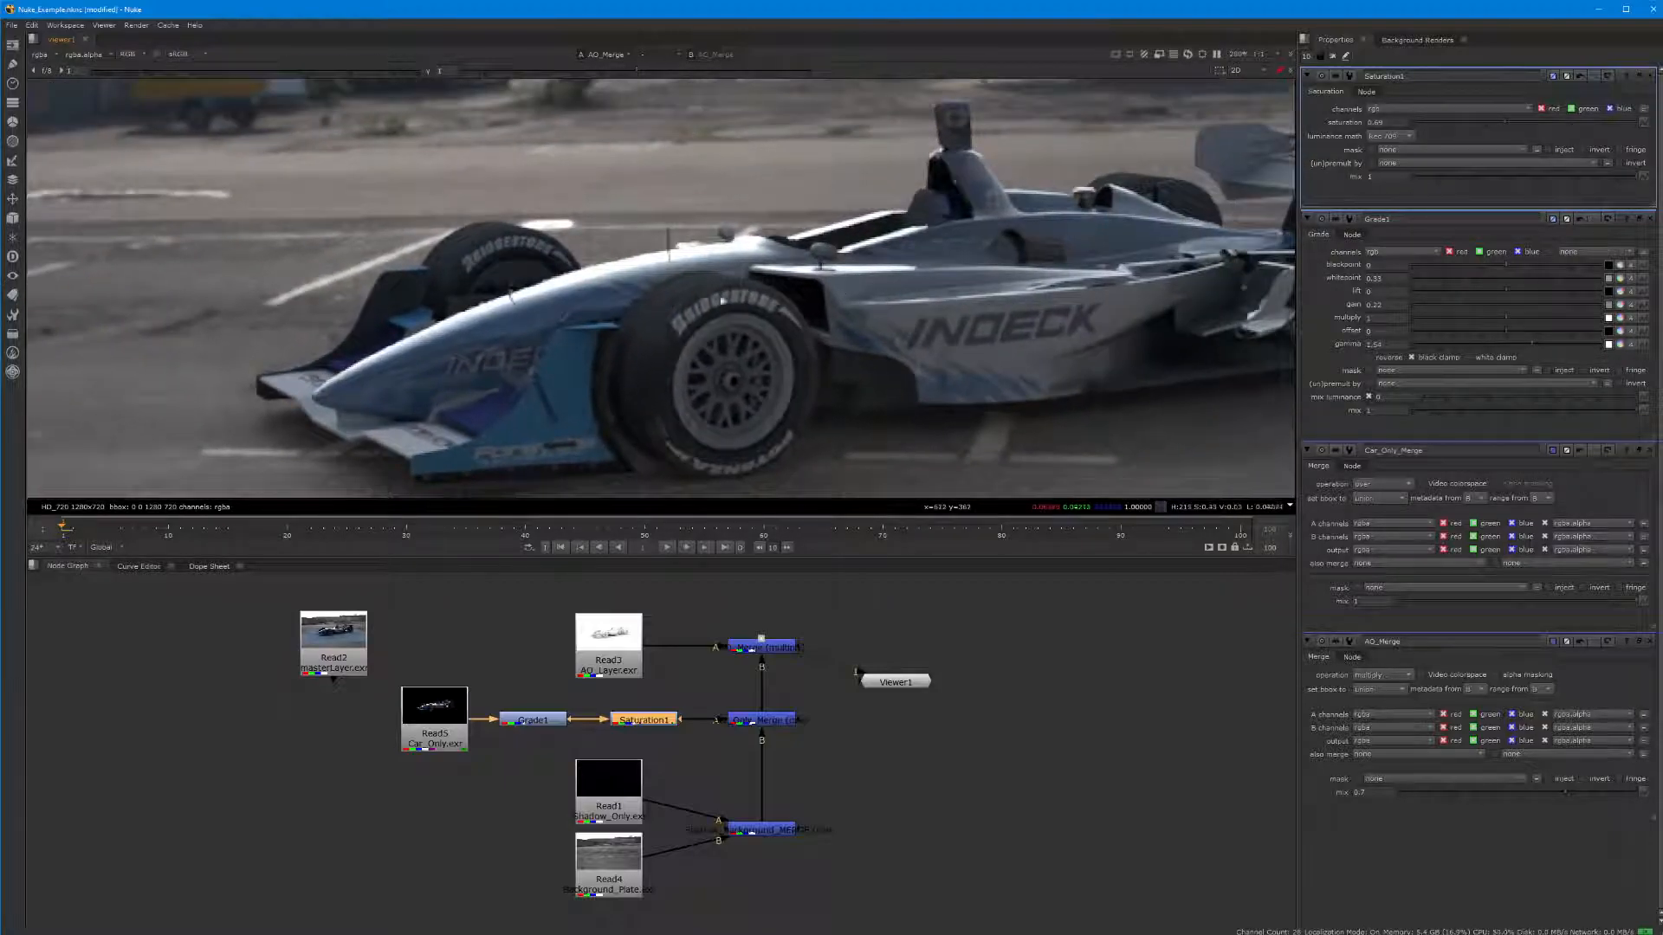
scroll(845, 320, "up", 5)
middle_click_drag(528, 279, 803, 286)
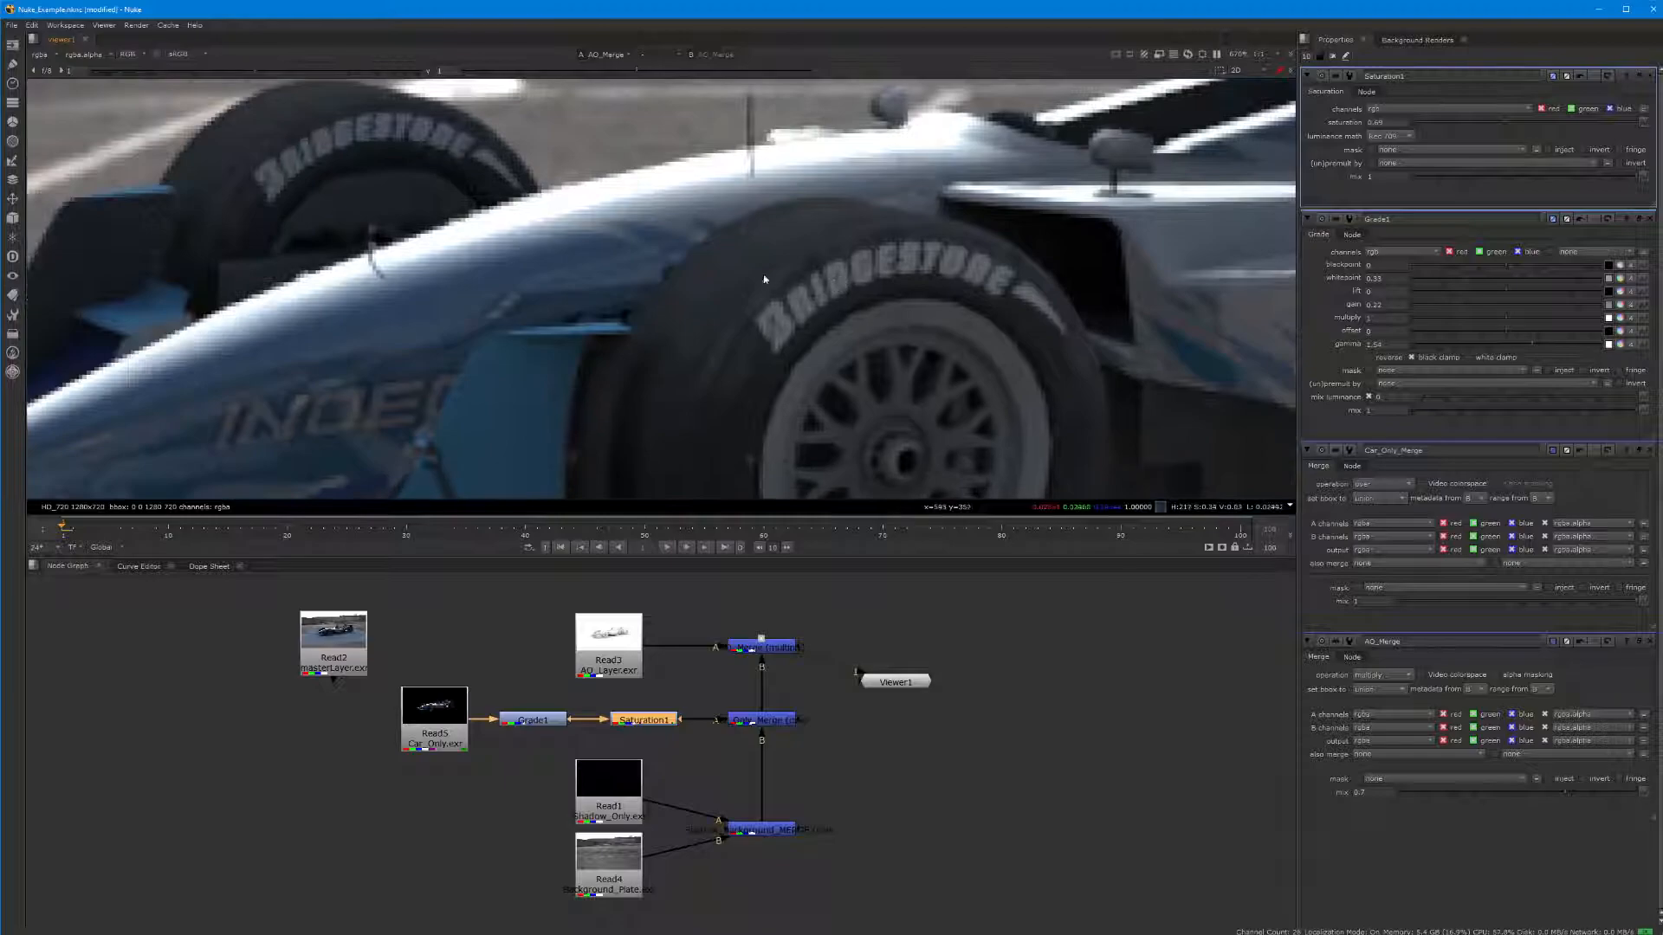
scroll(522, 244, "down", 5)
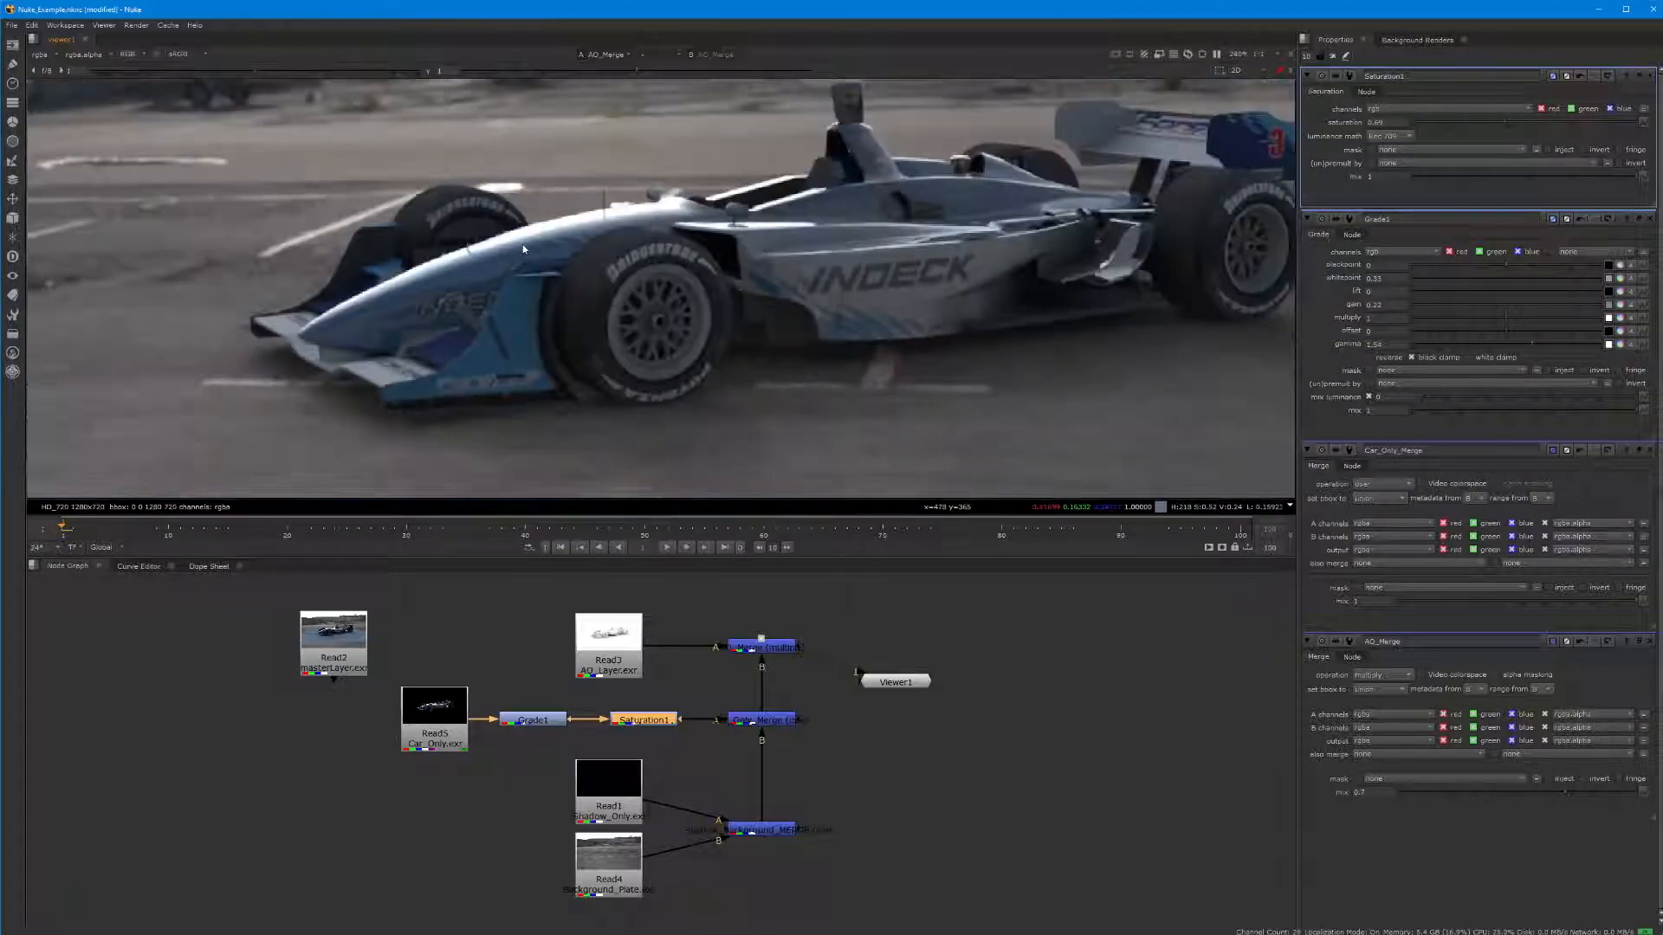
scroll(523, 246, "down", 4)
middle_click_drag(523, 246, 627, 320)
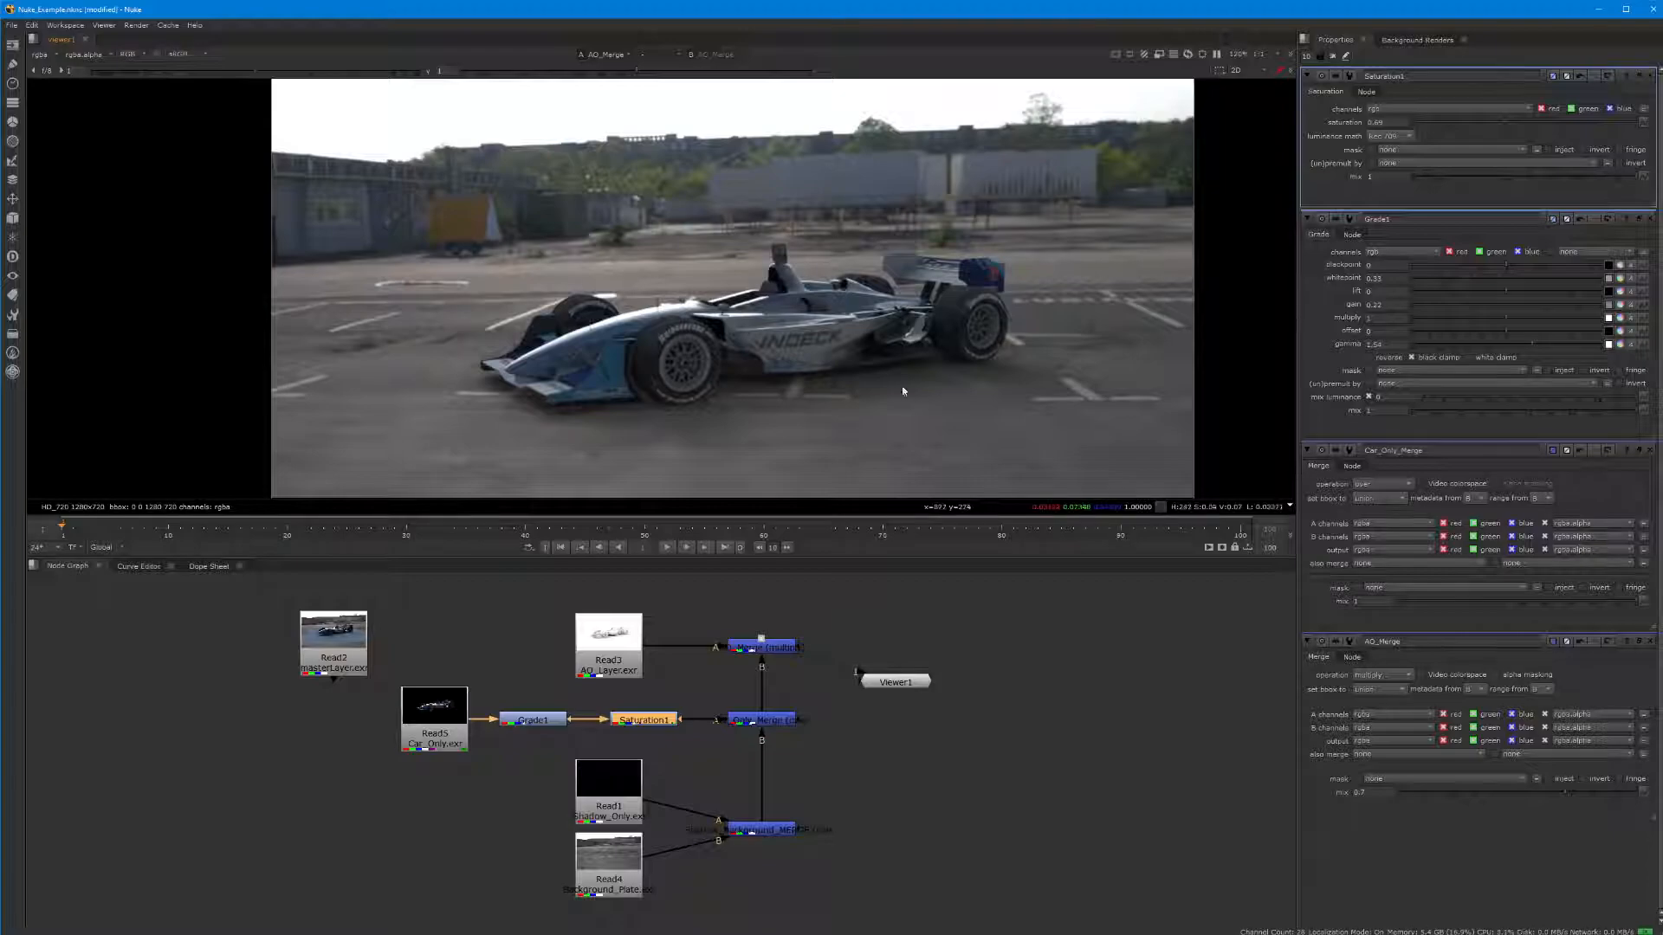
Inspect the shadow on the asphalt beneath and beside the car at close range
scroll(821, 346, "up", 5)
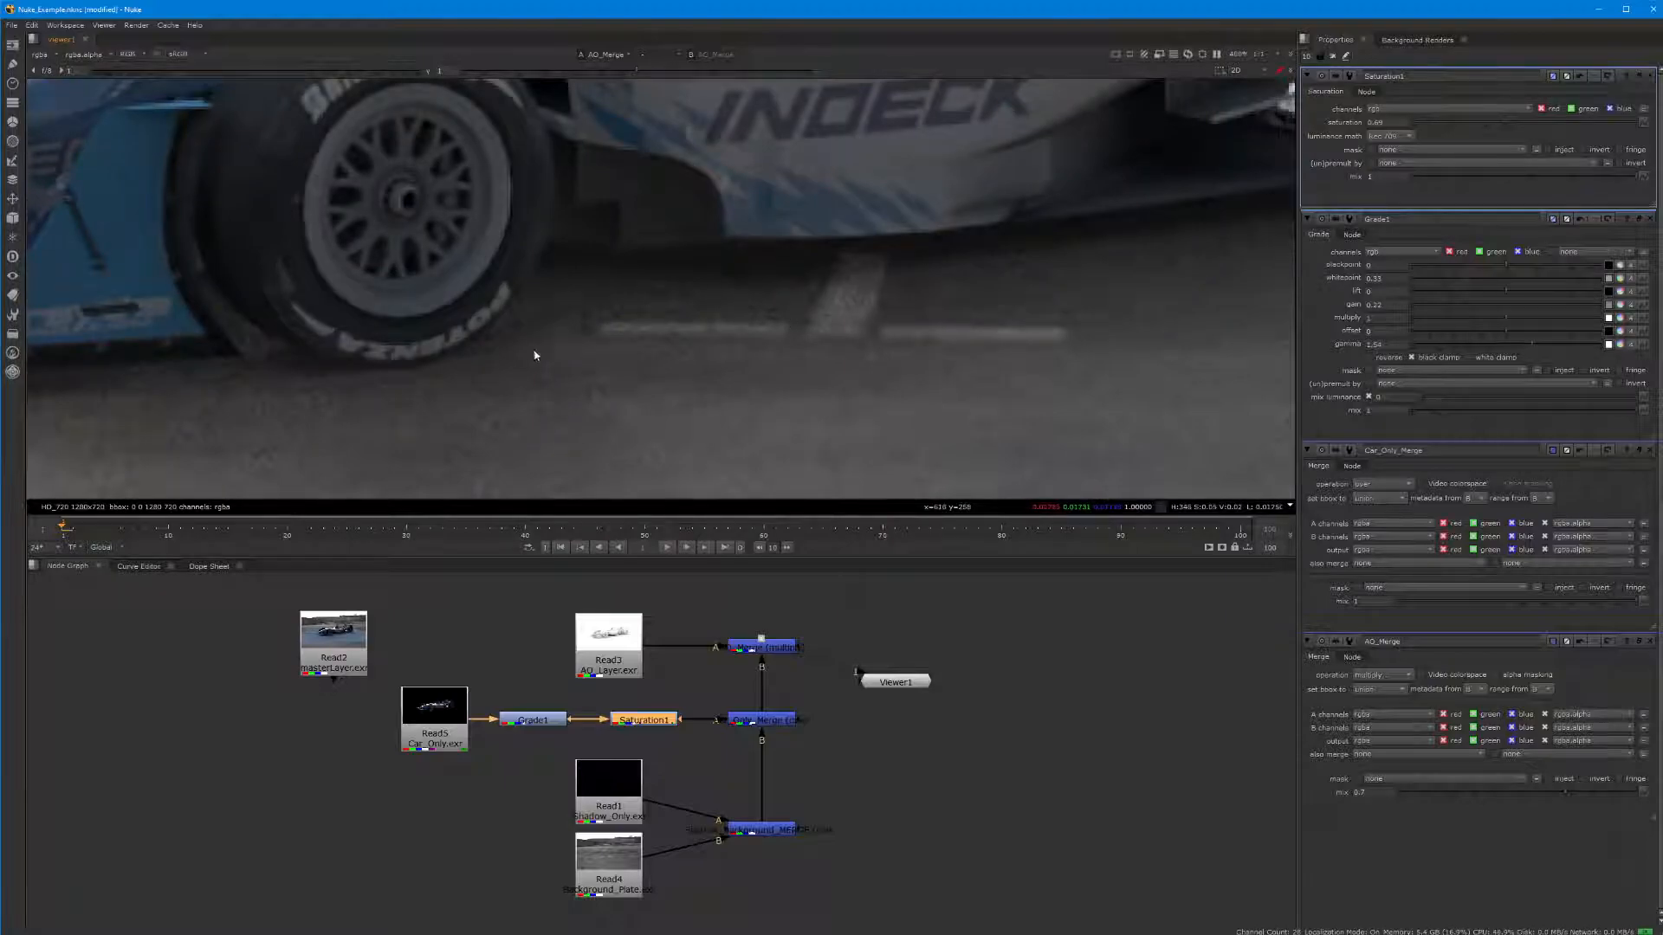
middle_click_drag(530, 354, 821, 217)
middle_click_drag(917, 328, 756, 328)
scroll(895, 193, "down", 1)
middle_click_drag(944, 193, 680, 273)
scroll(1030, 388, "down", 2)
middle_click_drag(1029, 388, 984, 360)
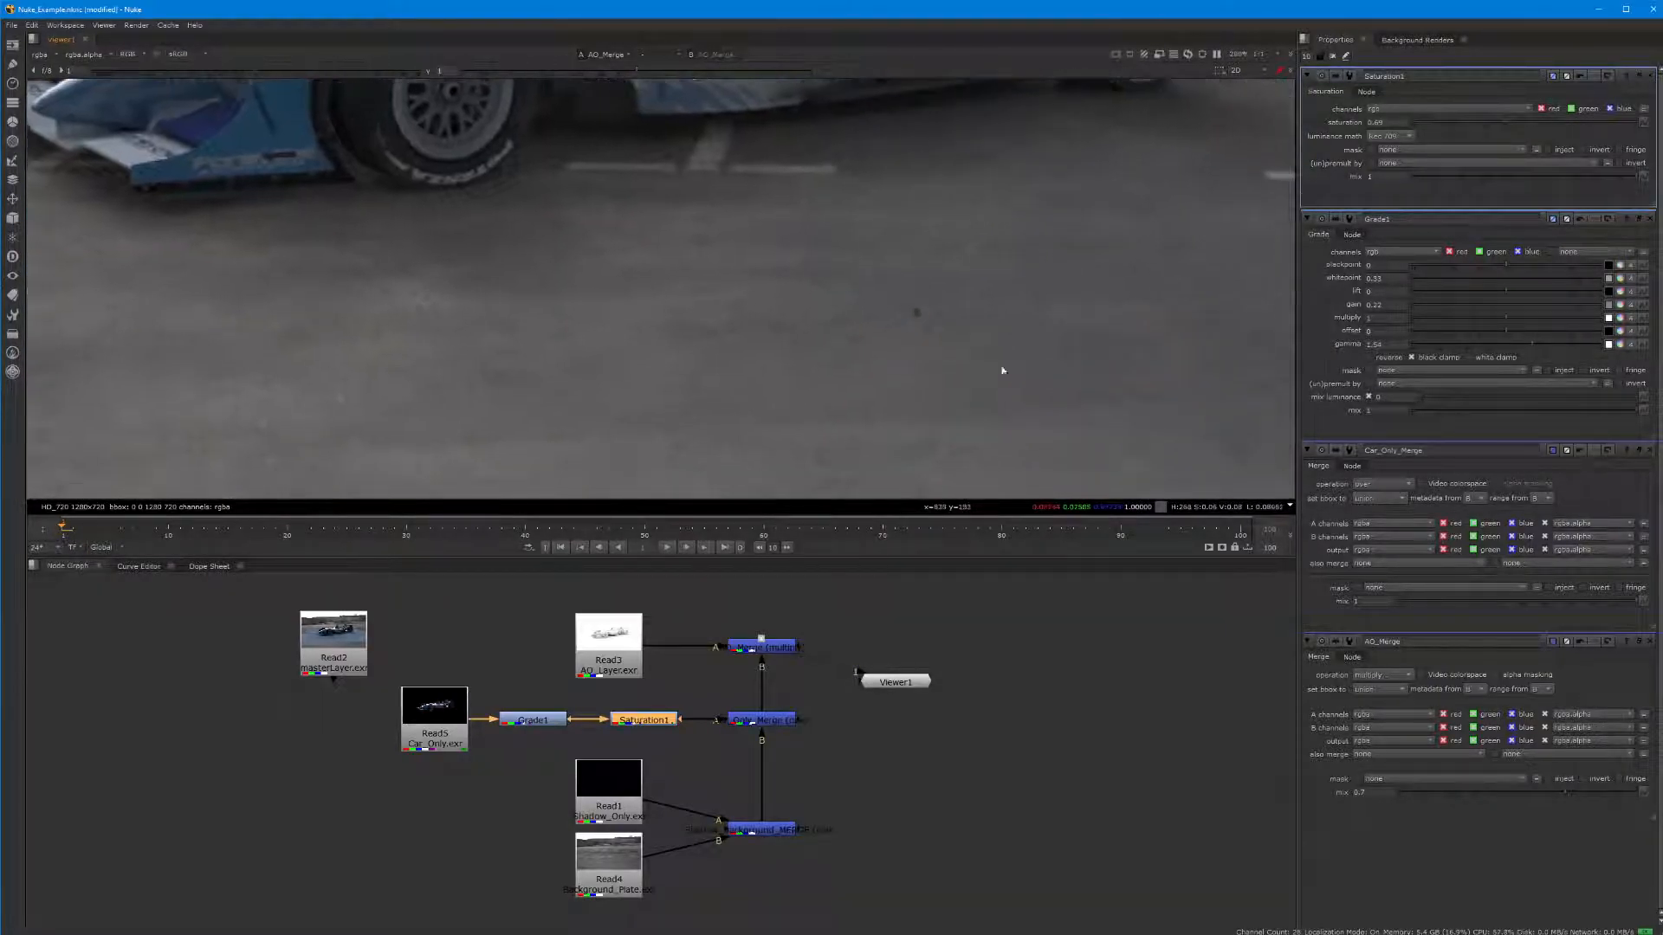
middle_click_drag(737, 377, 706, 432)
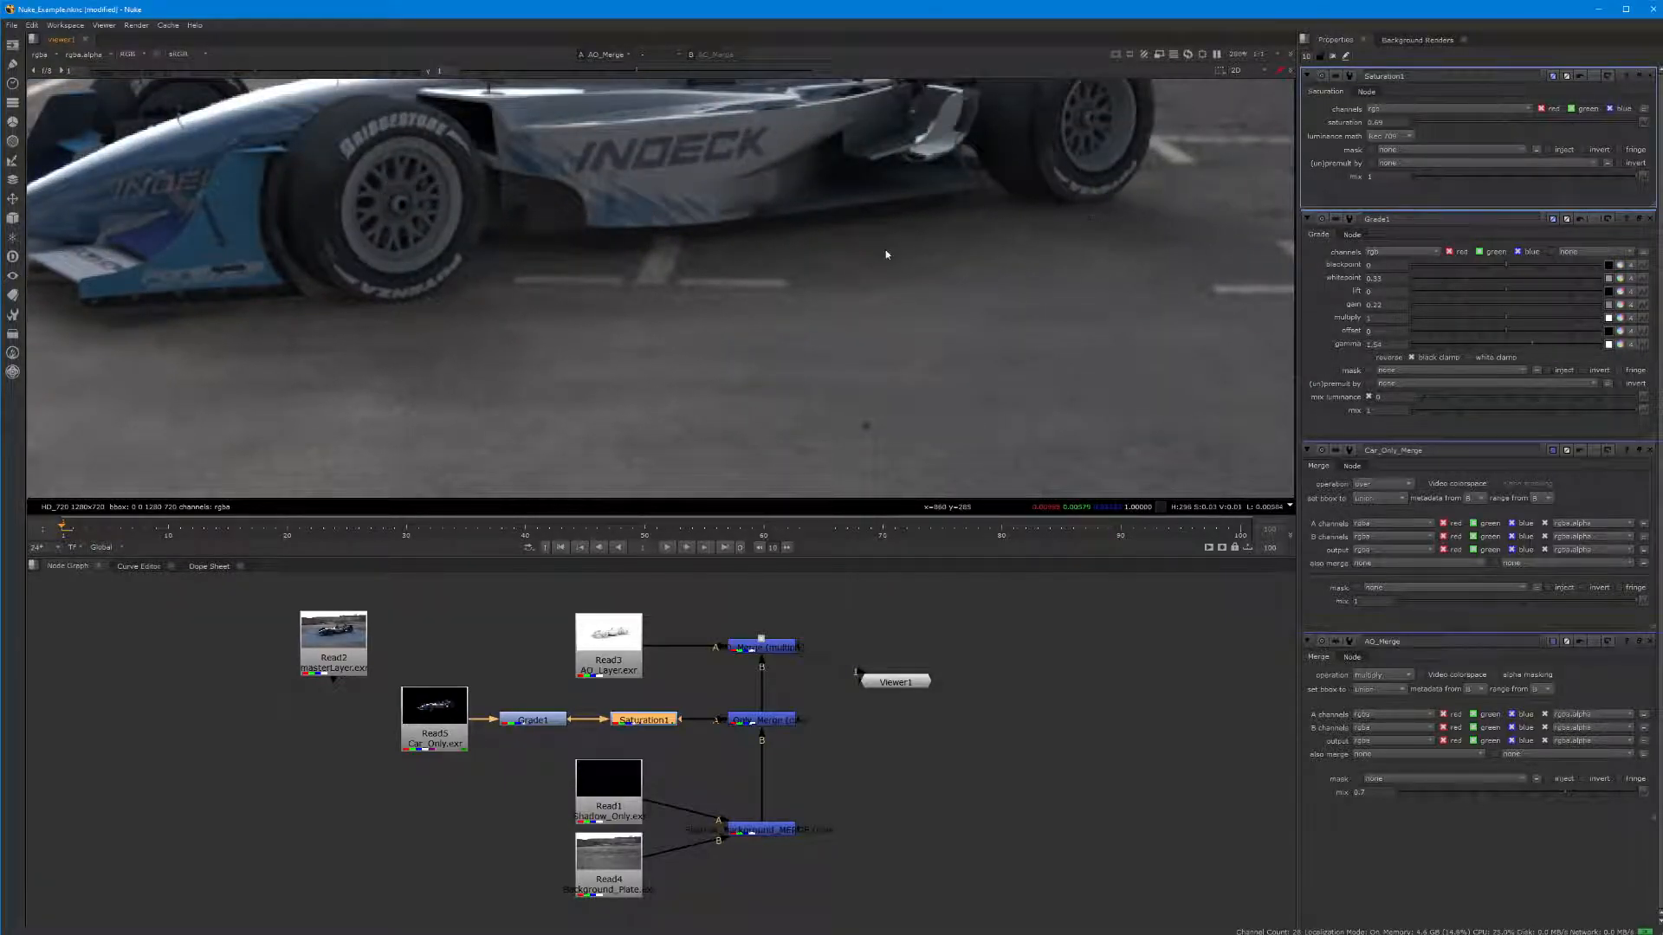
scroll(883, 251, "up", 4)
scroll(711, 274, "down", 8)
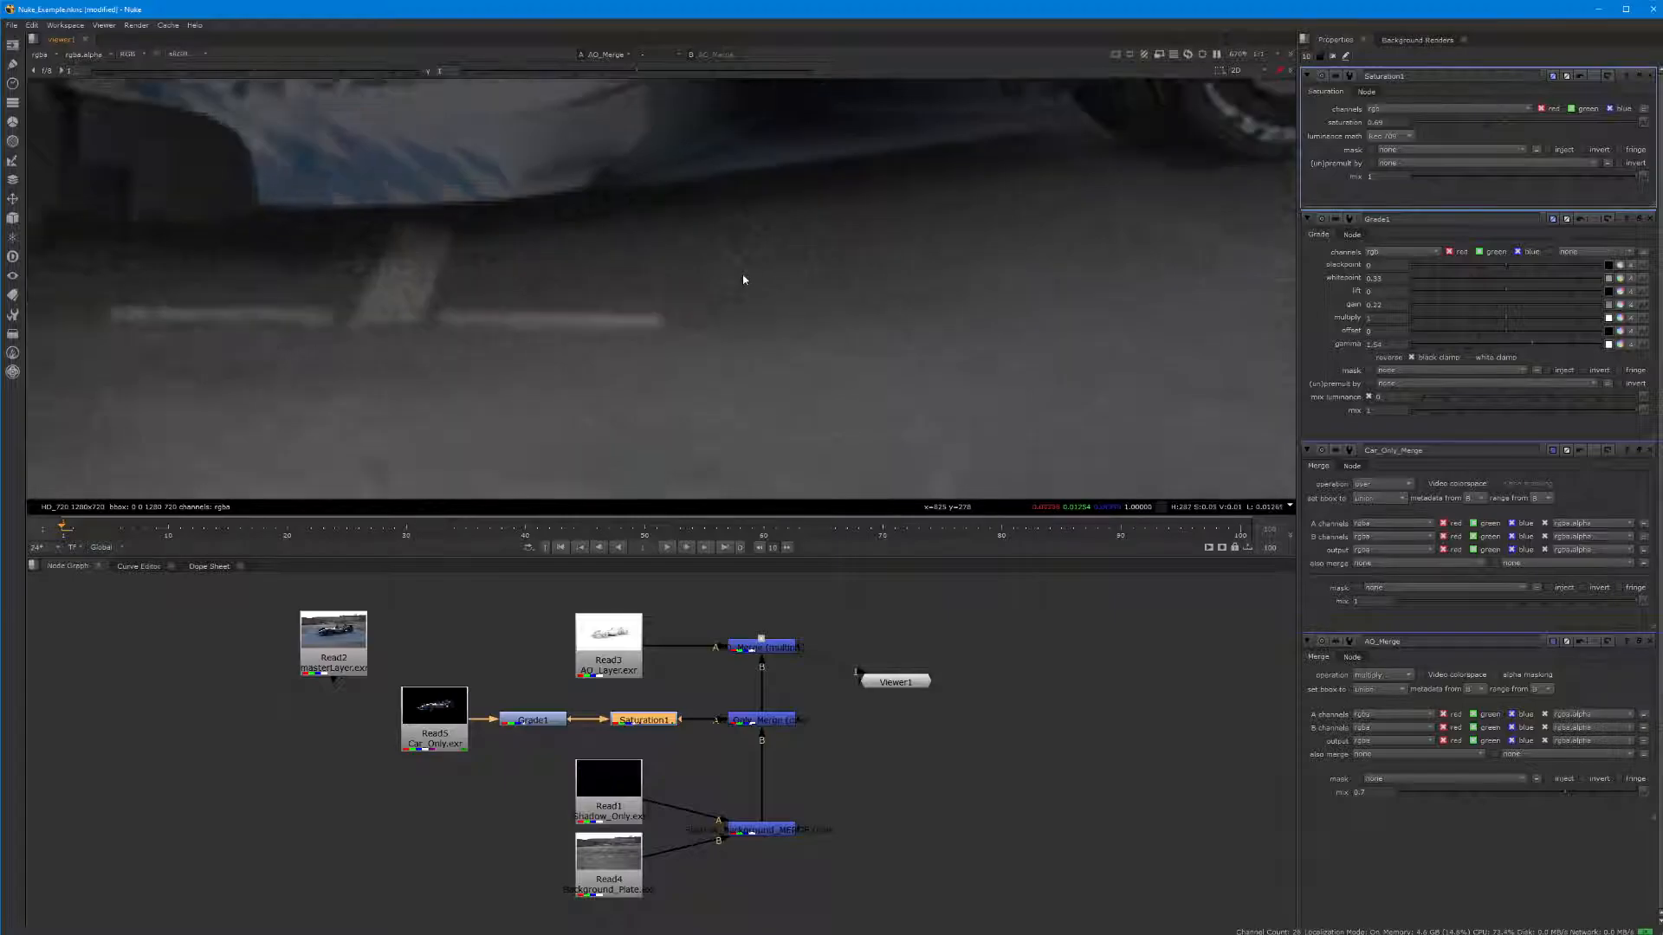
middle_click_drag(758, 262, 882, 337)
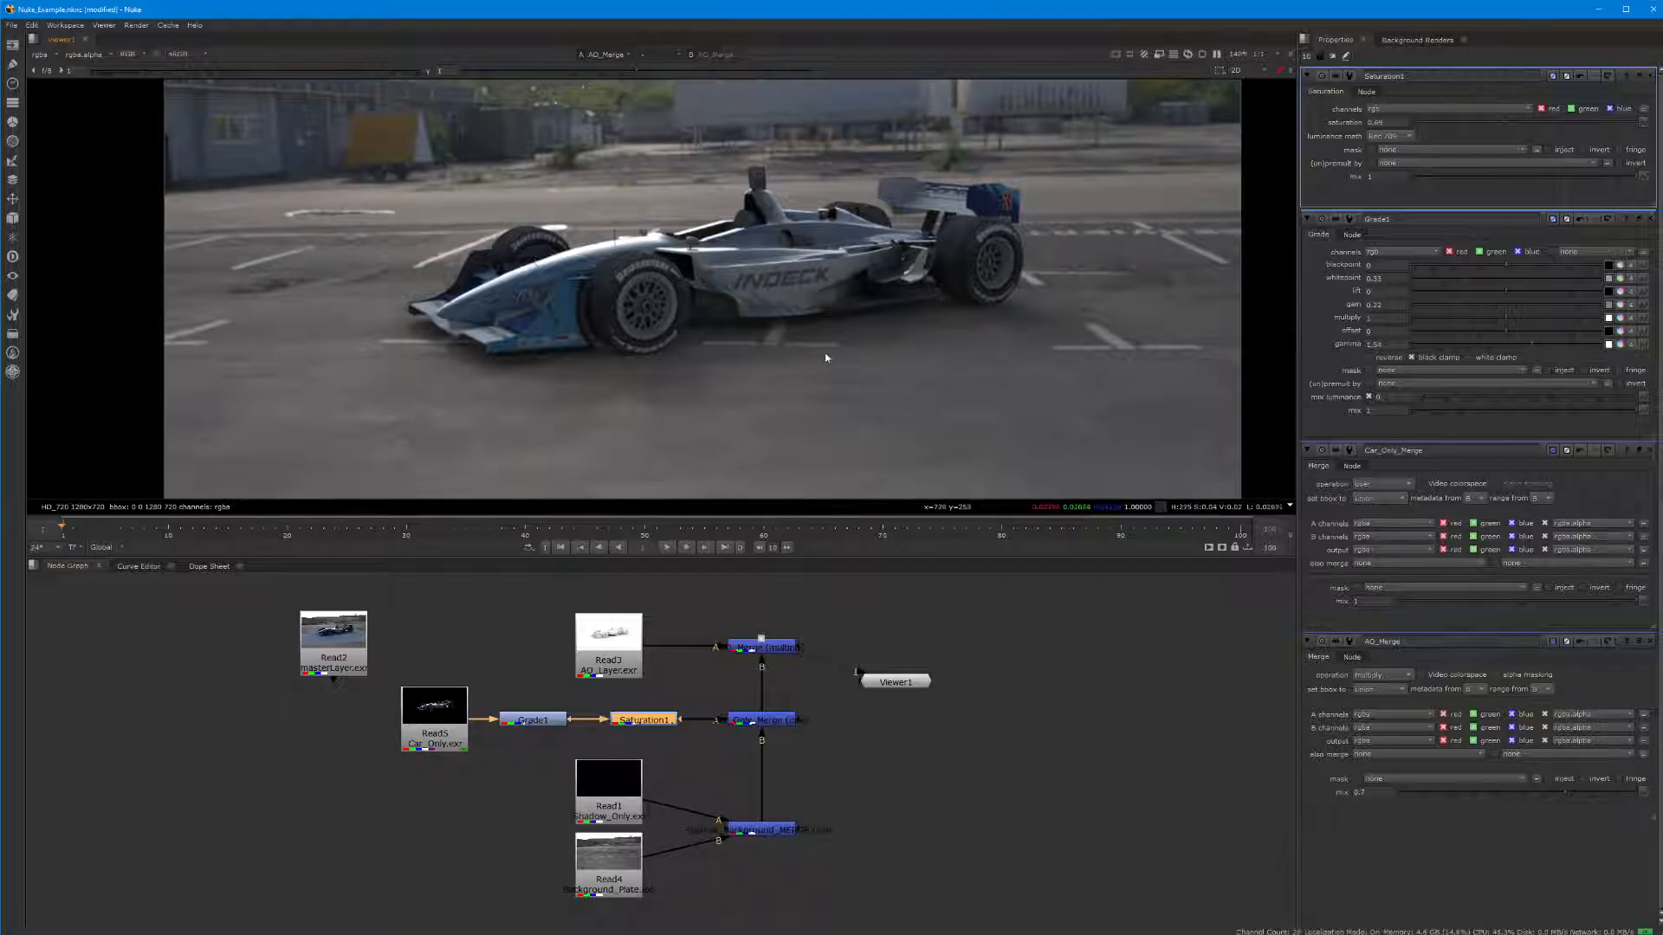
Add a Blur filter node to the Read1 Shadow_Only.exr layer, ahead of the Shadow_Background_MERGE node
mouse_move(613, 792)
left_mouse_down()
mouse_move(530, 801)
mouse_move(532, 817)
mouse_move(554, 787)
mouse_move(613, 791)
left_mouse_up()
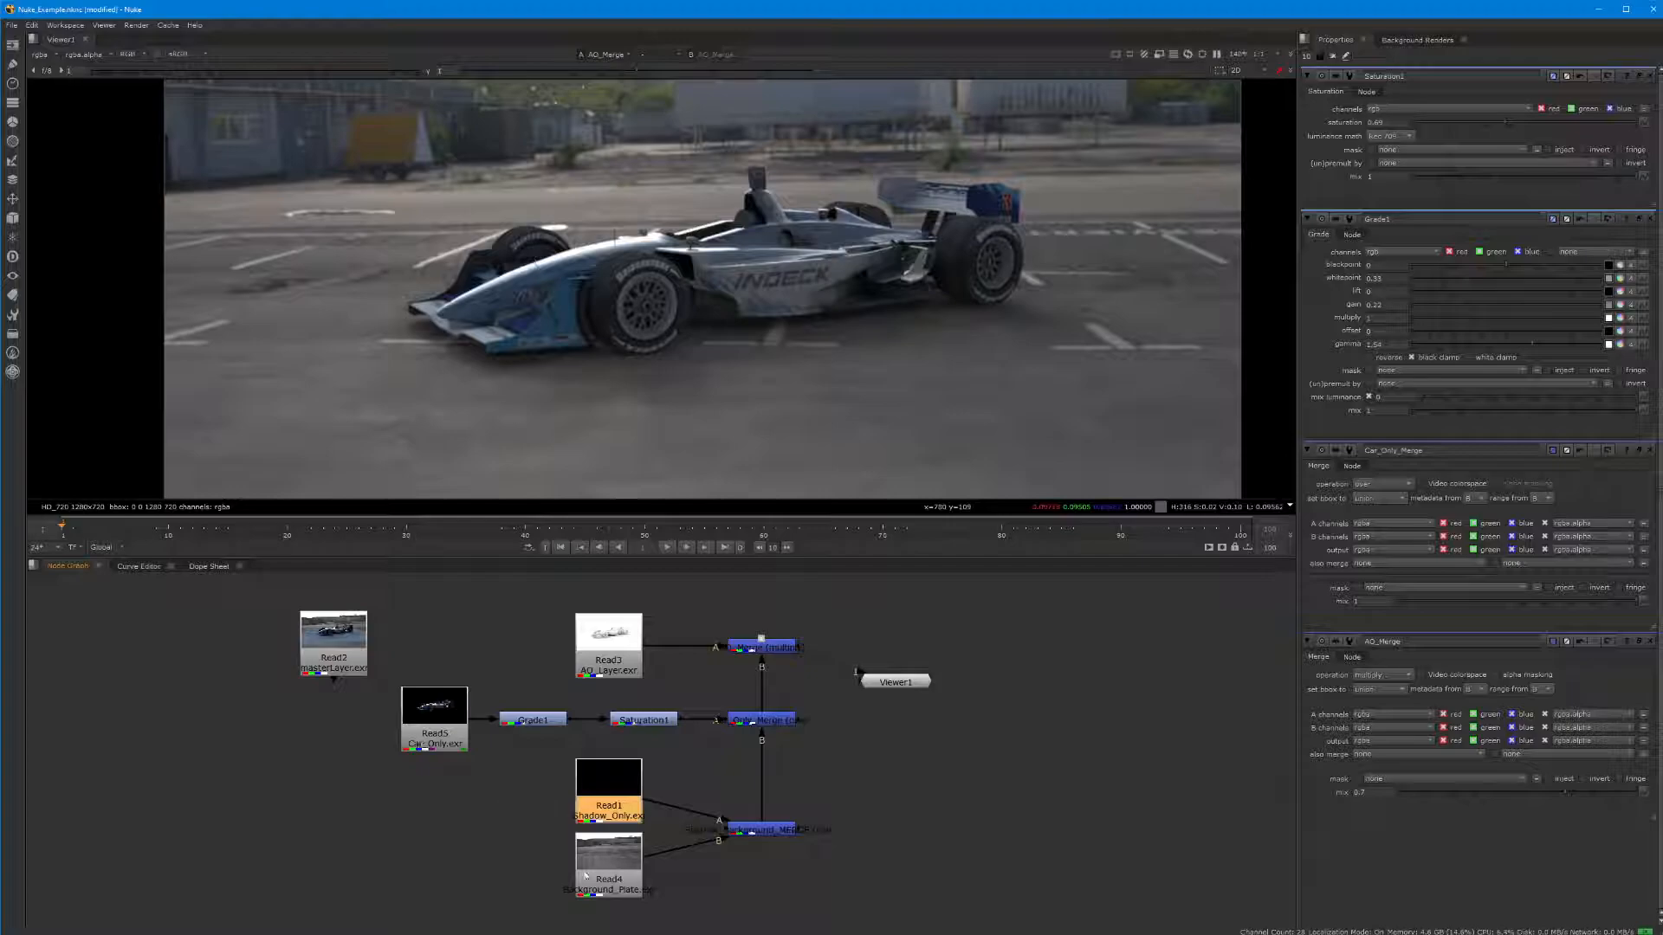
left_click_drag(606, 781, 606, 780)
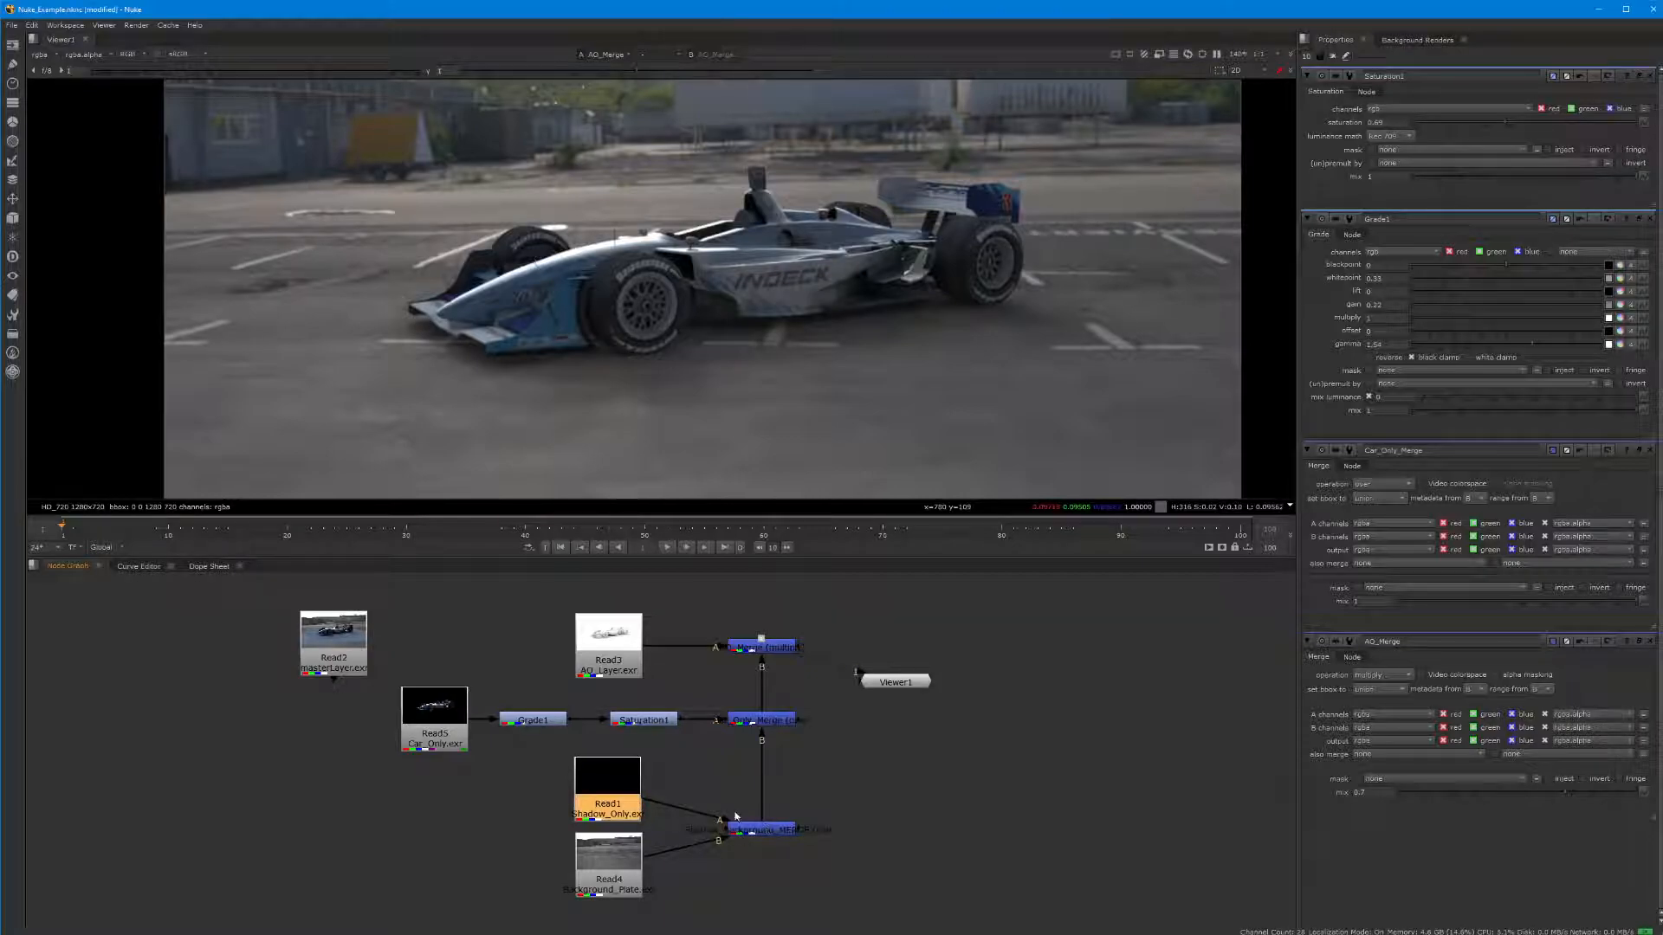
scroll(821, 686, "up", 5)
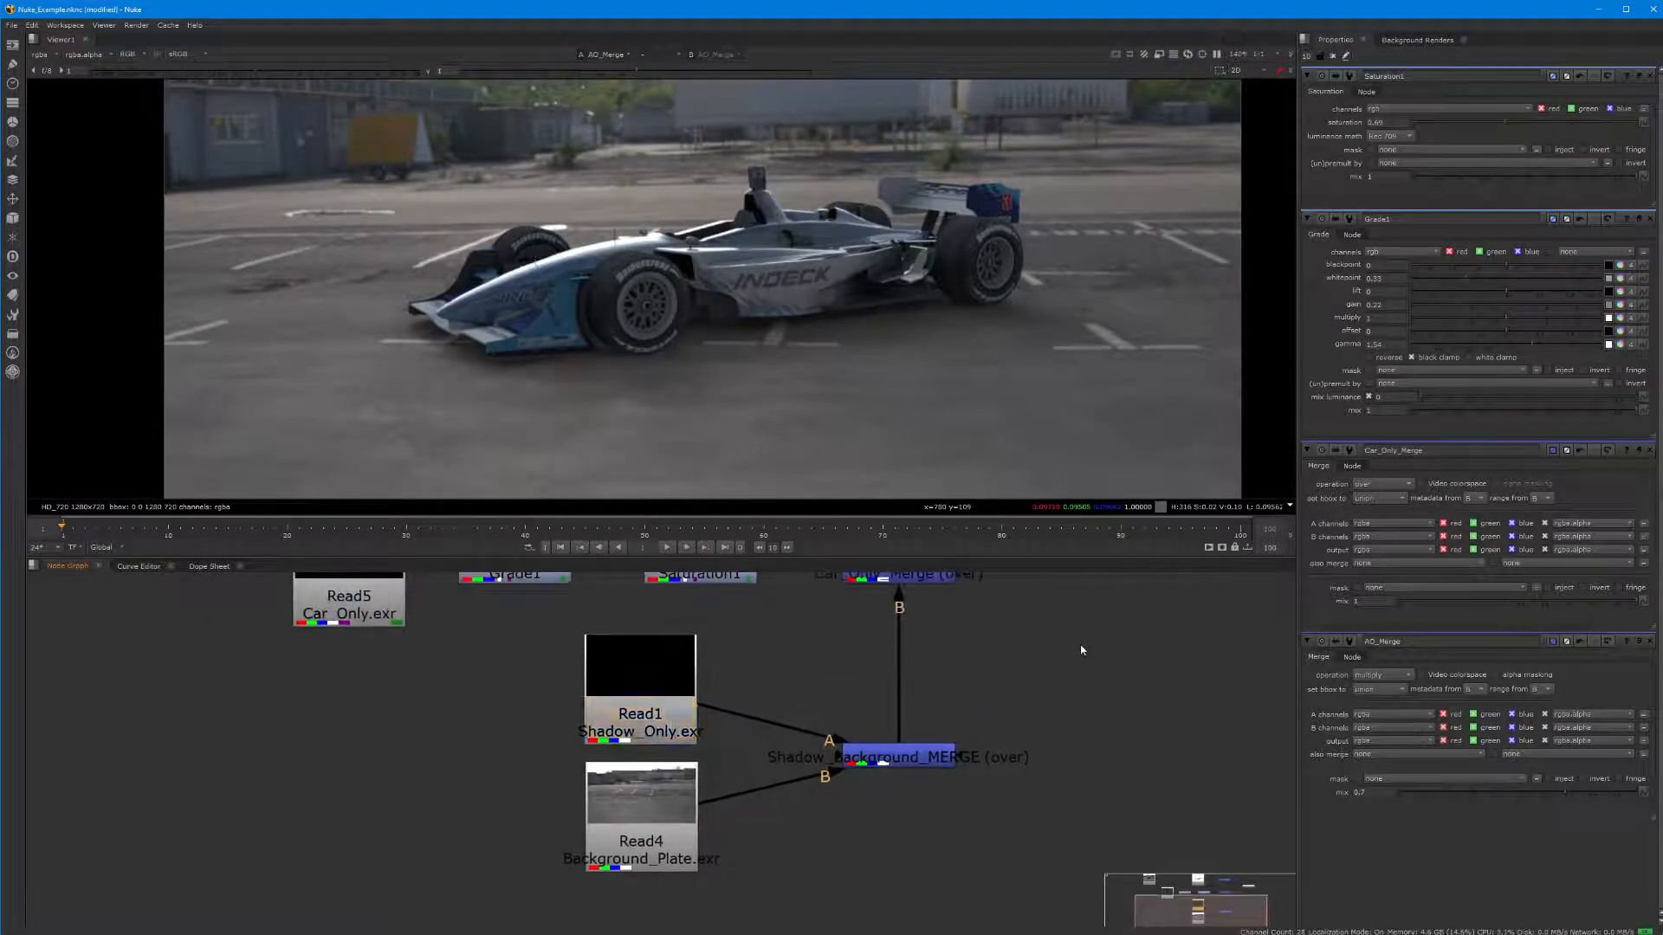
left_click(649, 656)
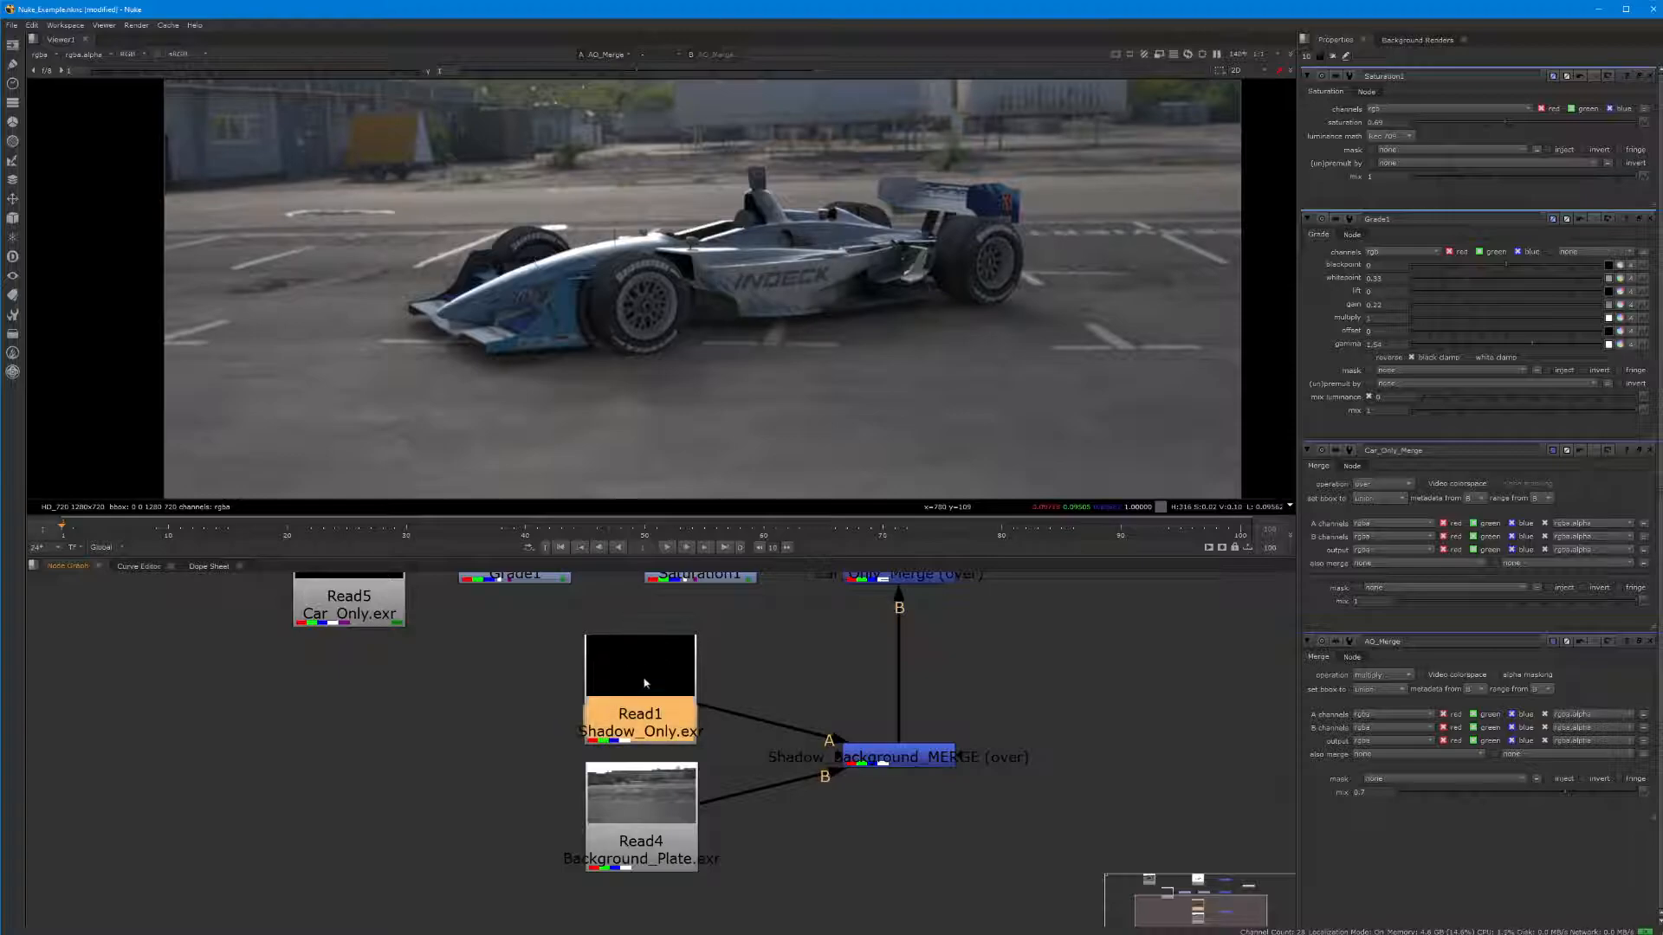
right_click(638, 669)
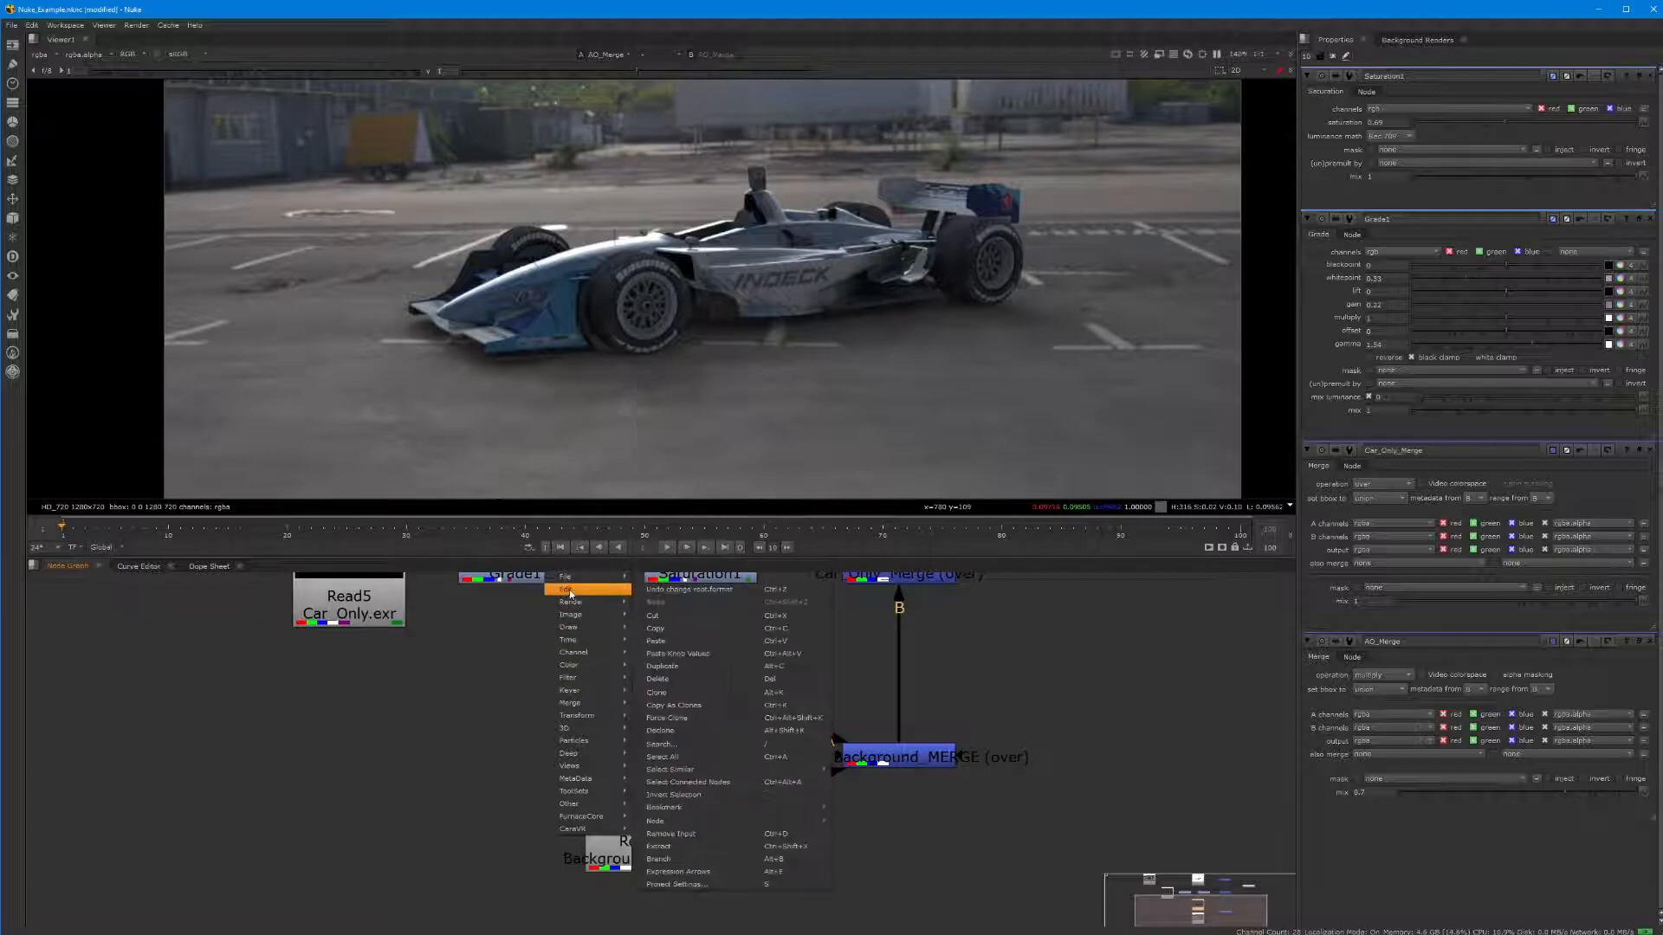
mouse_move(573, 720)
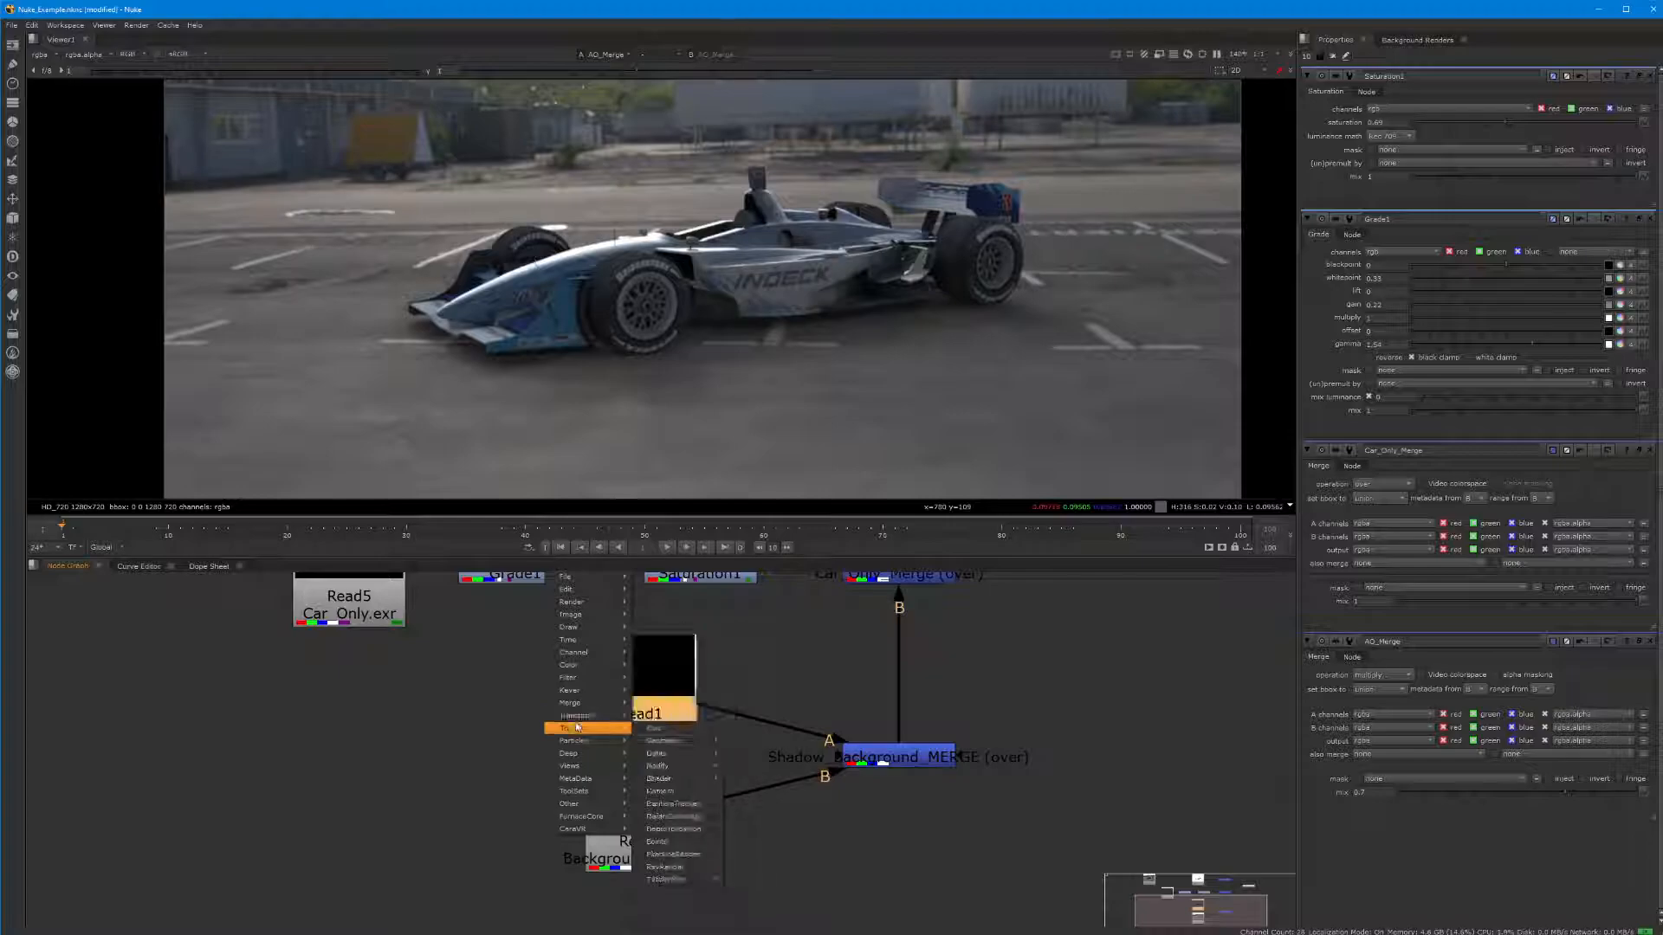
mouse_move(591, 640)
mouse_move(580, 679)
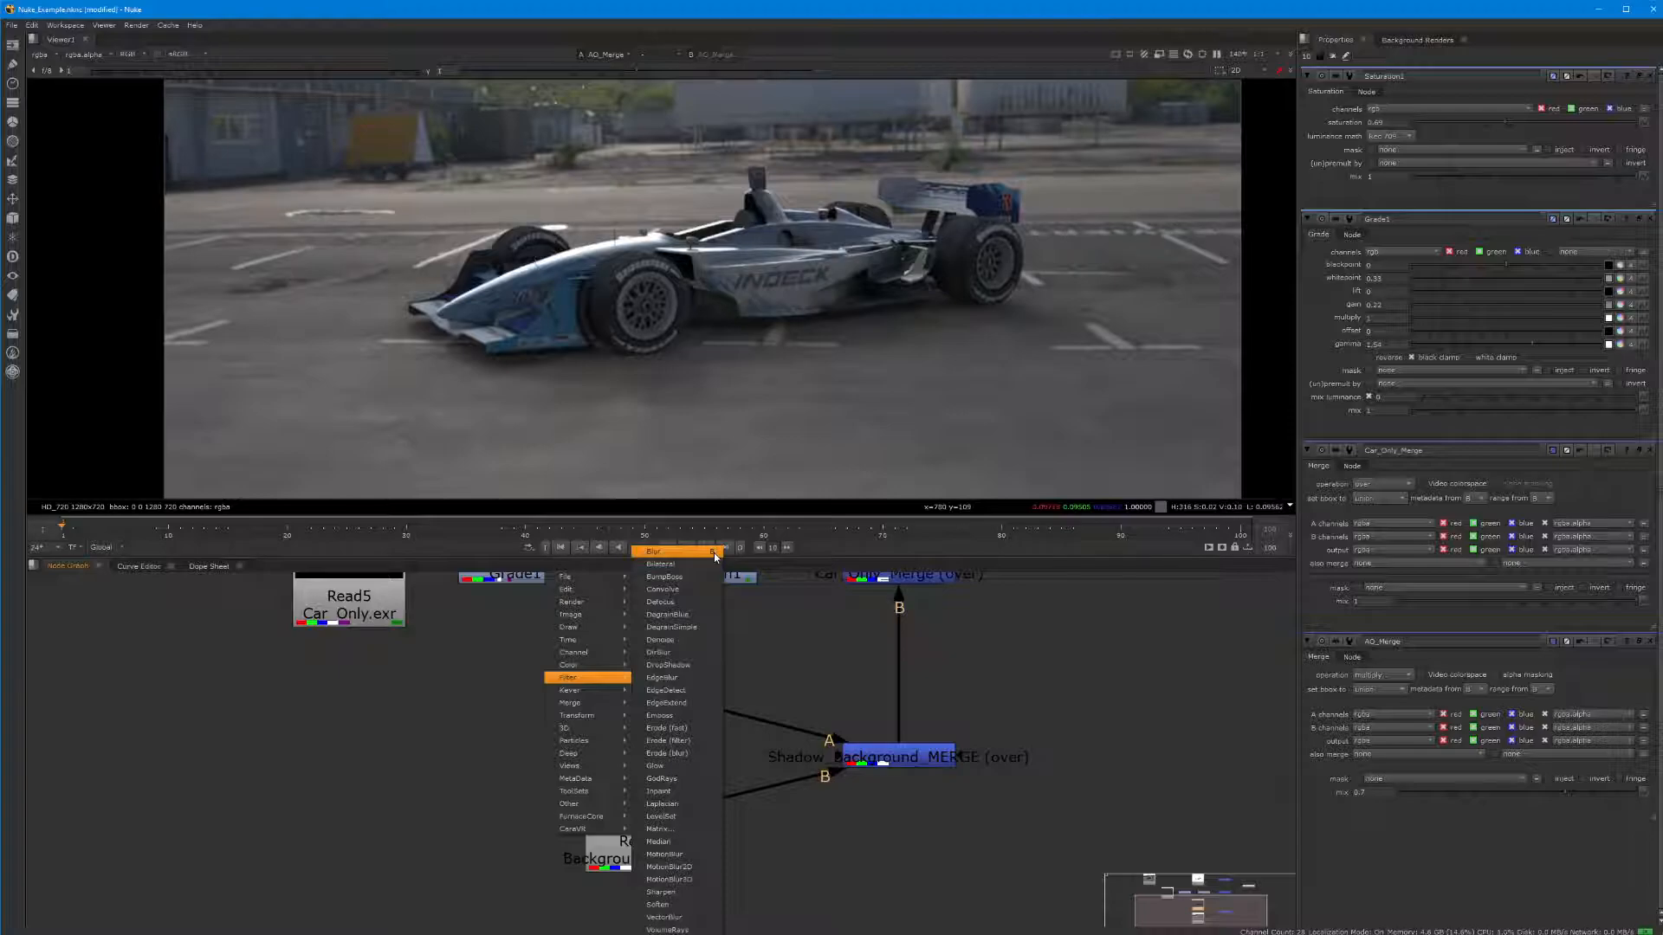
left_click(673, 560)
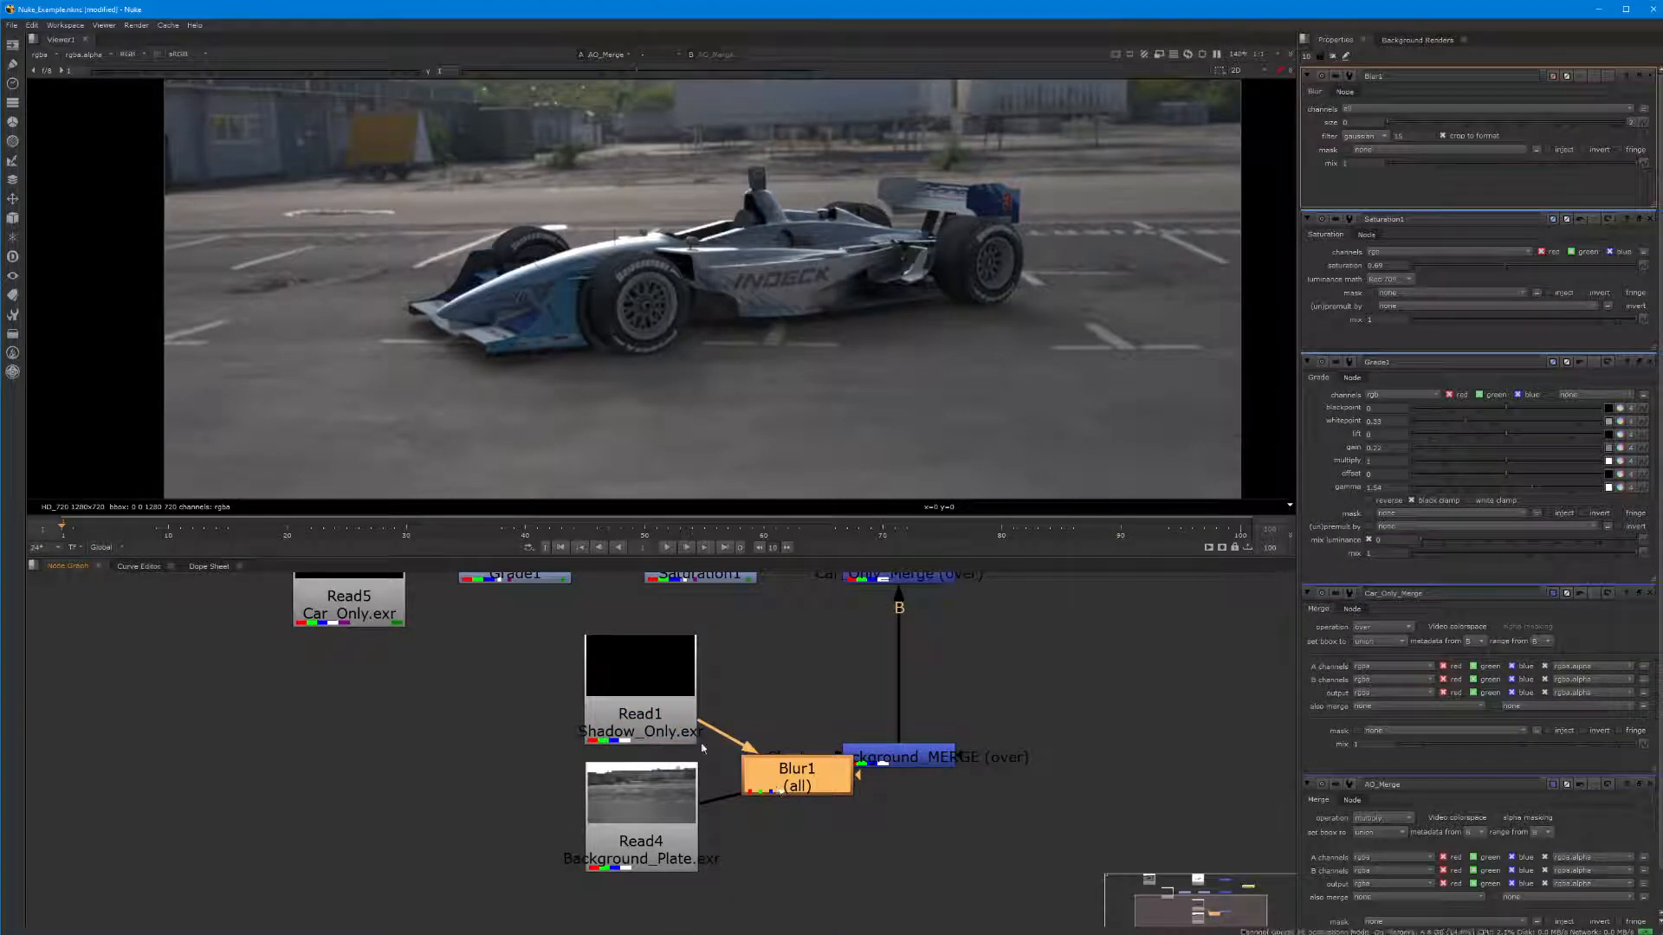
Rearrange the shadow branch so Read1 sits to the left and Blur1 lies between it and Shadow_Background_MERGE, above Read4
left_click_drag(550, 612, 791, 889)
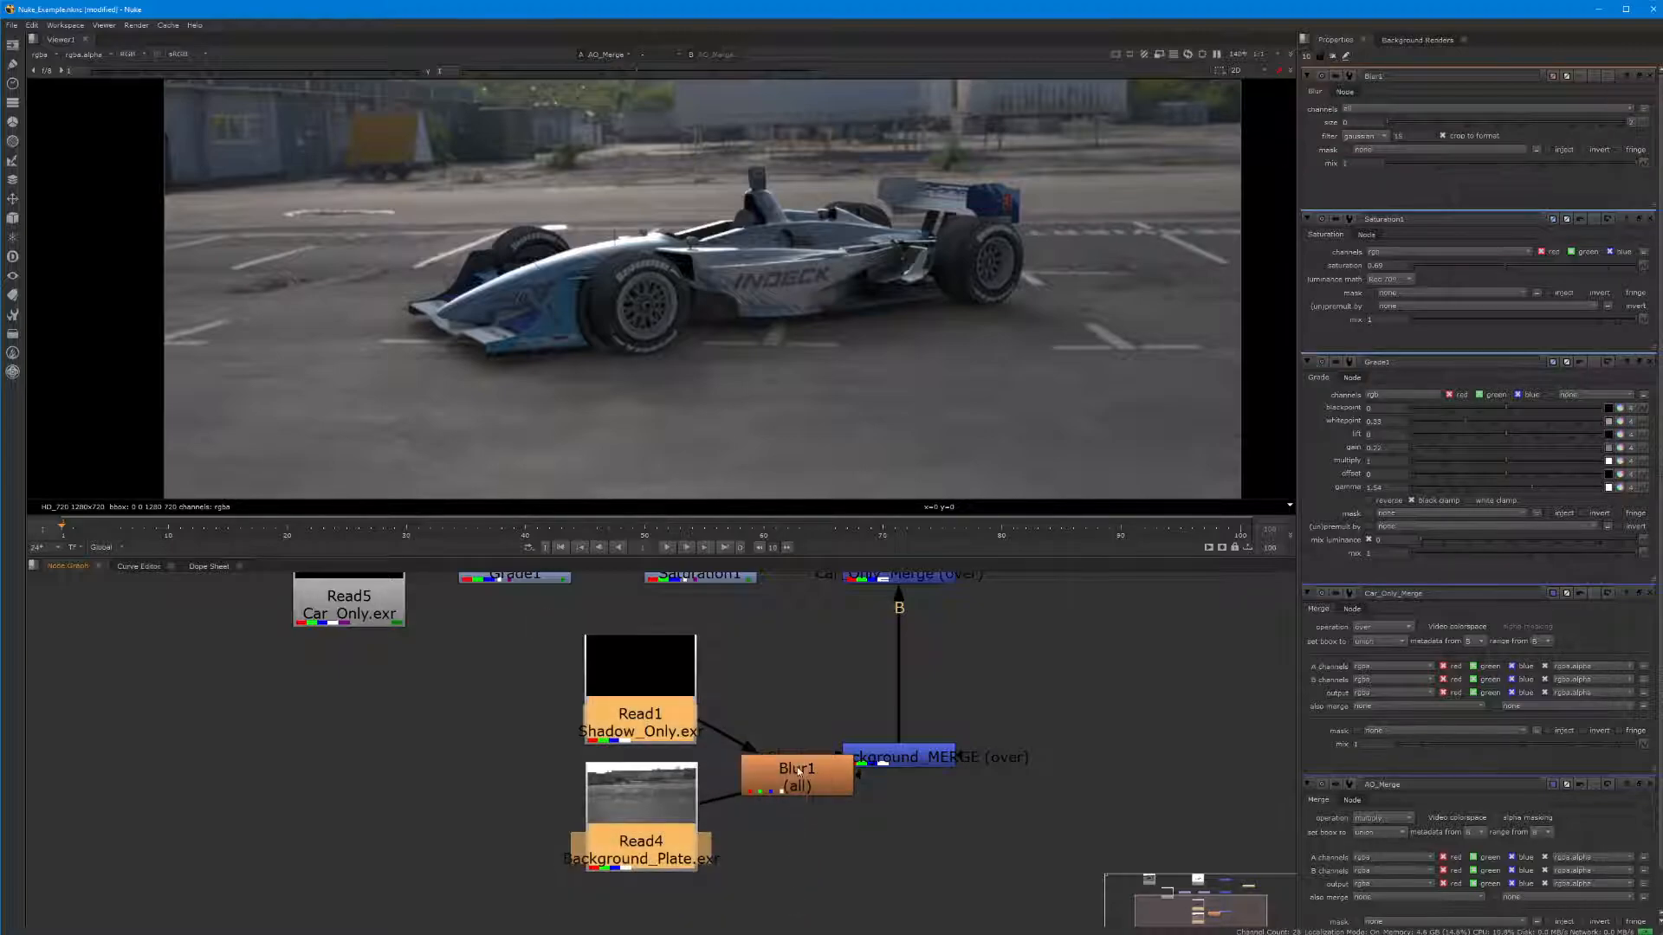
left_click(769, 780)
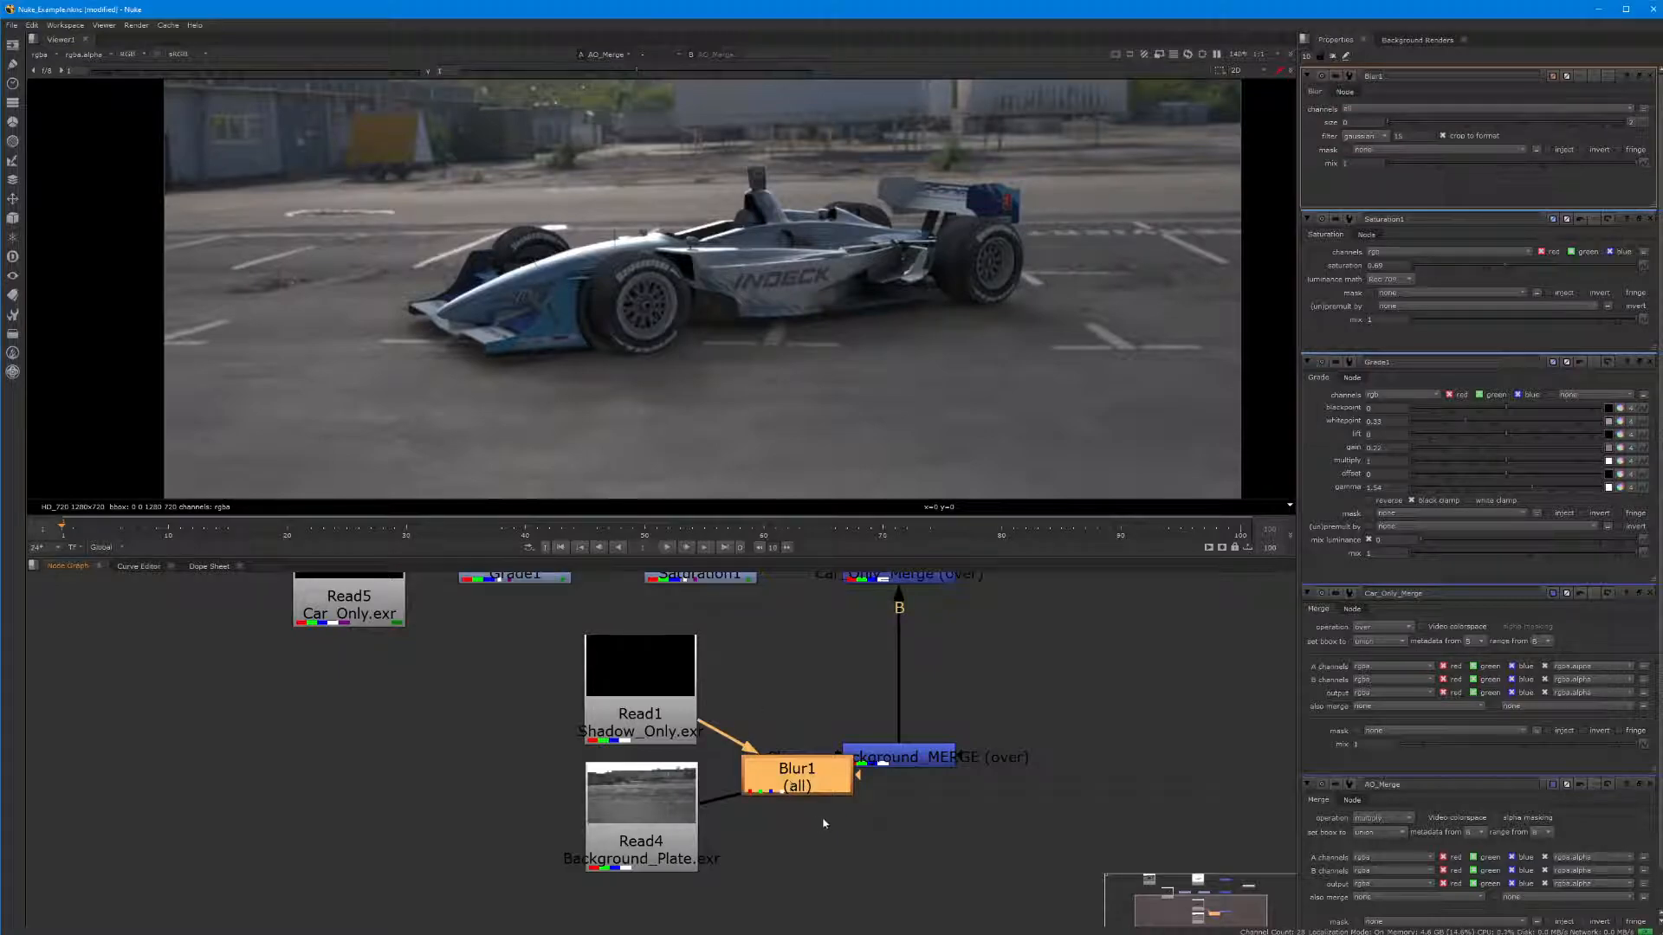
left_click(655, 700)
left_click_drag(655, 700, 658, 700)
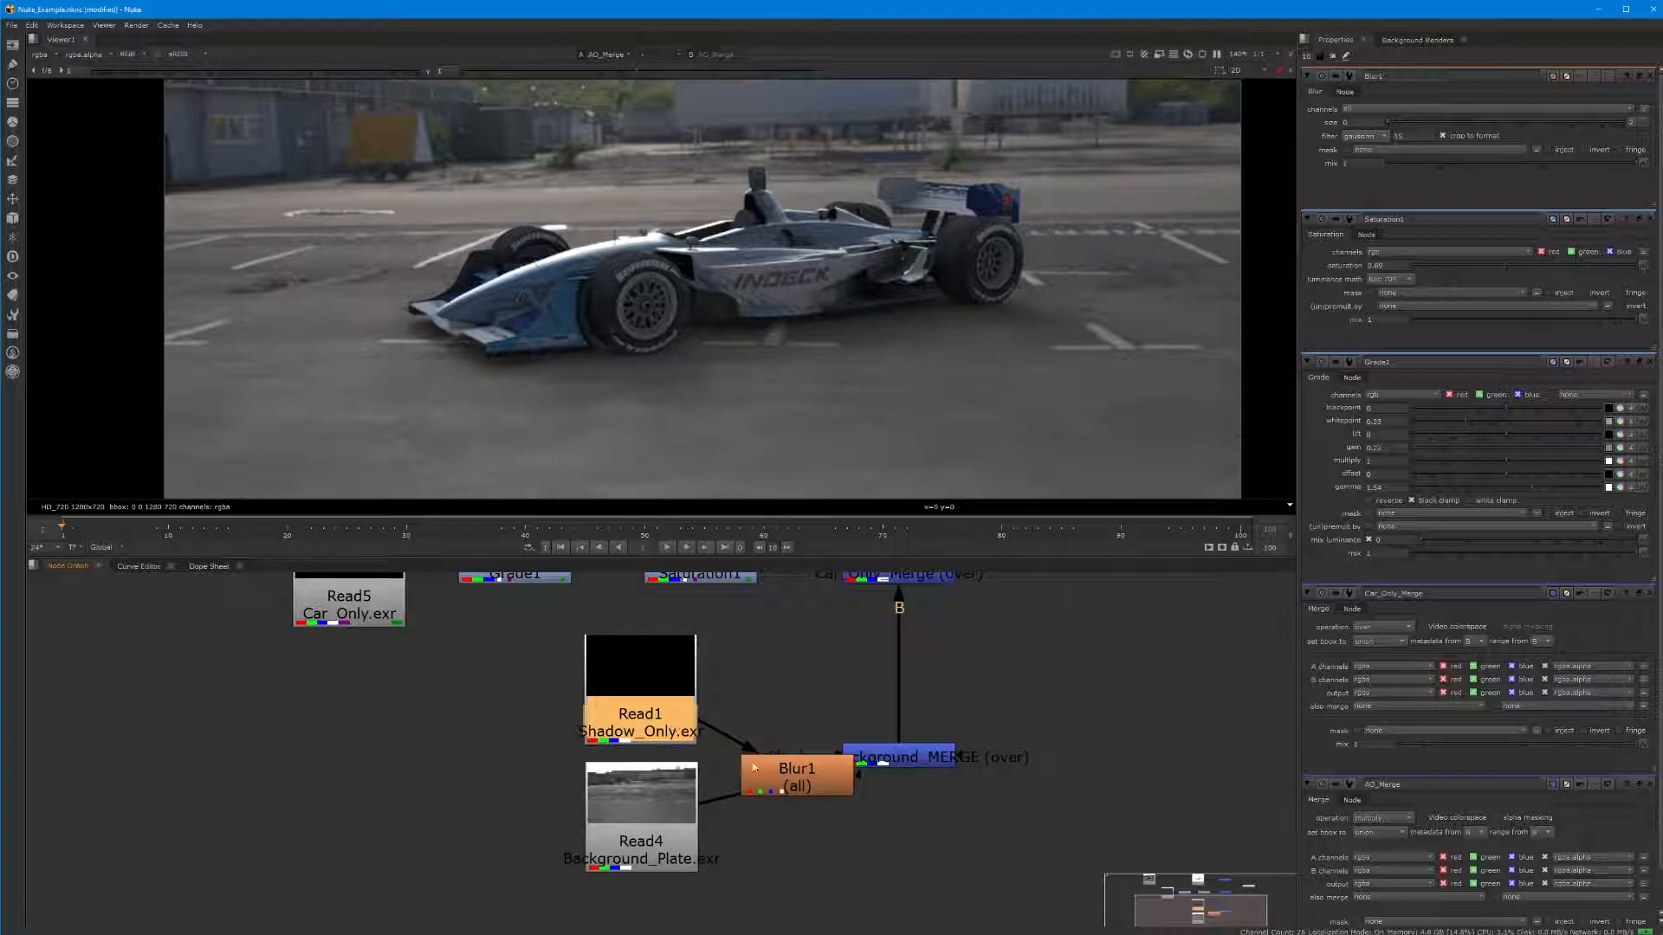
left_click_drag(799, 777, 635, 731, "ctrl")
left_click_drag(527, 681, 441, 749)
left_click(620, 678)
left_click(456, 664)
left_click(621, 741, "shift")
mouse_move(622, 741)
left_mouse_down()
mouse_move(693, 708)
mouse_move(600, 715)
mouse_move(634, 708)
mouse_move(612, 742)
mouse_move(639, 743)
left_mouse_up()
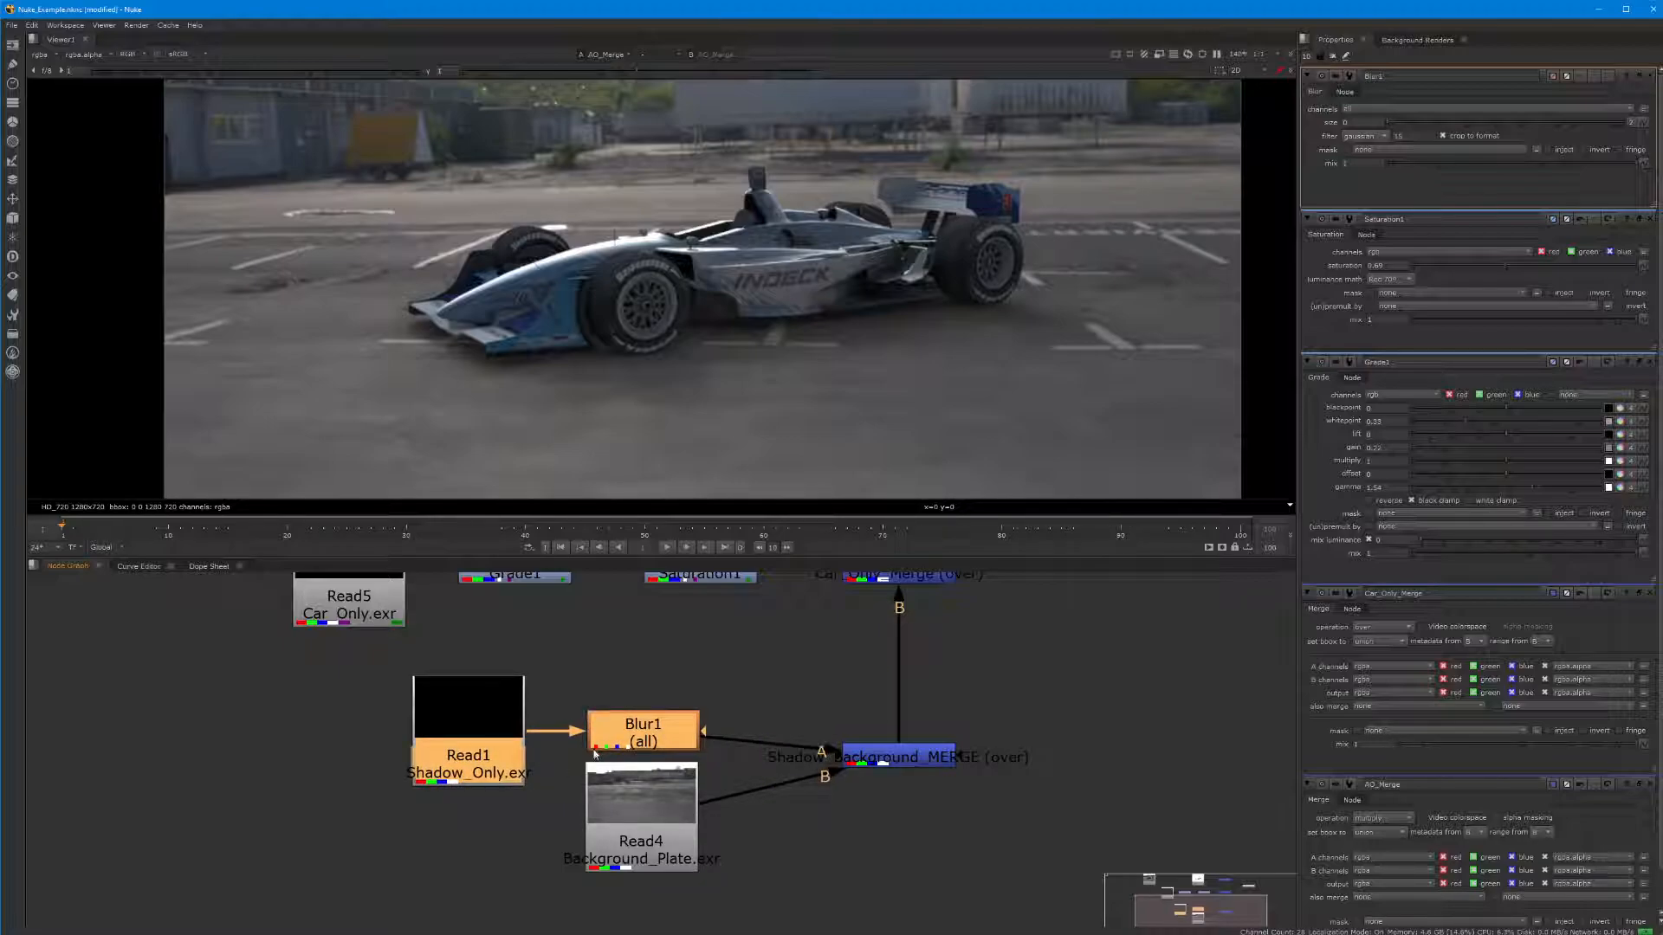
Move the Read1, Blur1 and Read4 nodes together closer to Shadow_Background_MERGE, with Blur1 level with the merge
scroll(635, 773, "down", 3)
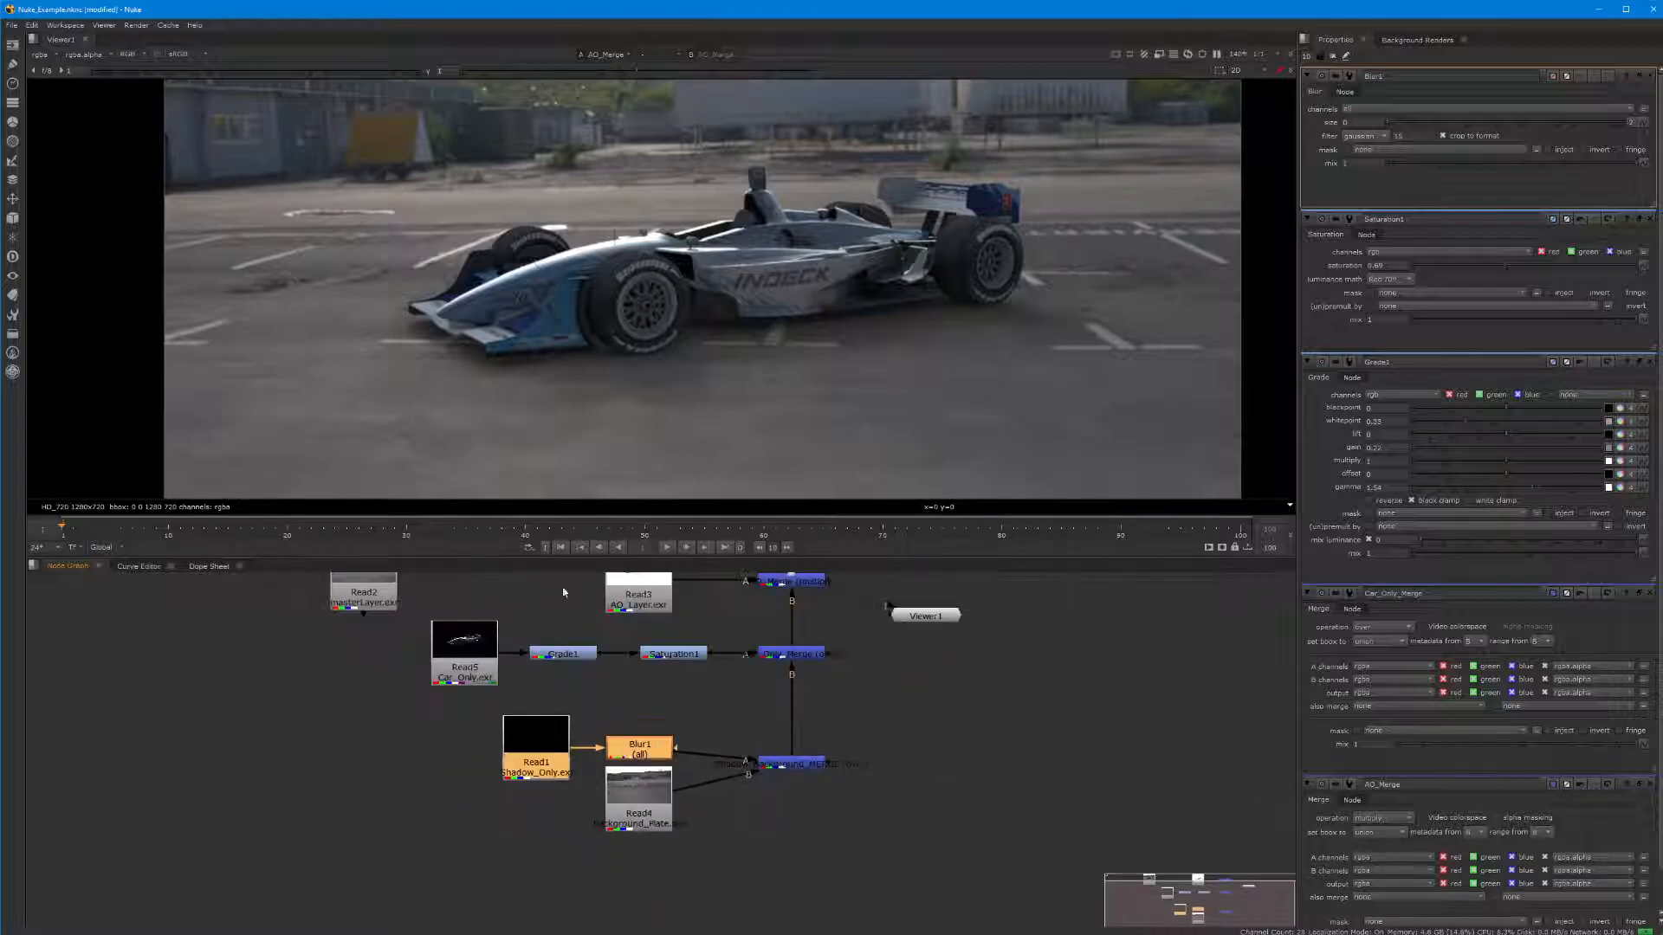
left_click_drag(489, 699, 690, 851)
left_click_drag(639, 745, 676, 759)
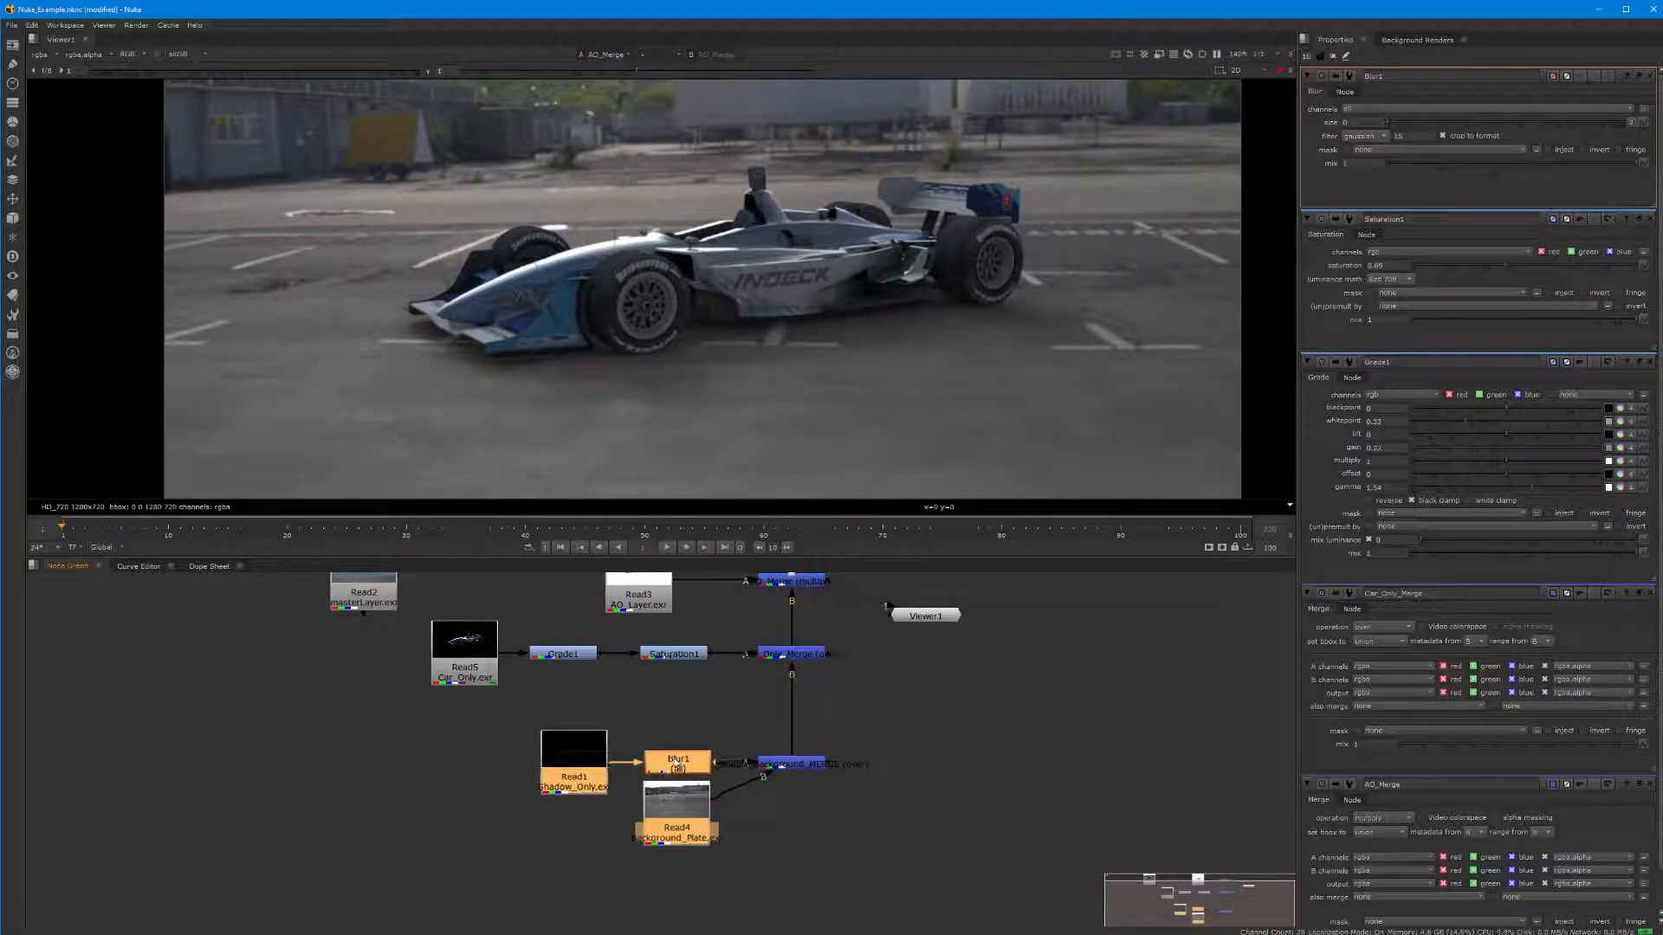
scroll(715, 762, "down", 3)
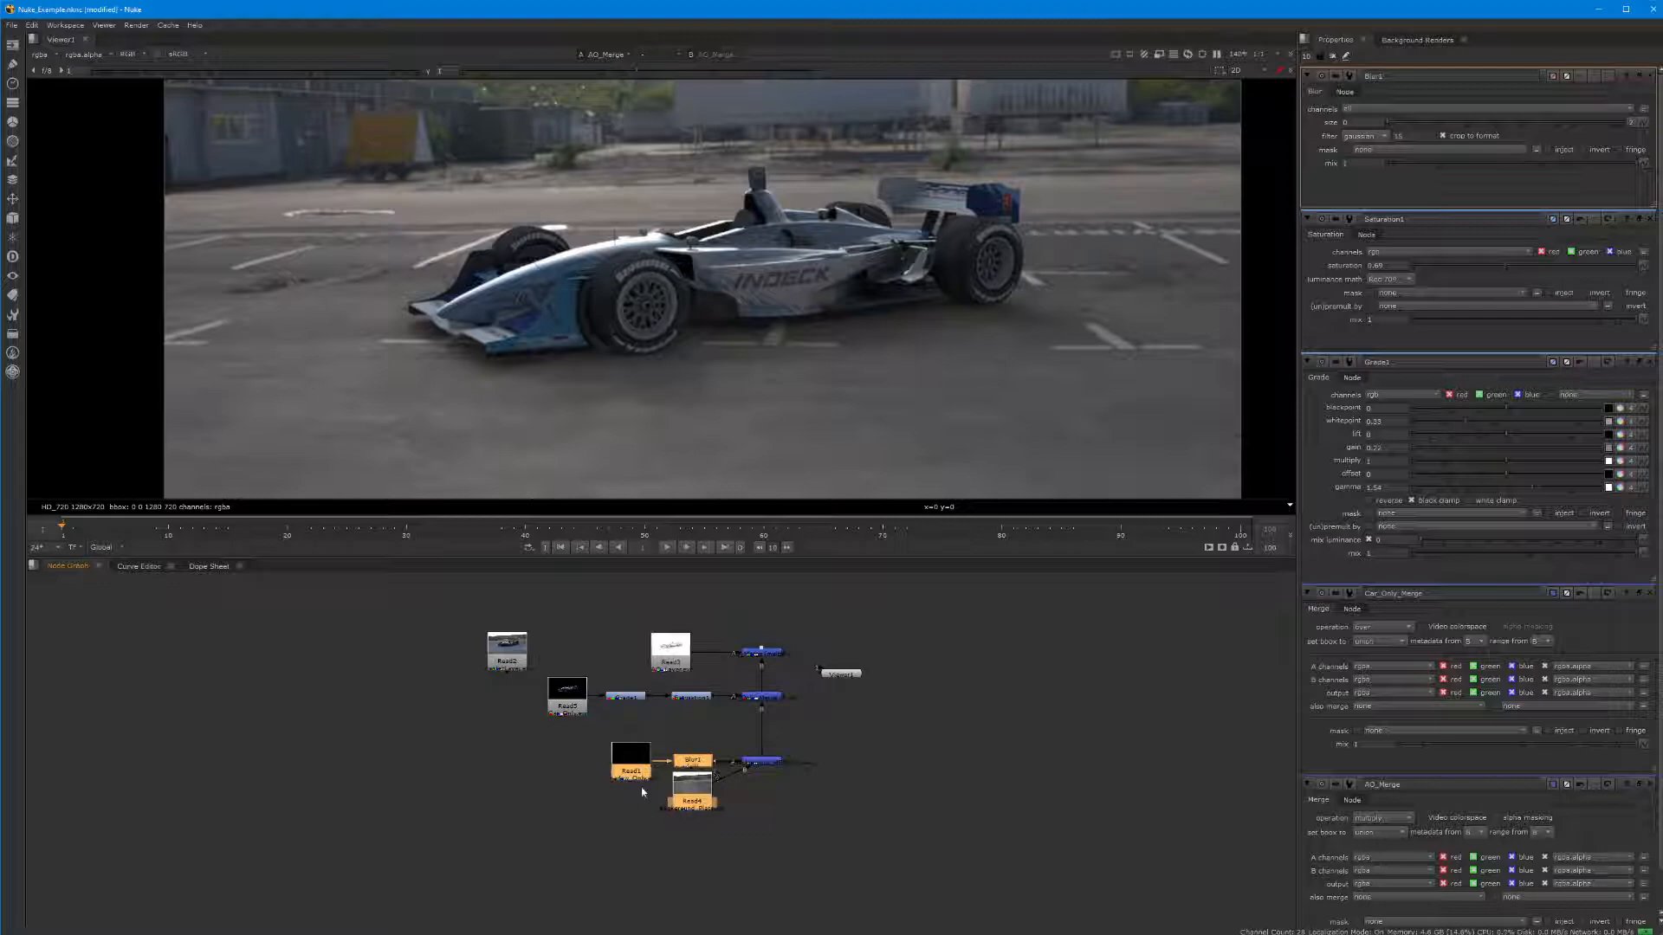
scroll(642, 792, "up", 3)
middle_click_drag(548, 716, 498, 828)
left_click_drag(544, 604, 680, 692)
middle_click_drag(685, 763, 697, 700)
middle_click_drag(633, 771, 608, 693)
scroll(601, 620, "up", 1)
middle_click_drag(583, 776, 594, 842)
scroll(642, 819, "up", 4)
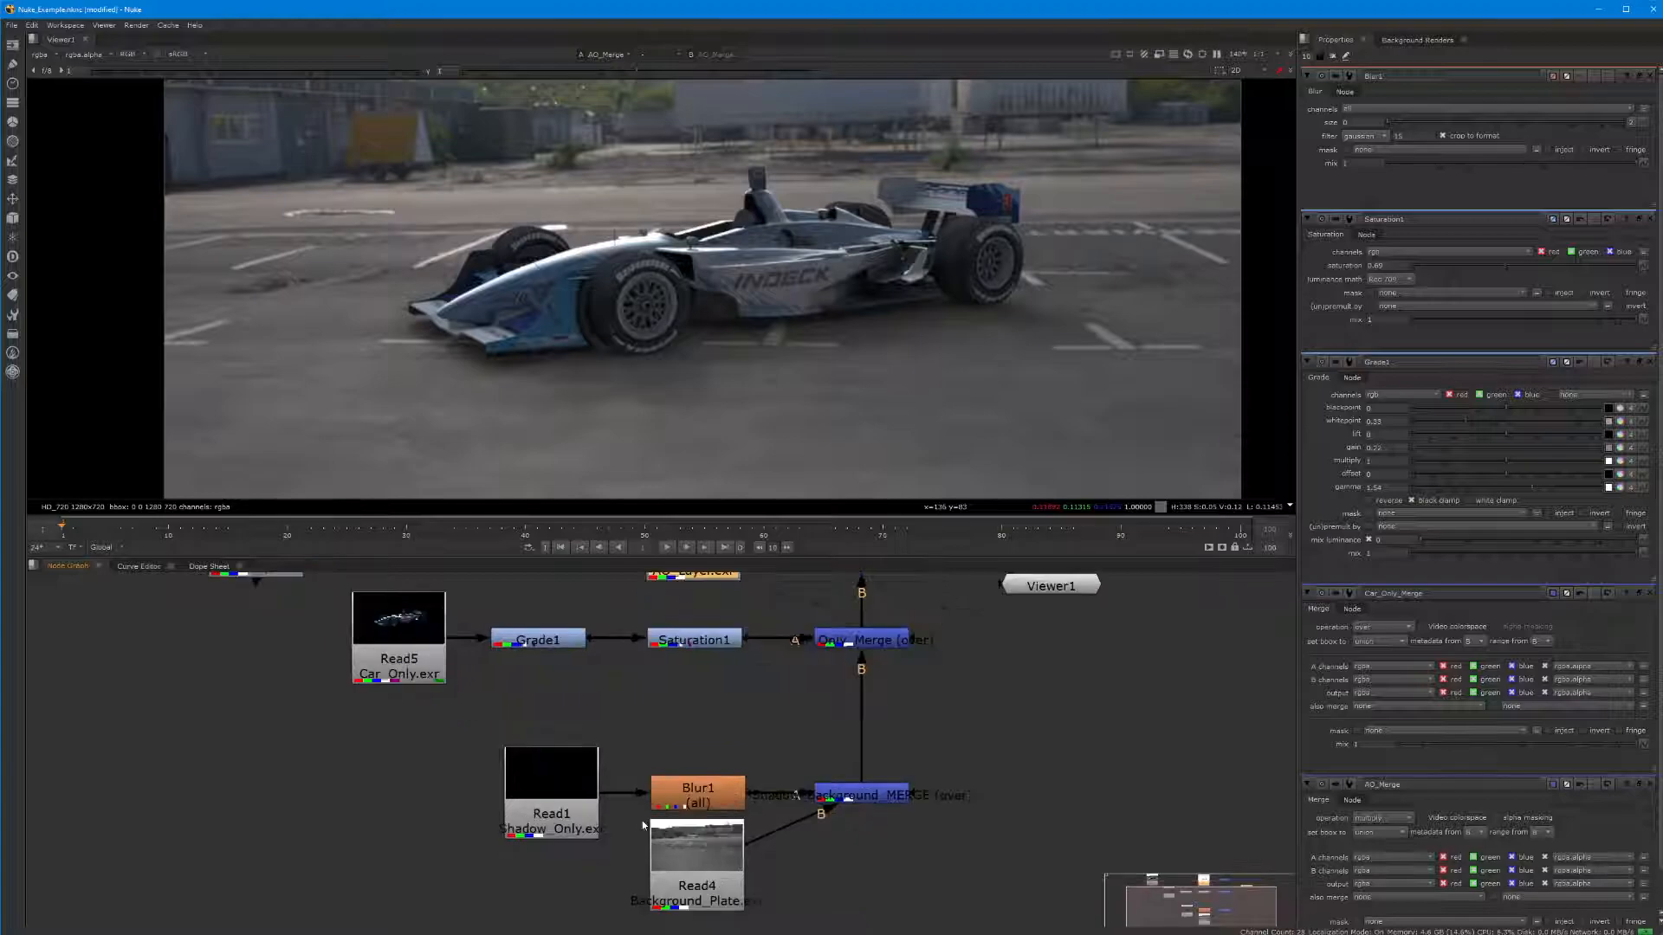
Try stronger blur sizes on Blur1 while checking the car's ground shadow, and reset the size to 0
middle_click_drag(704, 785, 665, 696)
scroll(662, 690, "down", 1)
left_click(682, 690)
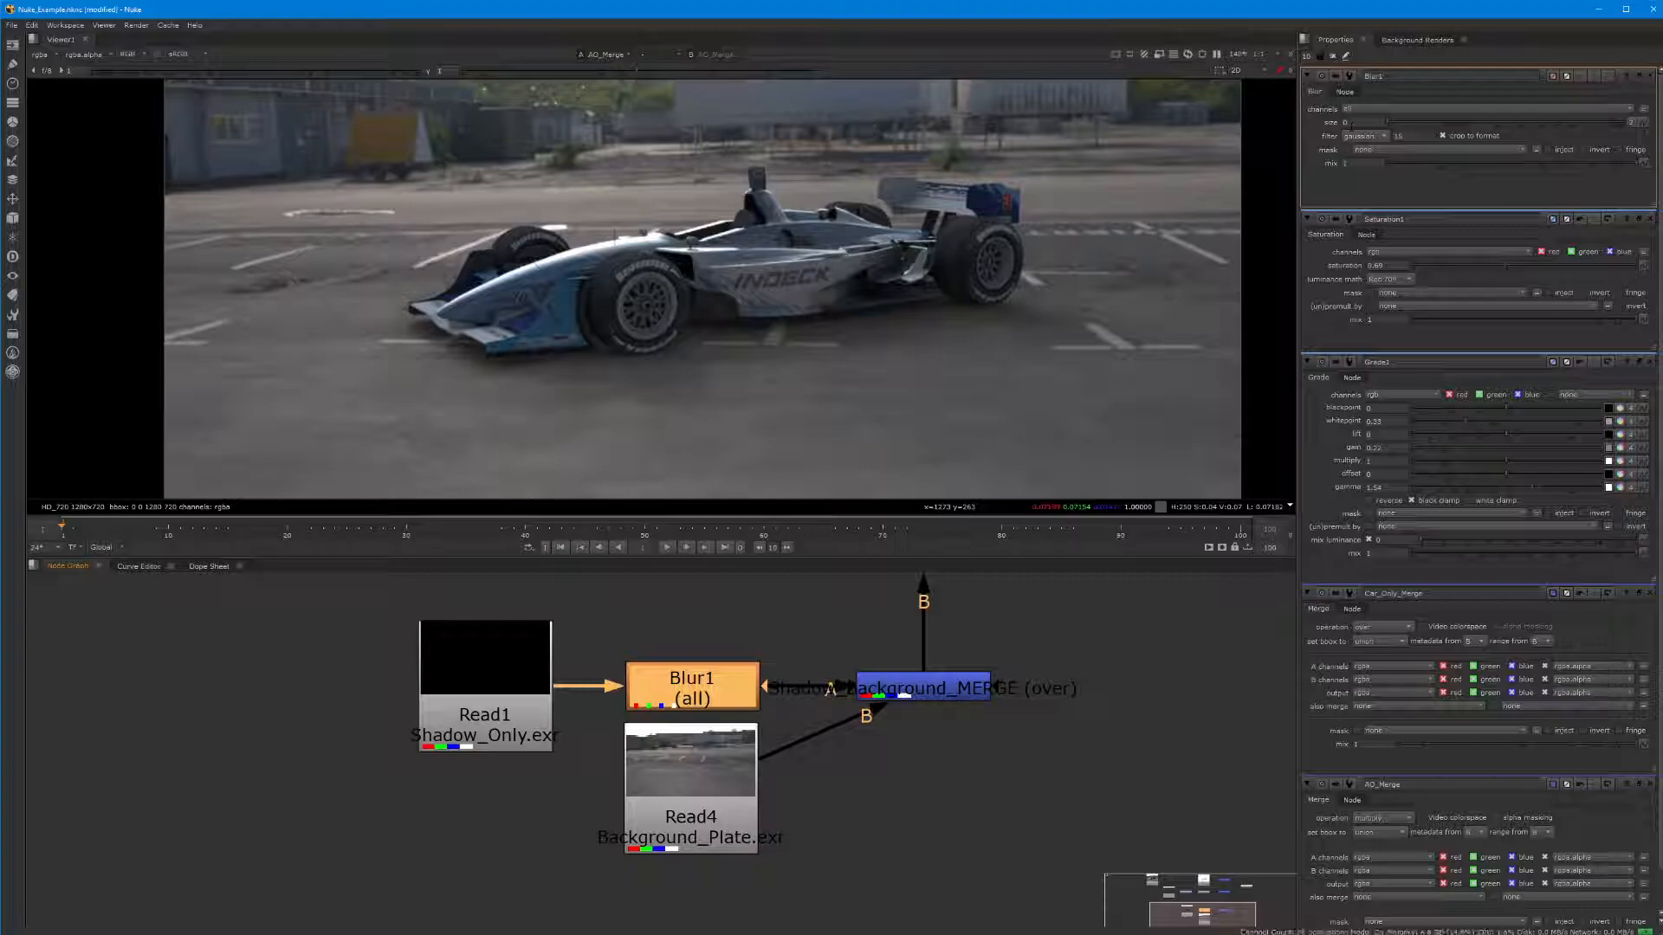
left_click_drag(1389, 122, 1458, 135)
scroll(1031, 295, "up", 5)
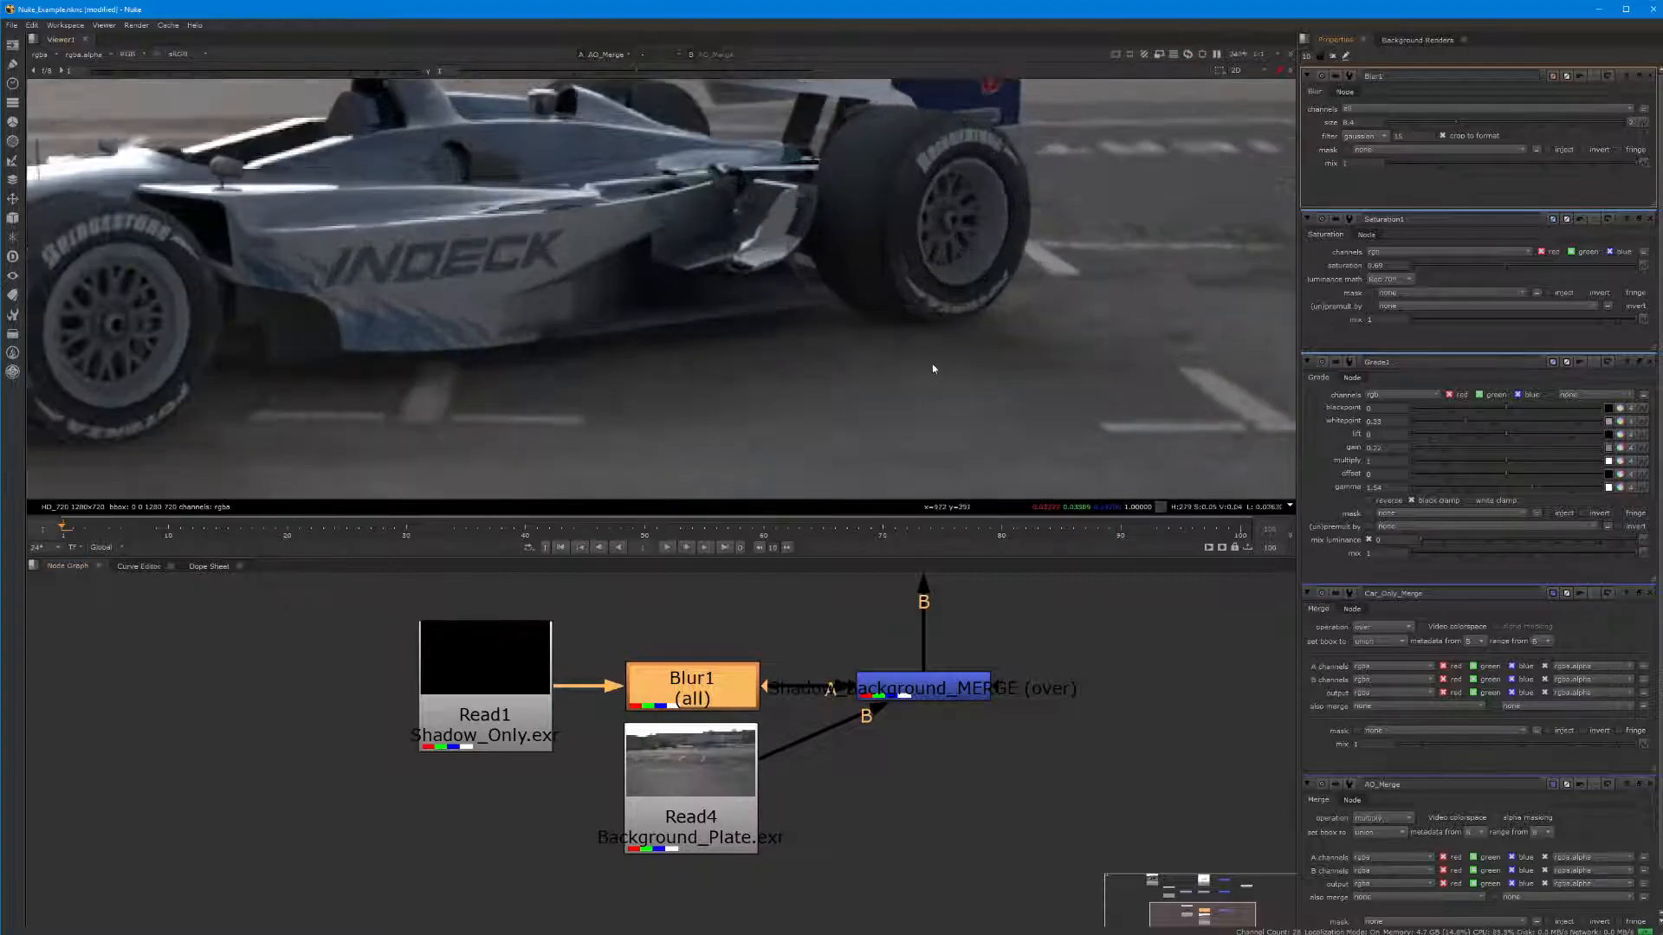
scroll(932, 367, "down", 2)
middle_click_drag(931, 338, 954, 272)
mouse_move(1457, 126)
left_mouse_down()
mouse_move(1361, 130)
mouse_move(1563, 149)
mouse_move(1475, 149)
left_mouse_up()
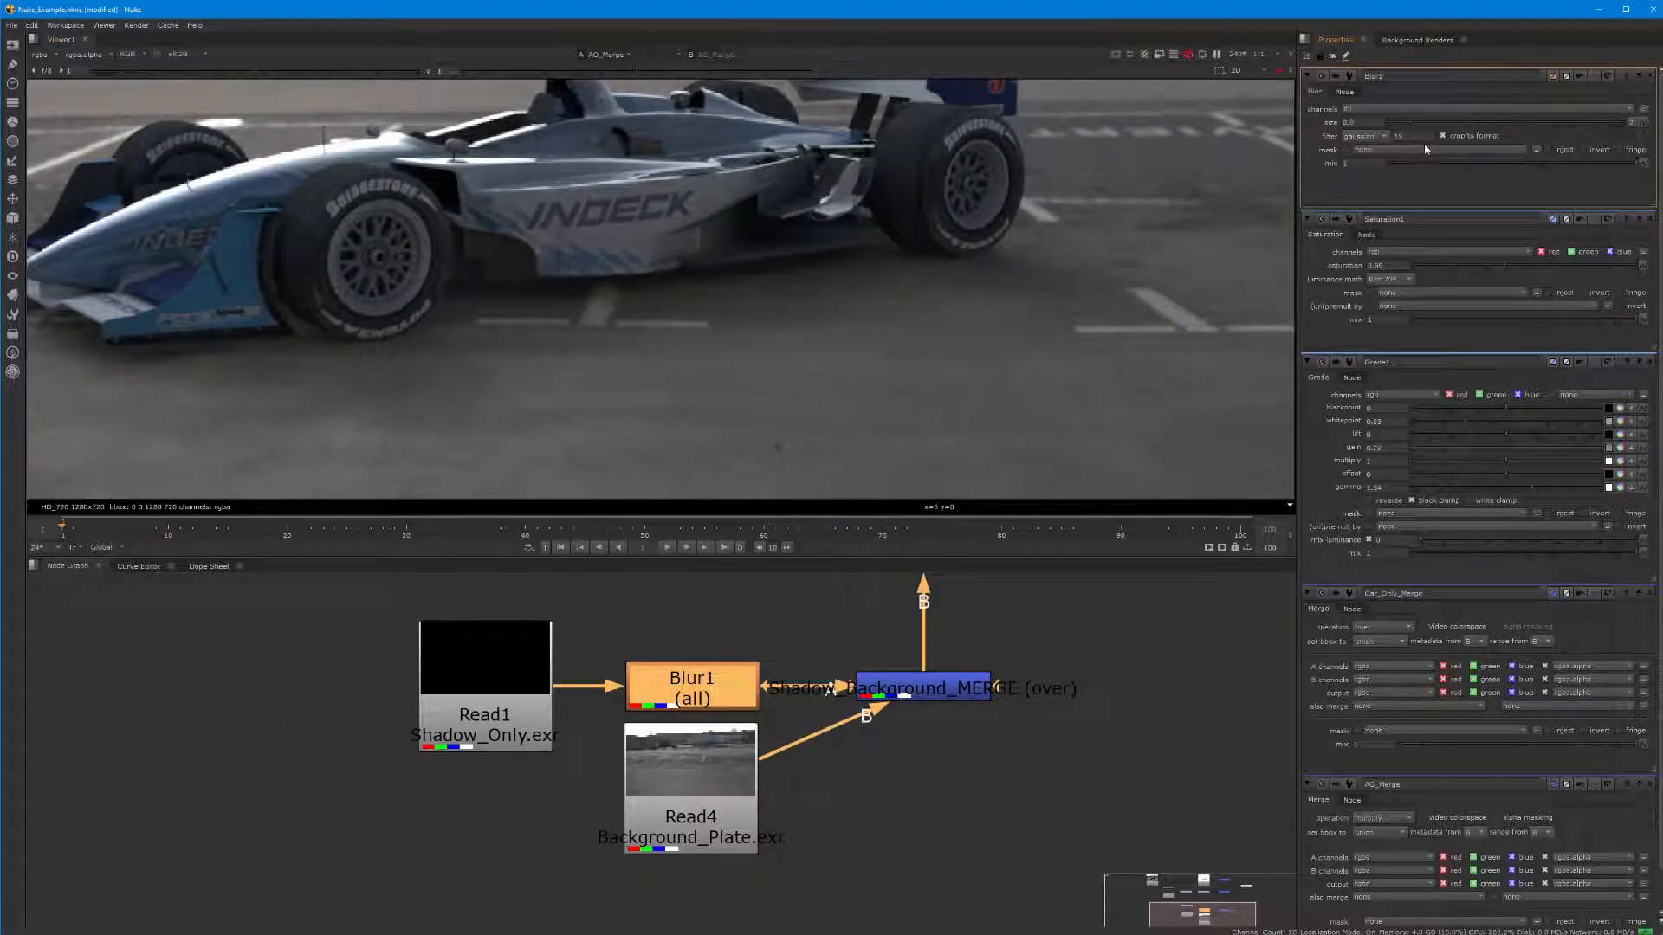
left_click_drag(1455, 124, 1379, 143)
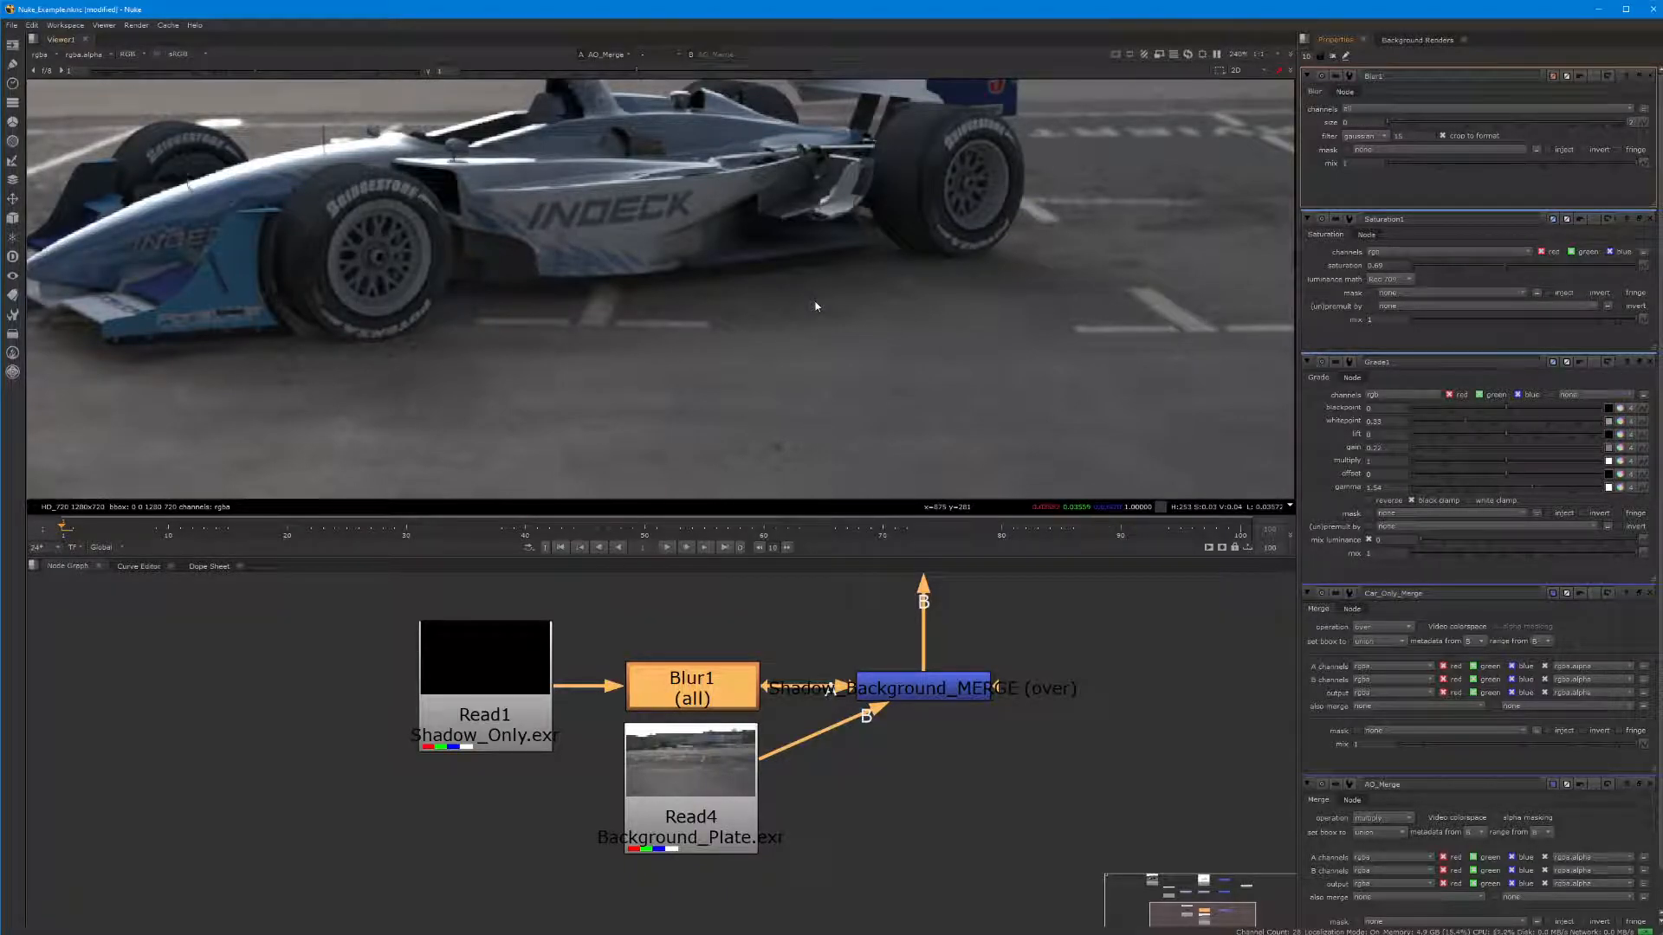
Set Blur1's size to 2.4 to soften the edges of the car's ground shadow
left_click_drag(1388, 124, 1426, 130)
scroll(575, 361, "down", 3)
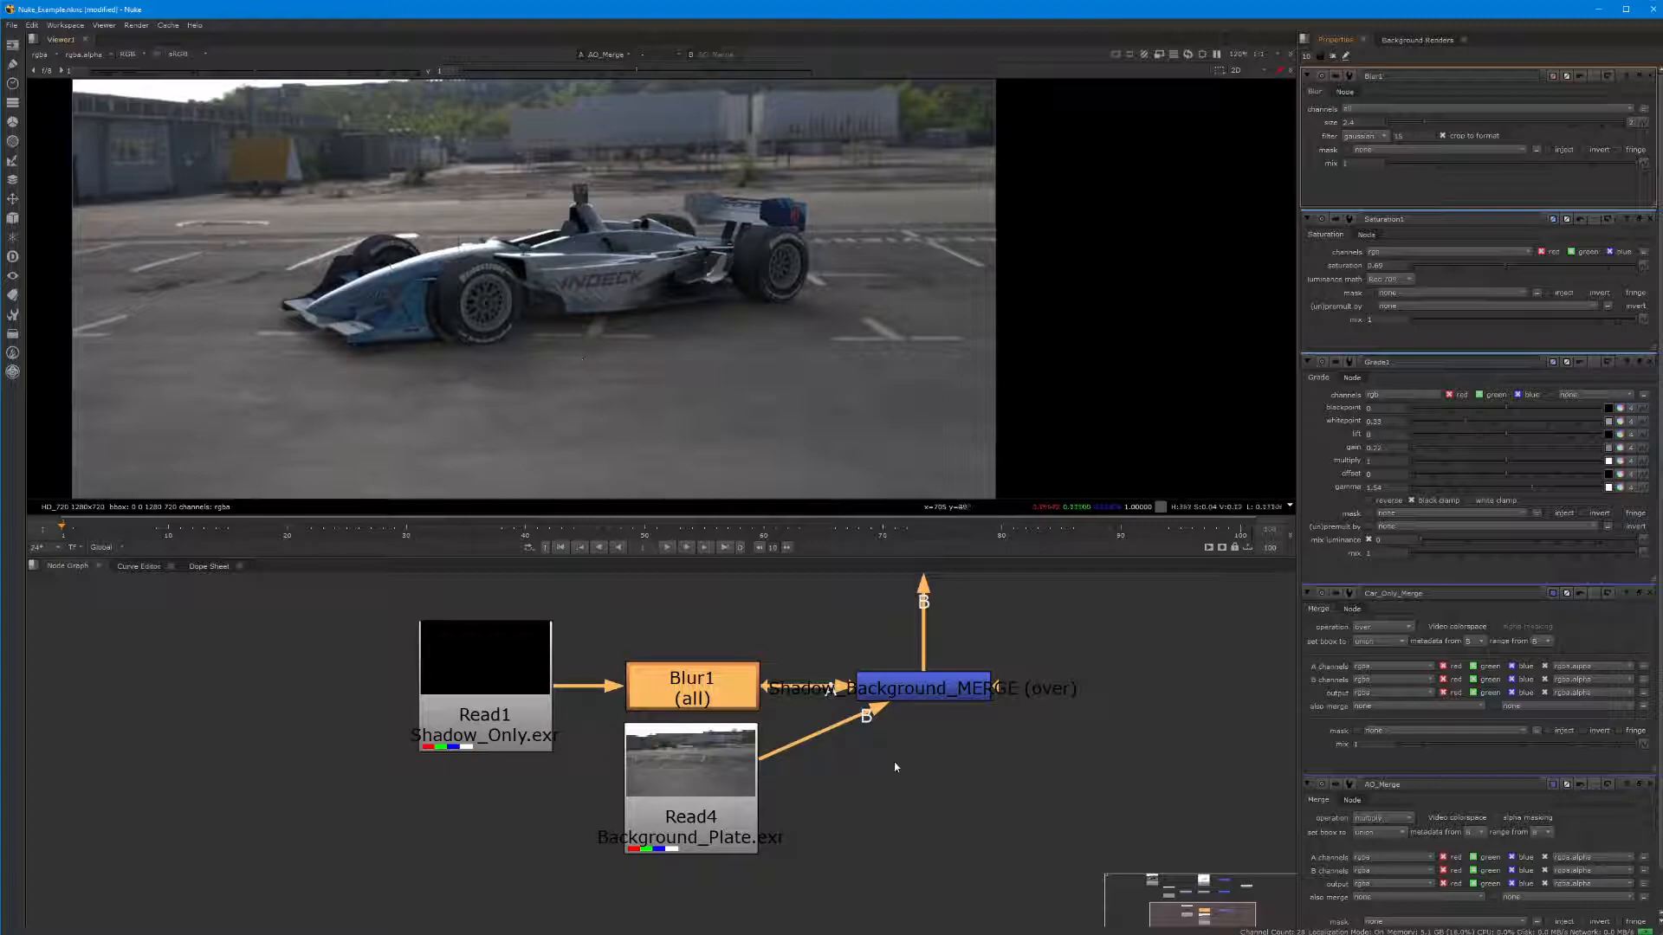
Move the Viewer1 node level with the AO_Merge node at the end of the node tree
scroll(939, 759, "down", 5)
middle_click_drag(927, 713, 841, 783)
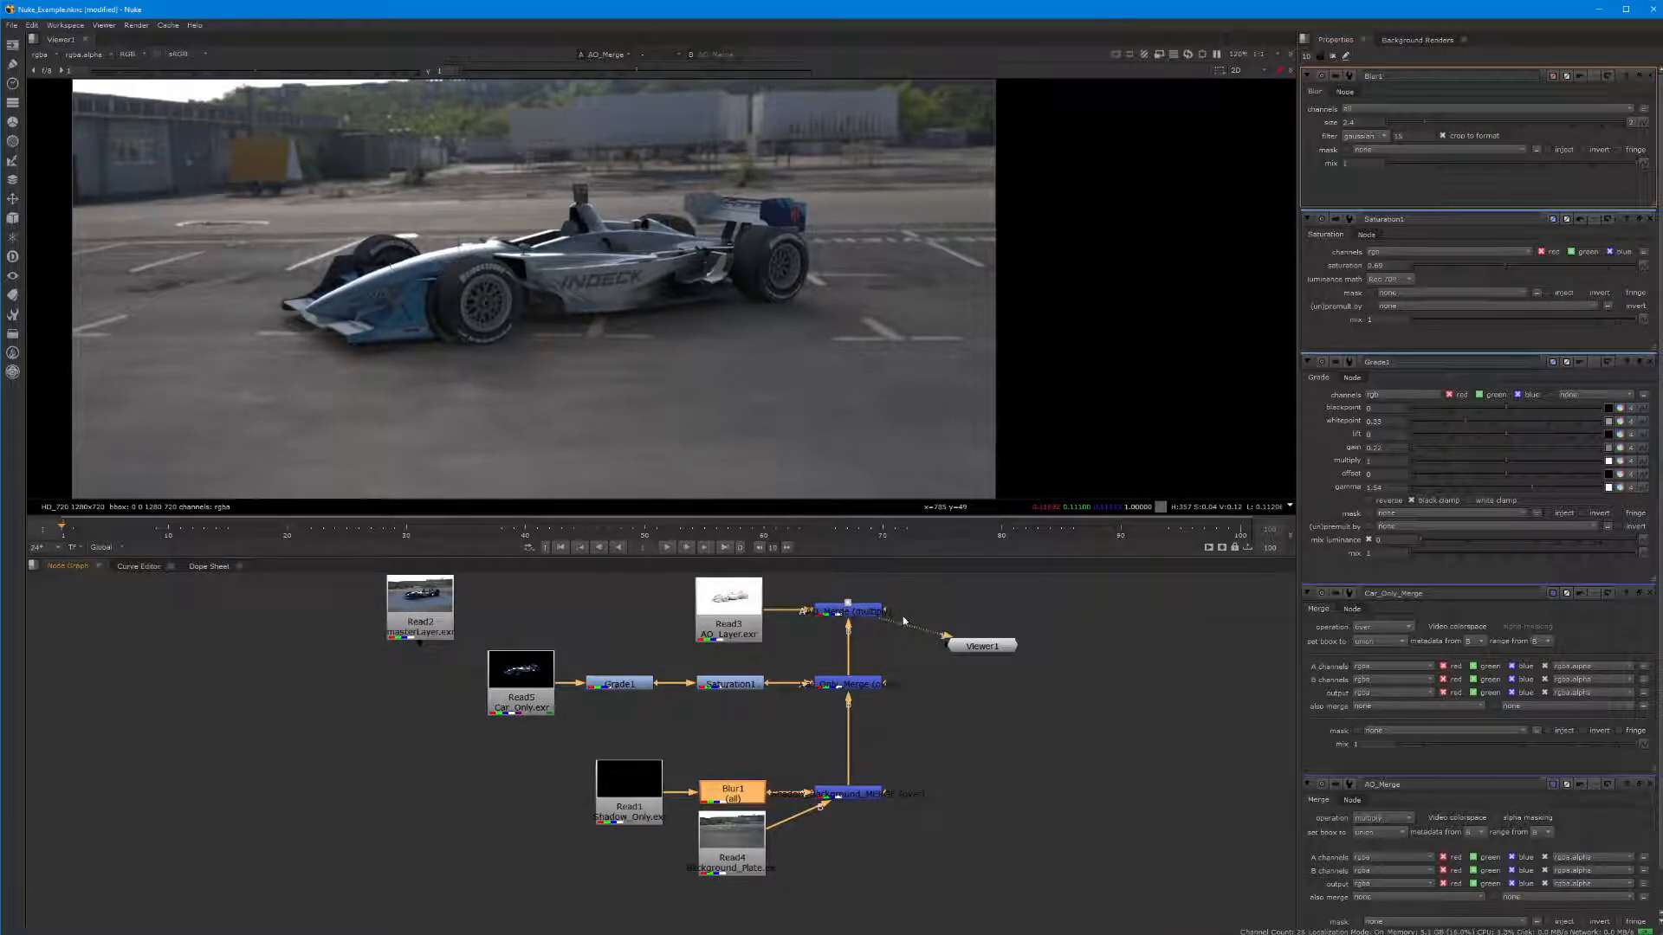
left_click_drag(971, 647, 1000, 613)
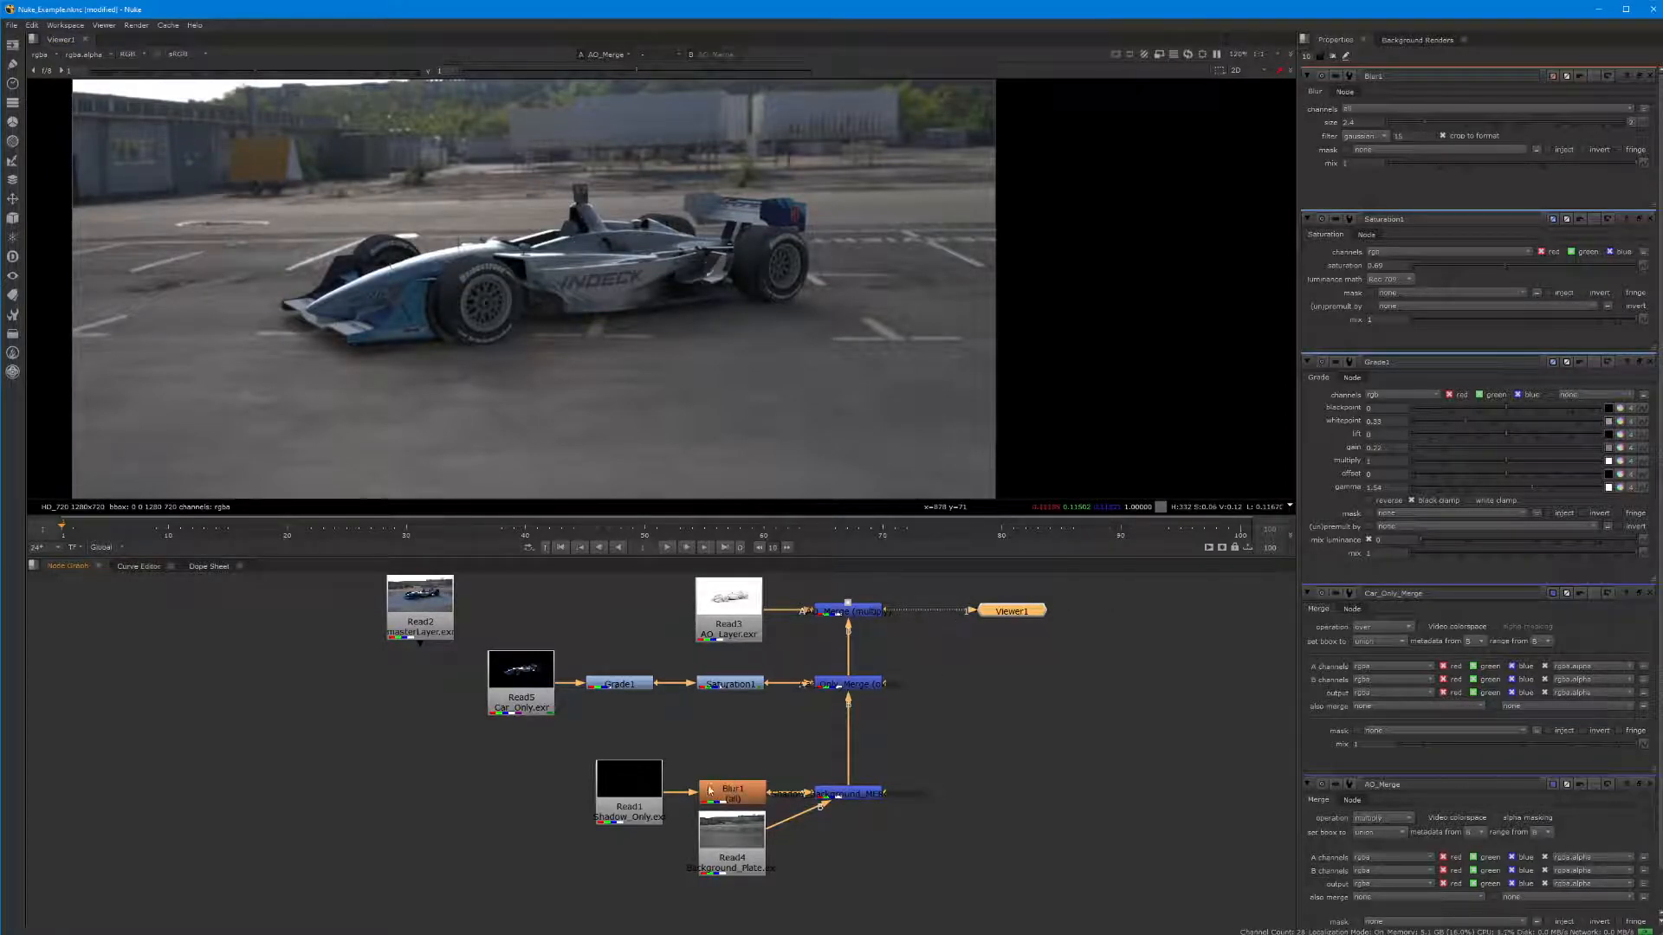
Show Blur1's output in the viewer and display its alpha channel to inspect the shadow matte
left_click(709, 789)
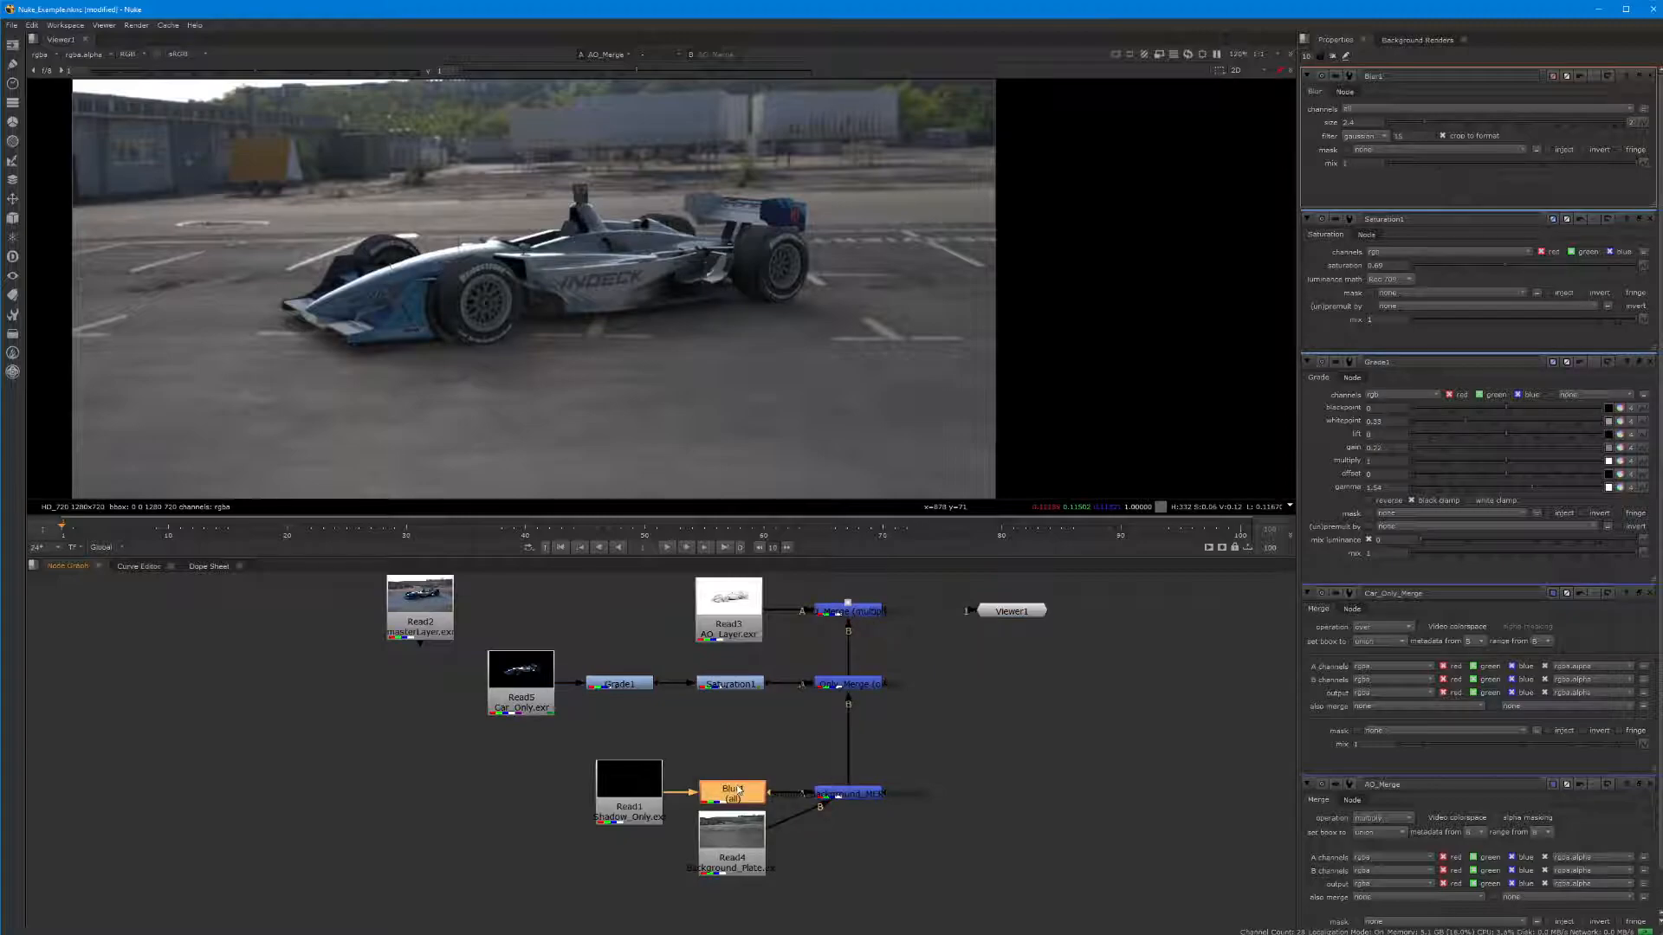
key("1")
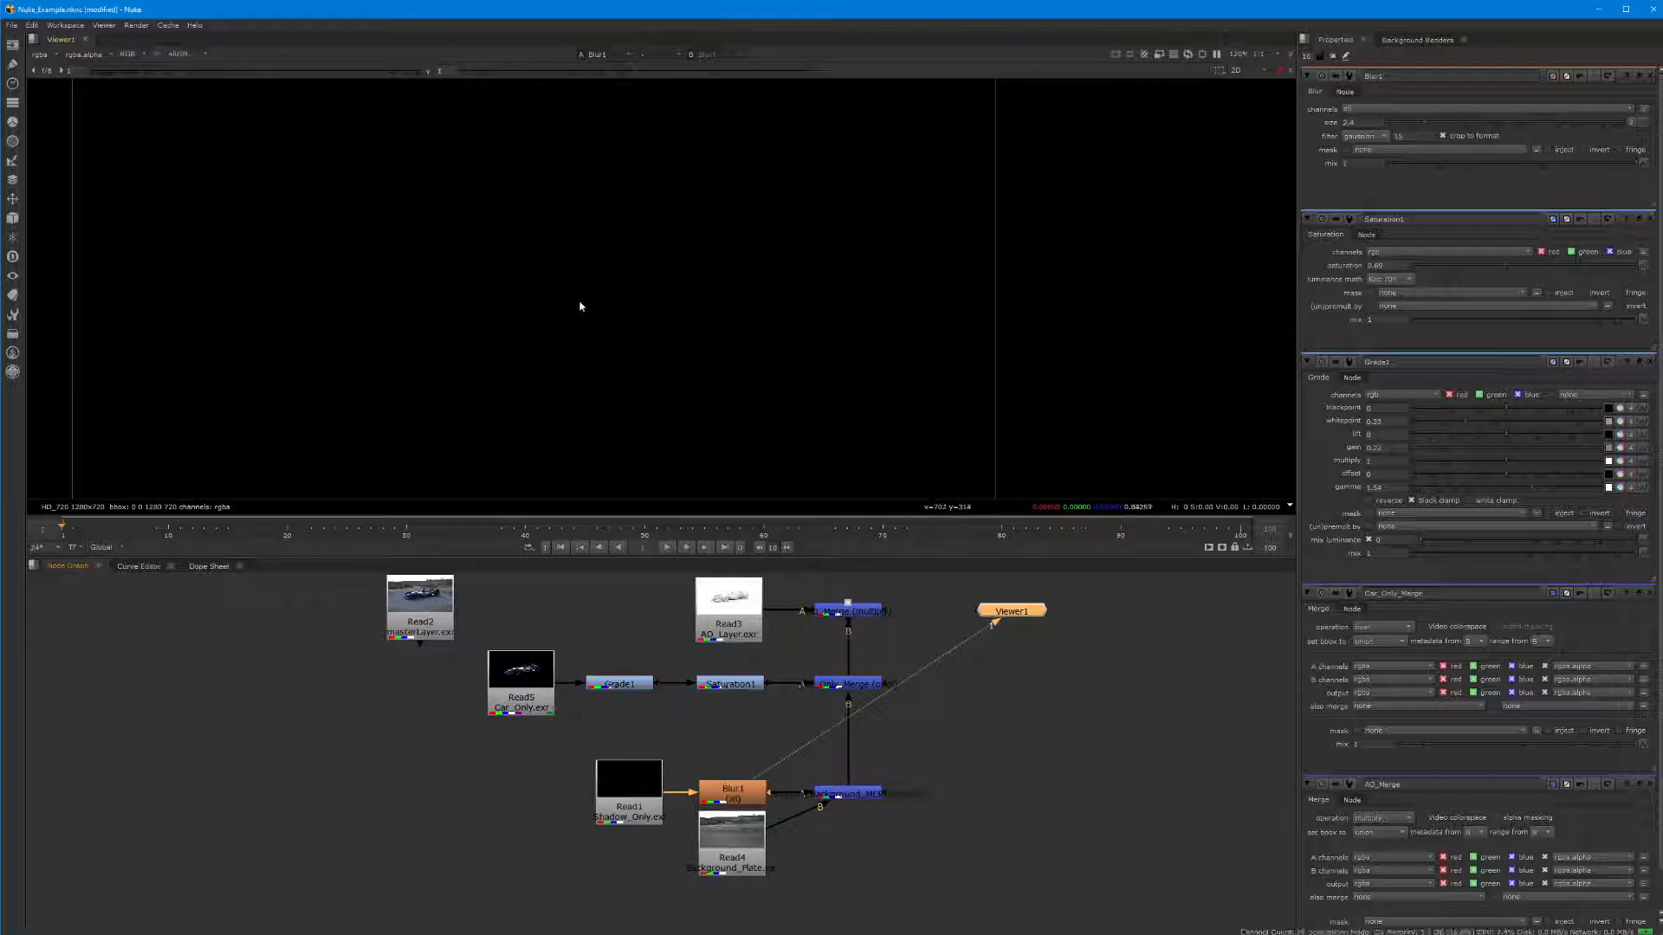
key("a")
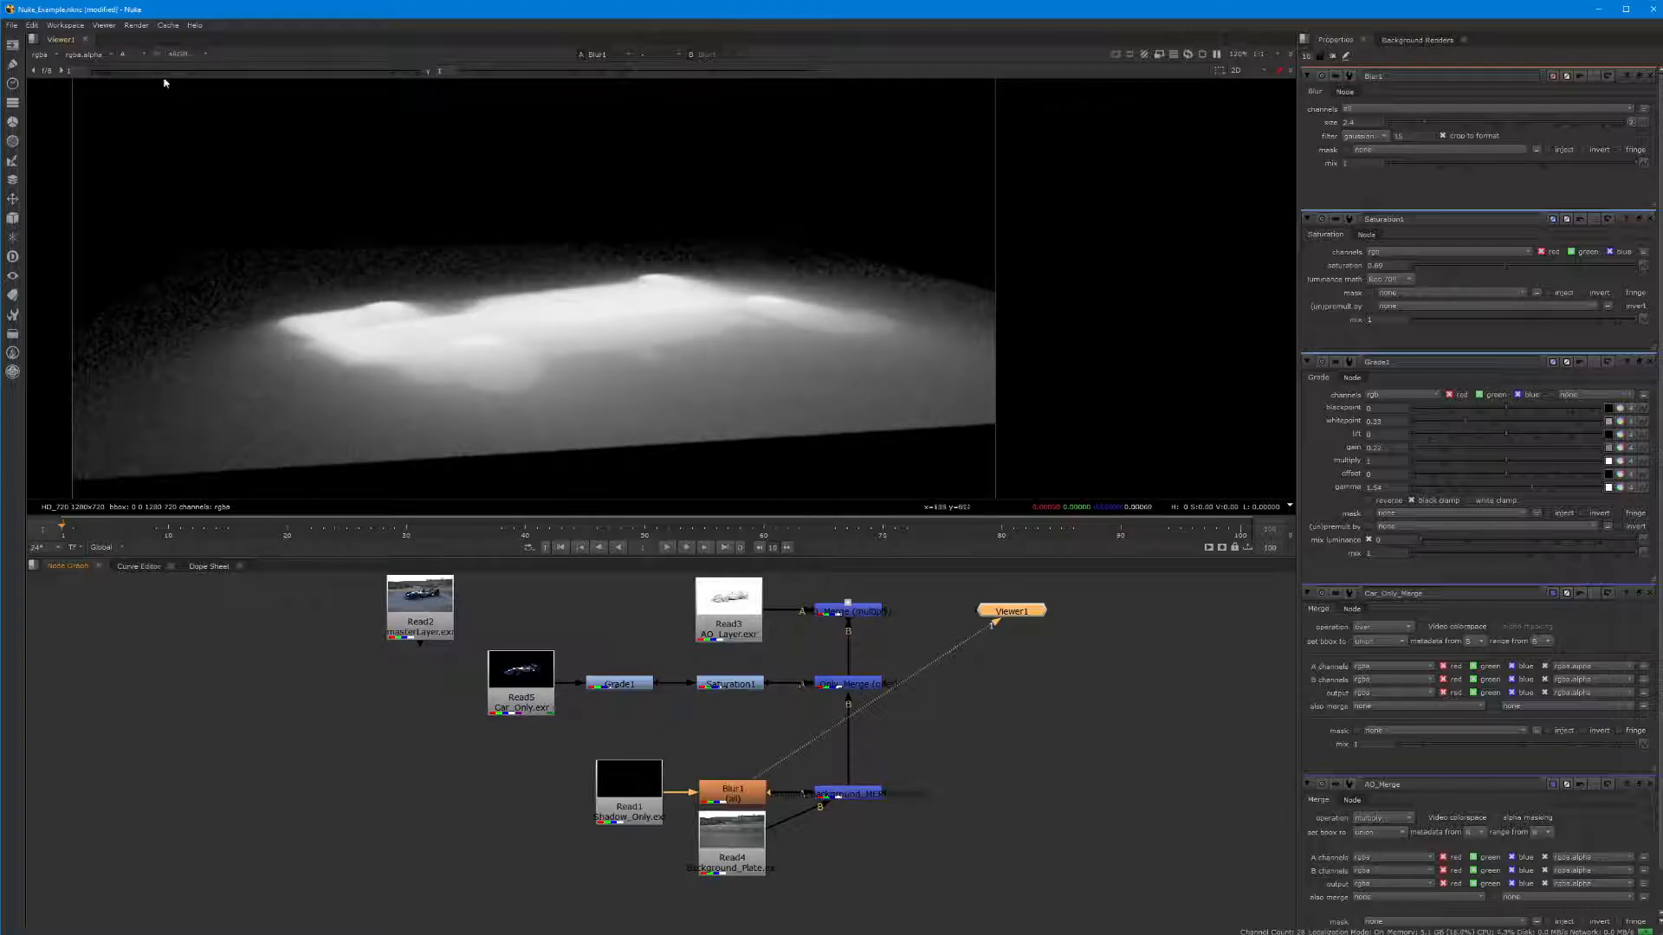
left_click(143, 58)
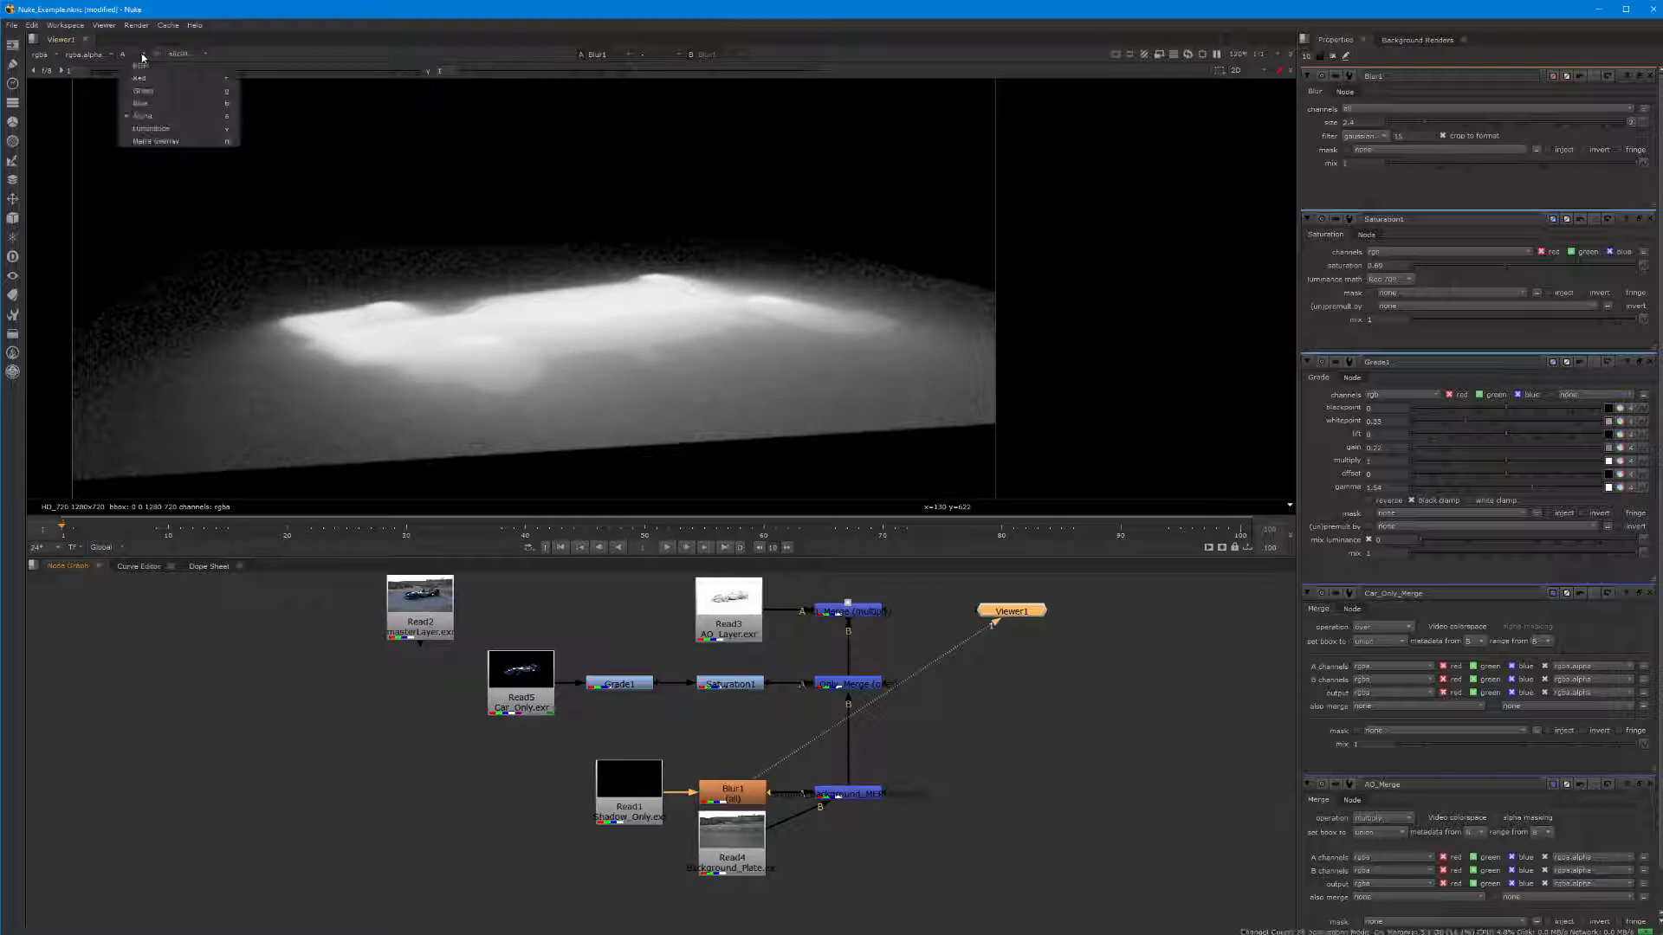
left_click(146, 63)
left_click(145, 54)
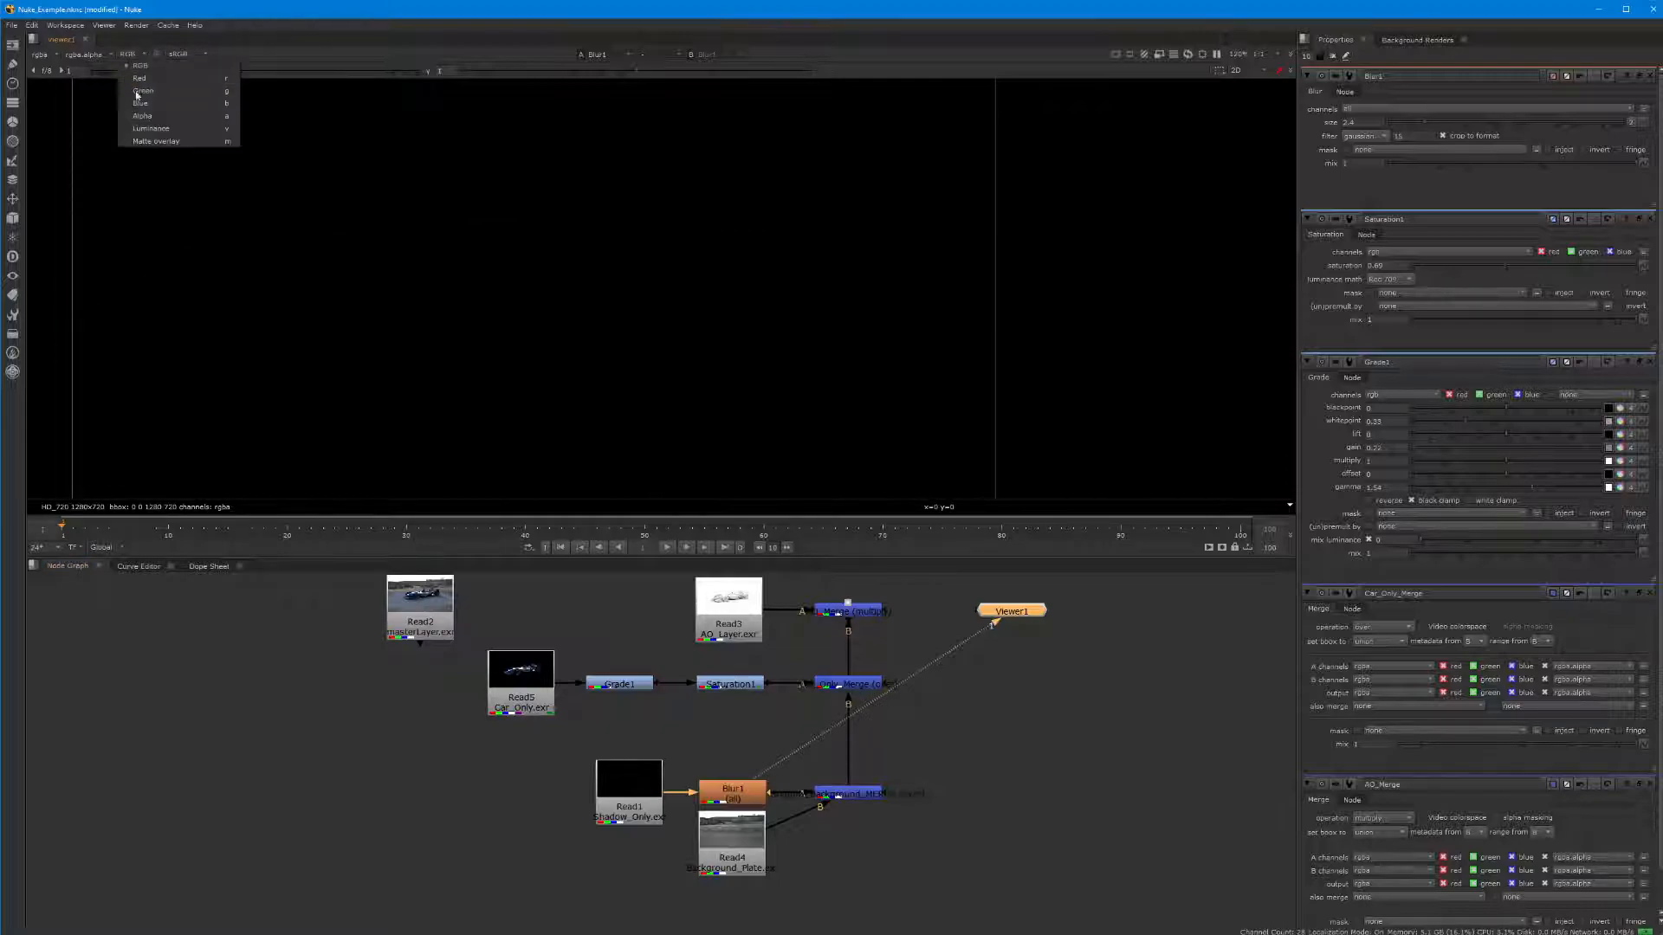
left_click(145, 121)
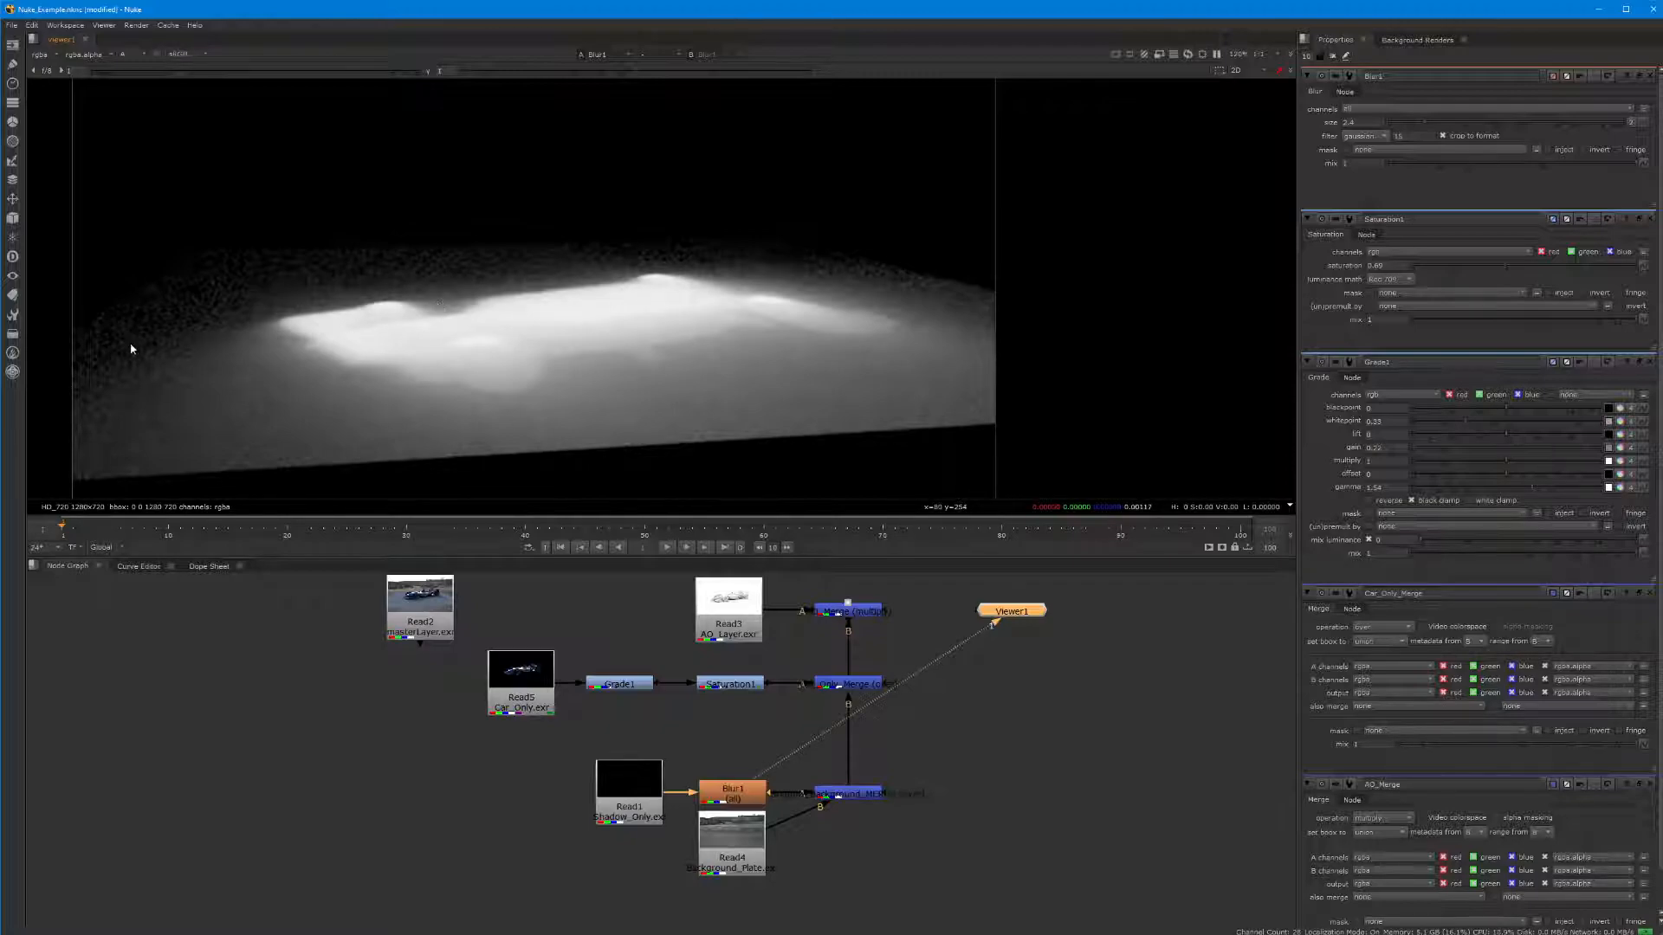
Try Blur1 at size 0 and at a much stronger size while comparing the grain in the shadow matte
left_click(734, 795)
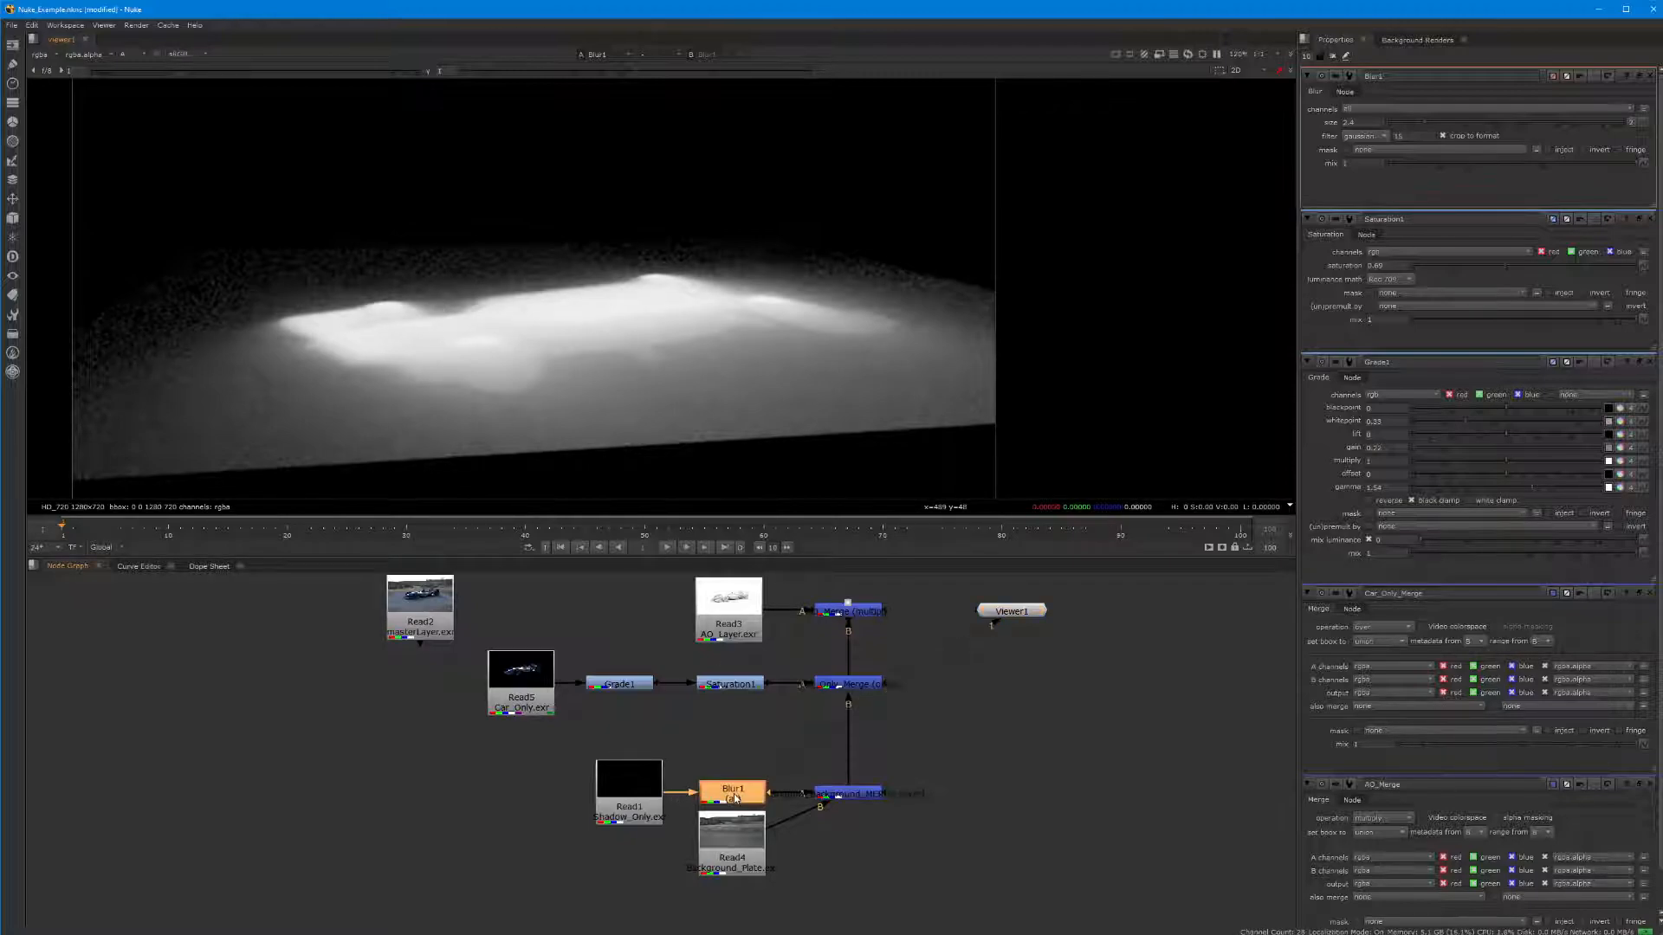
left_click_drag(1503, 121, 1396, 112)
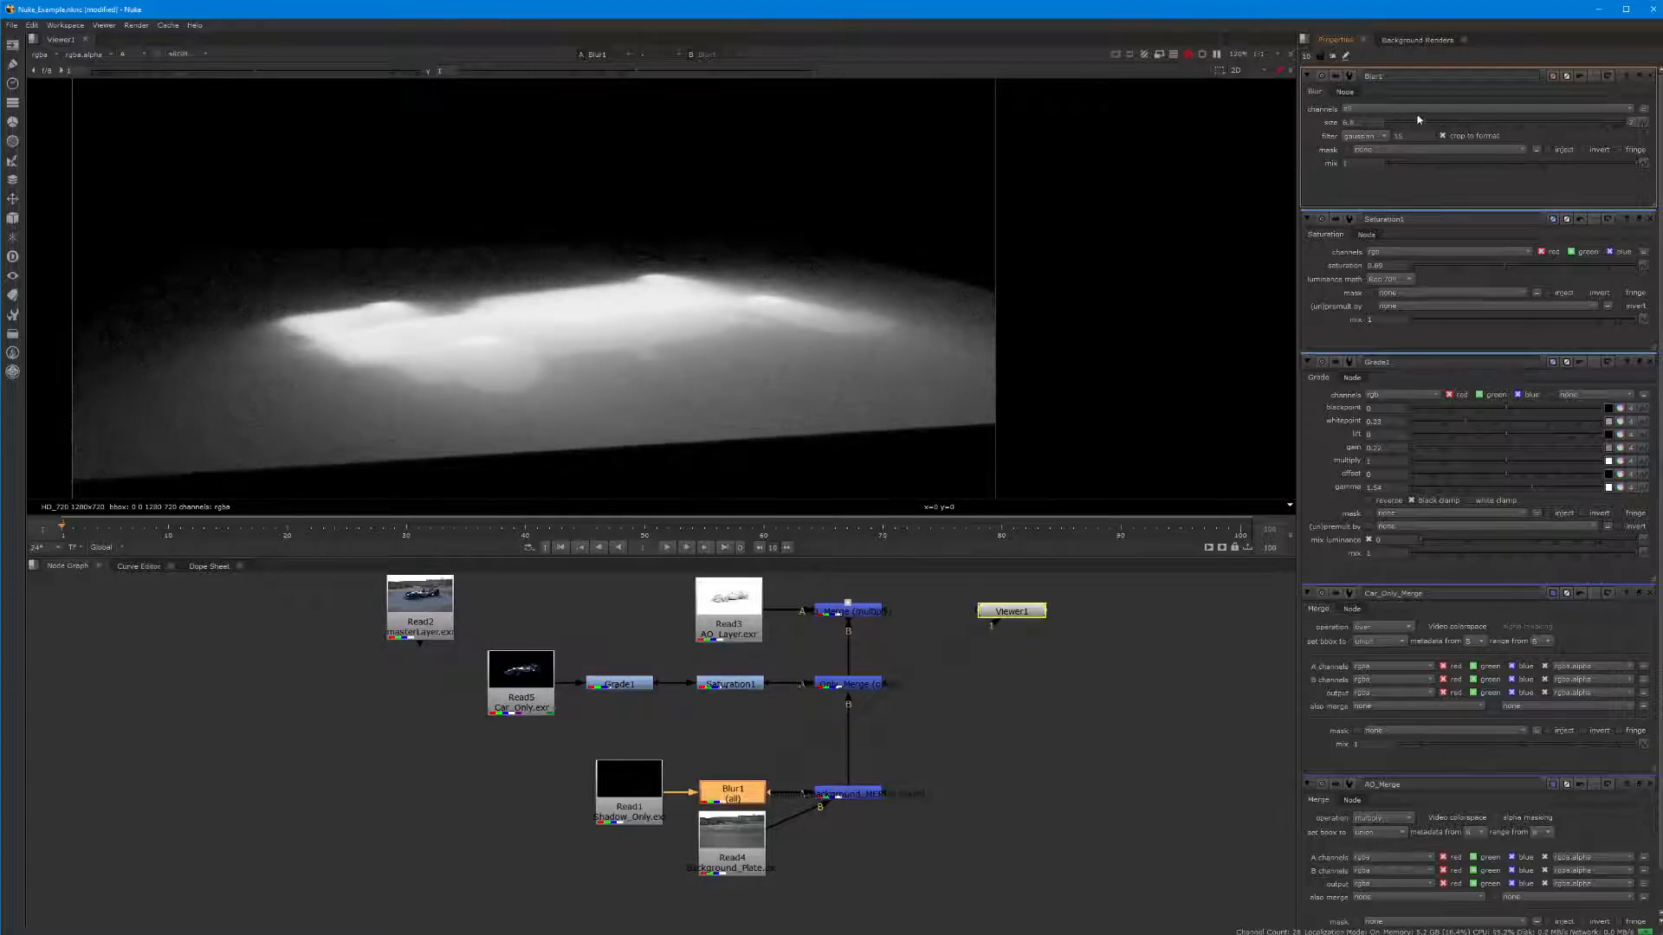
scroll(123, 435, "up", 6)
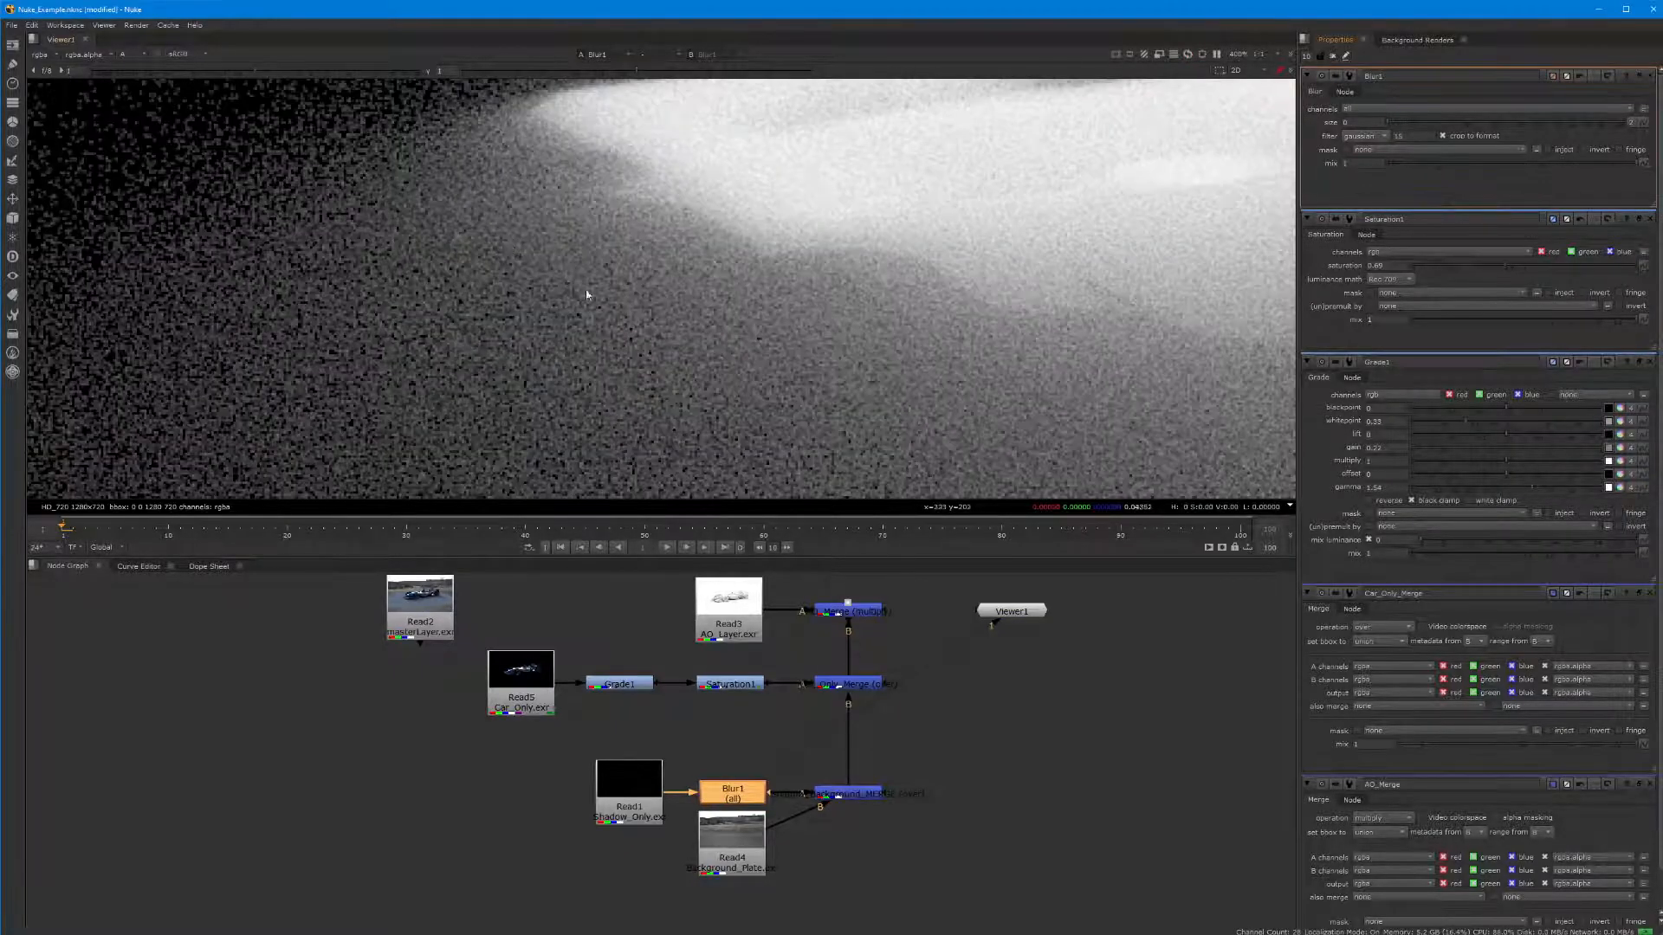
scroll(604, 299, "down", 2)
middle_click_drag(627, 290, 399, 367)
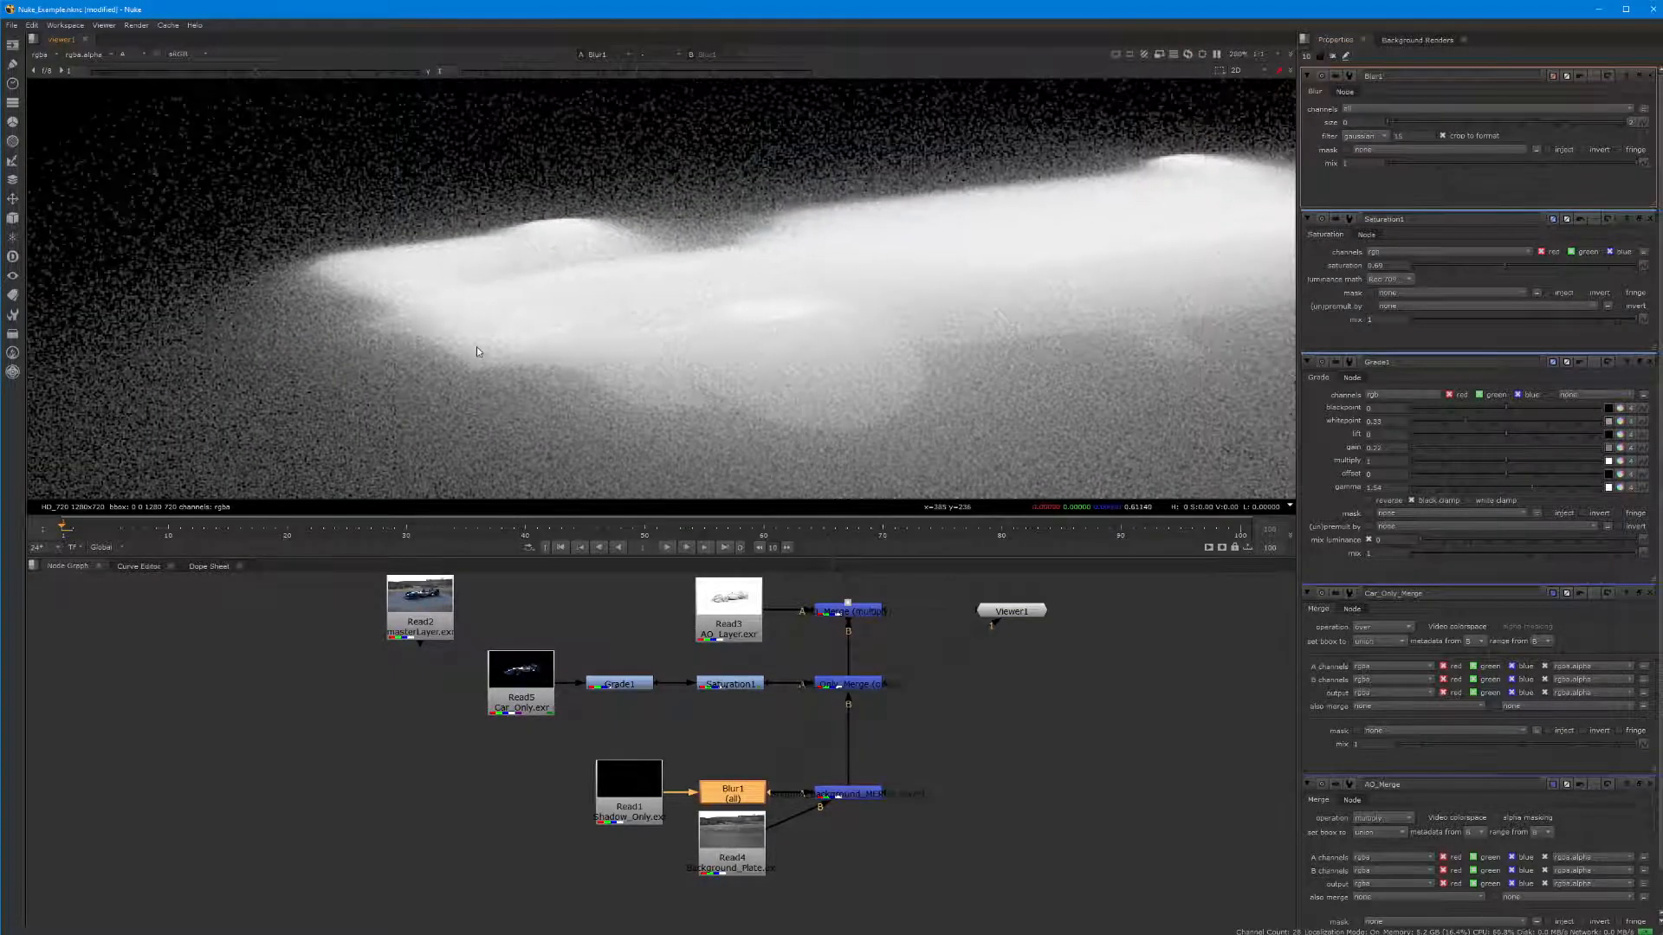
left_click_drag(1395, 124, 1483, 122)
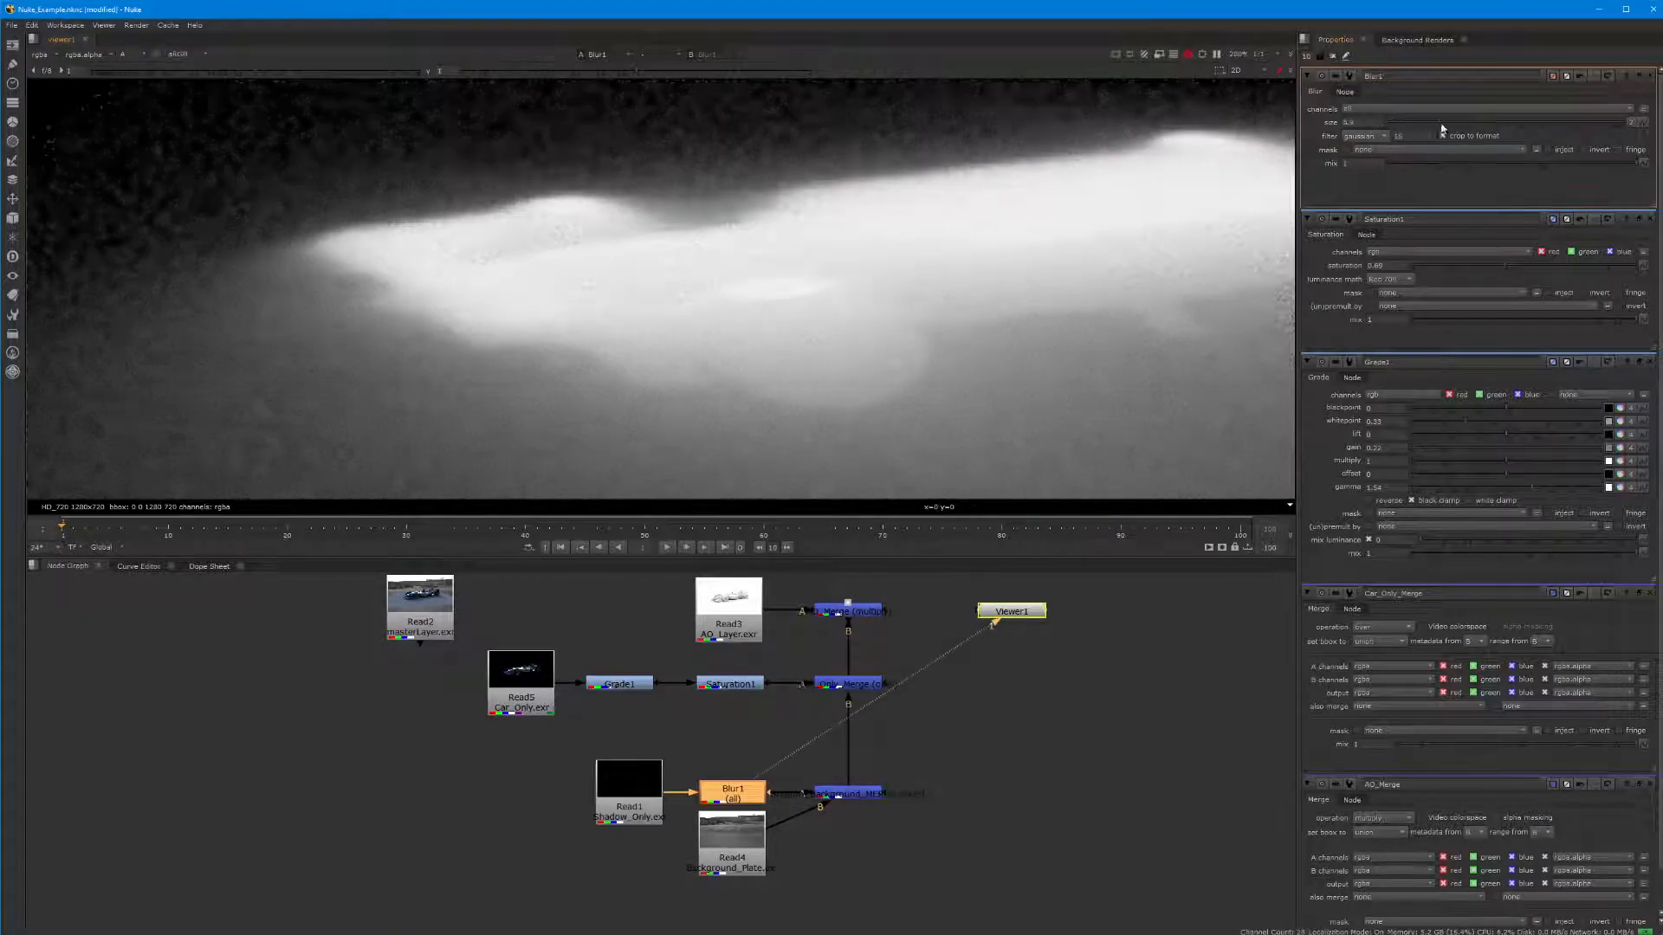
scroll(900, 338, "down", 1)
scroll(900, 338, "down", 3)
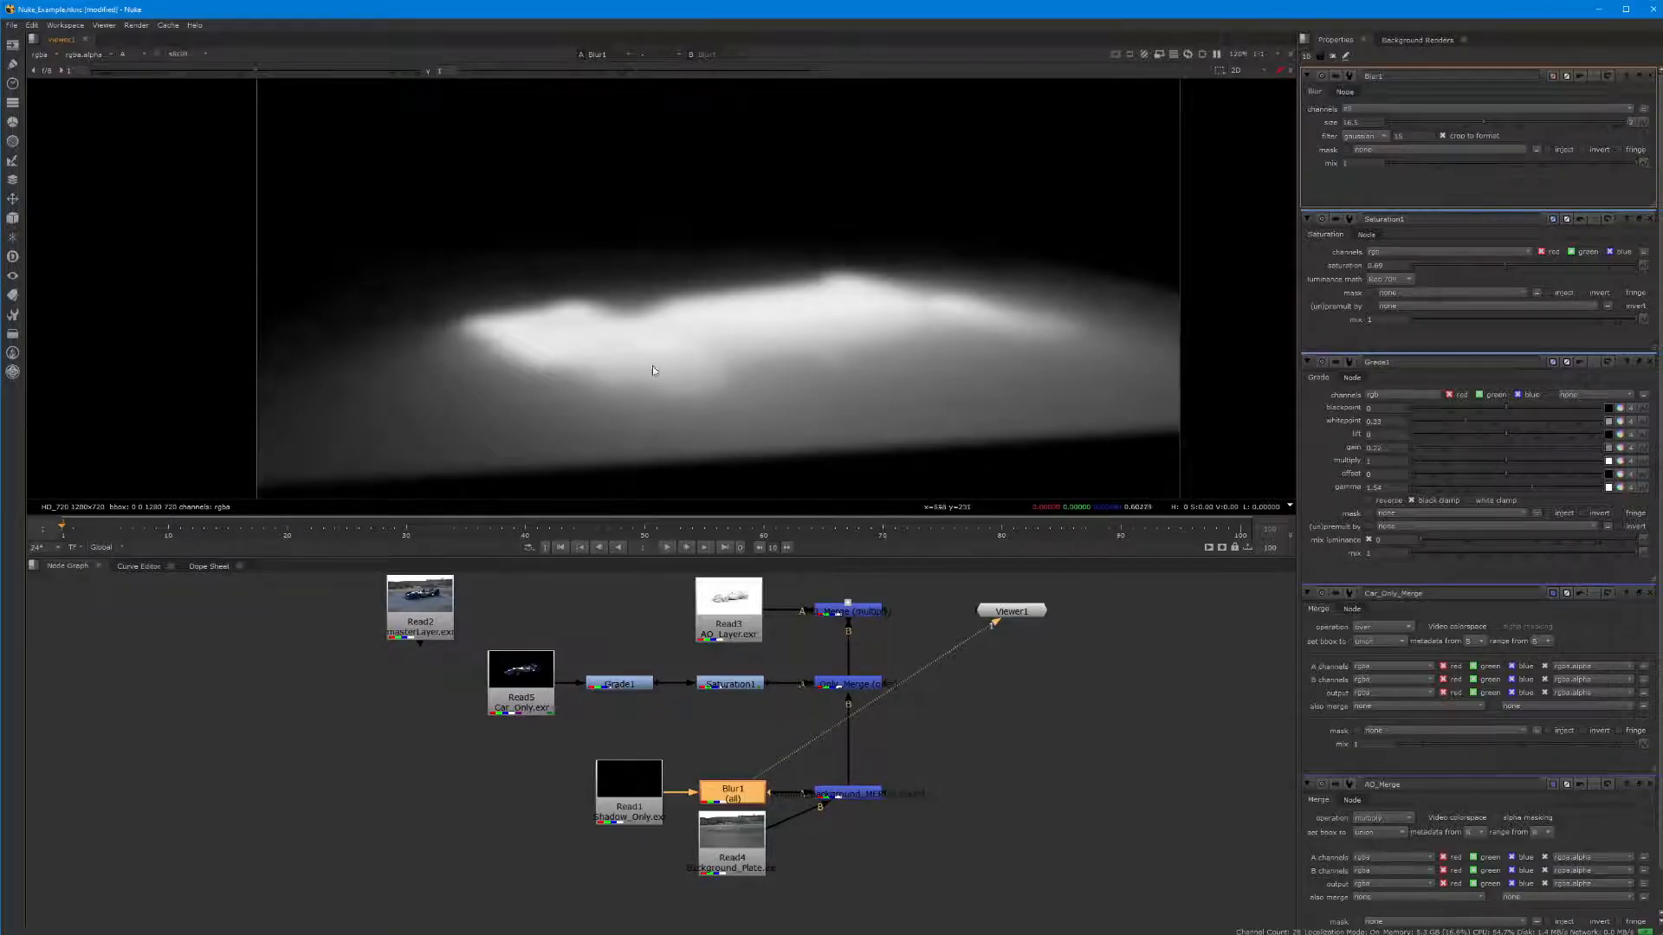
scroll(652, 364, "up", 3)
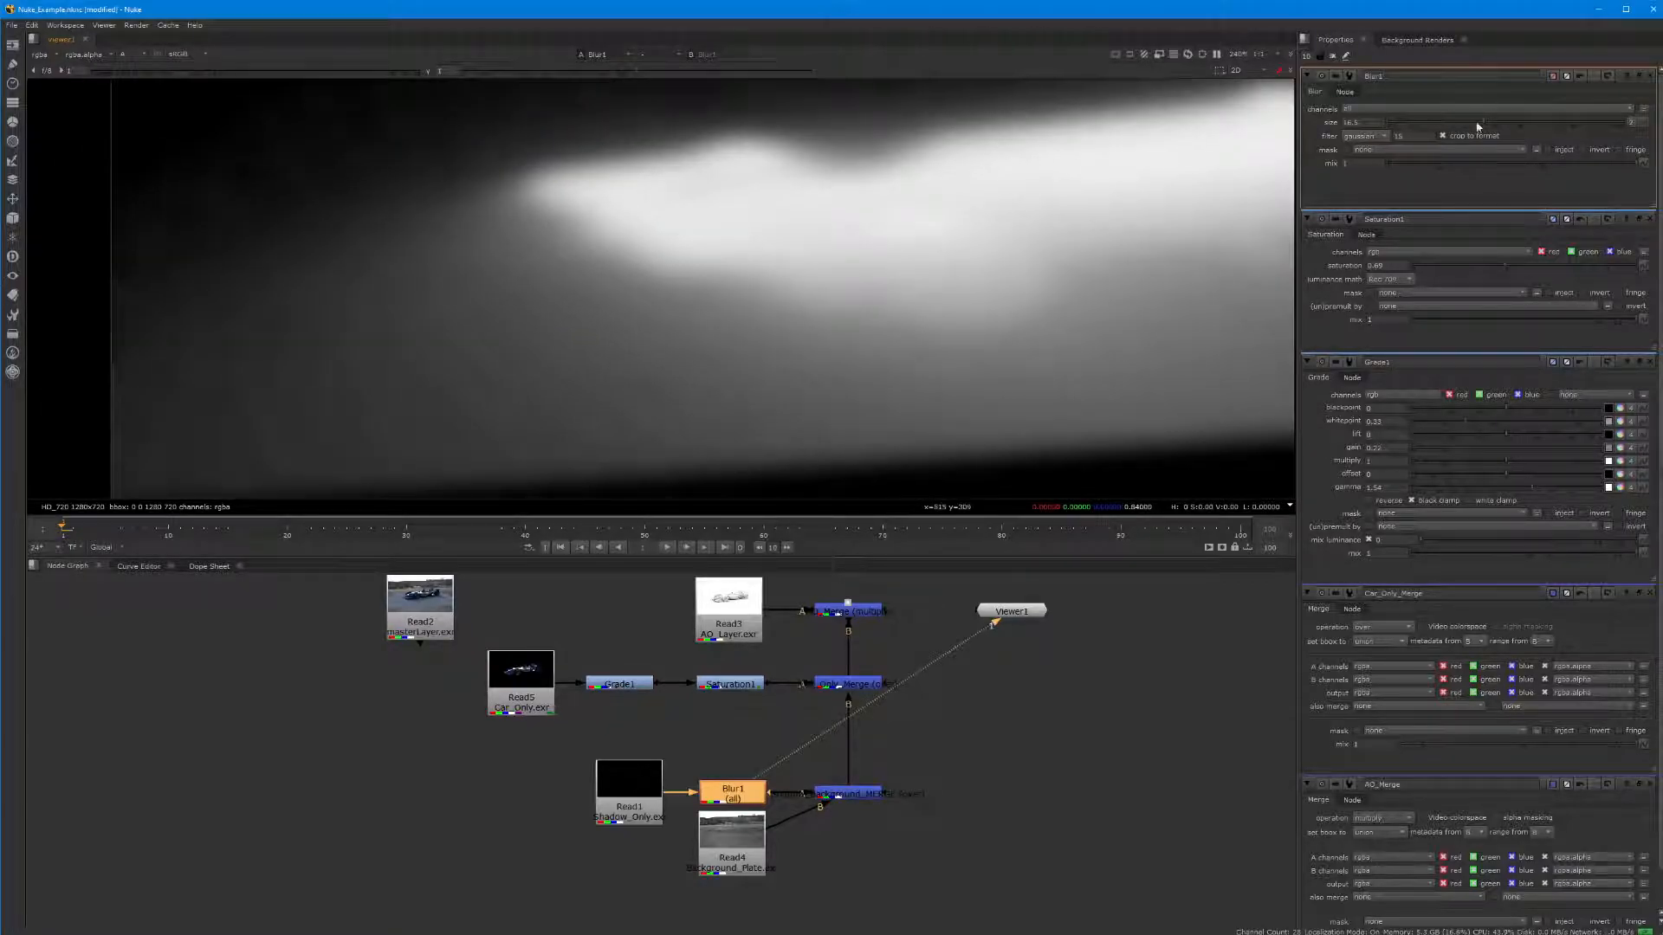
Set Blur1's size to 3.4 so the shadow's grain is smoothed but its shape stays defined
left_click_drag(1484, 127, 1427, 130)
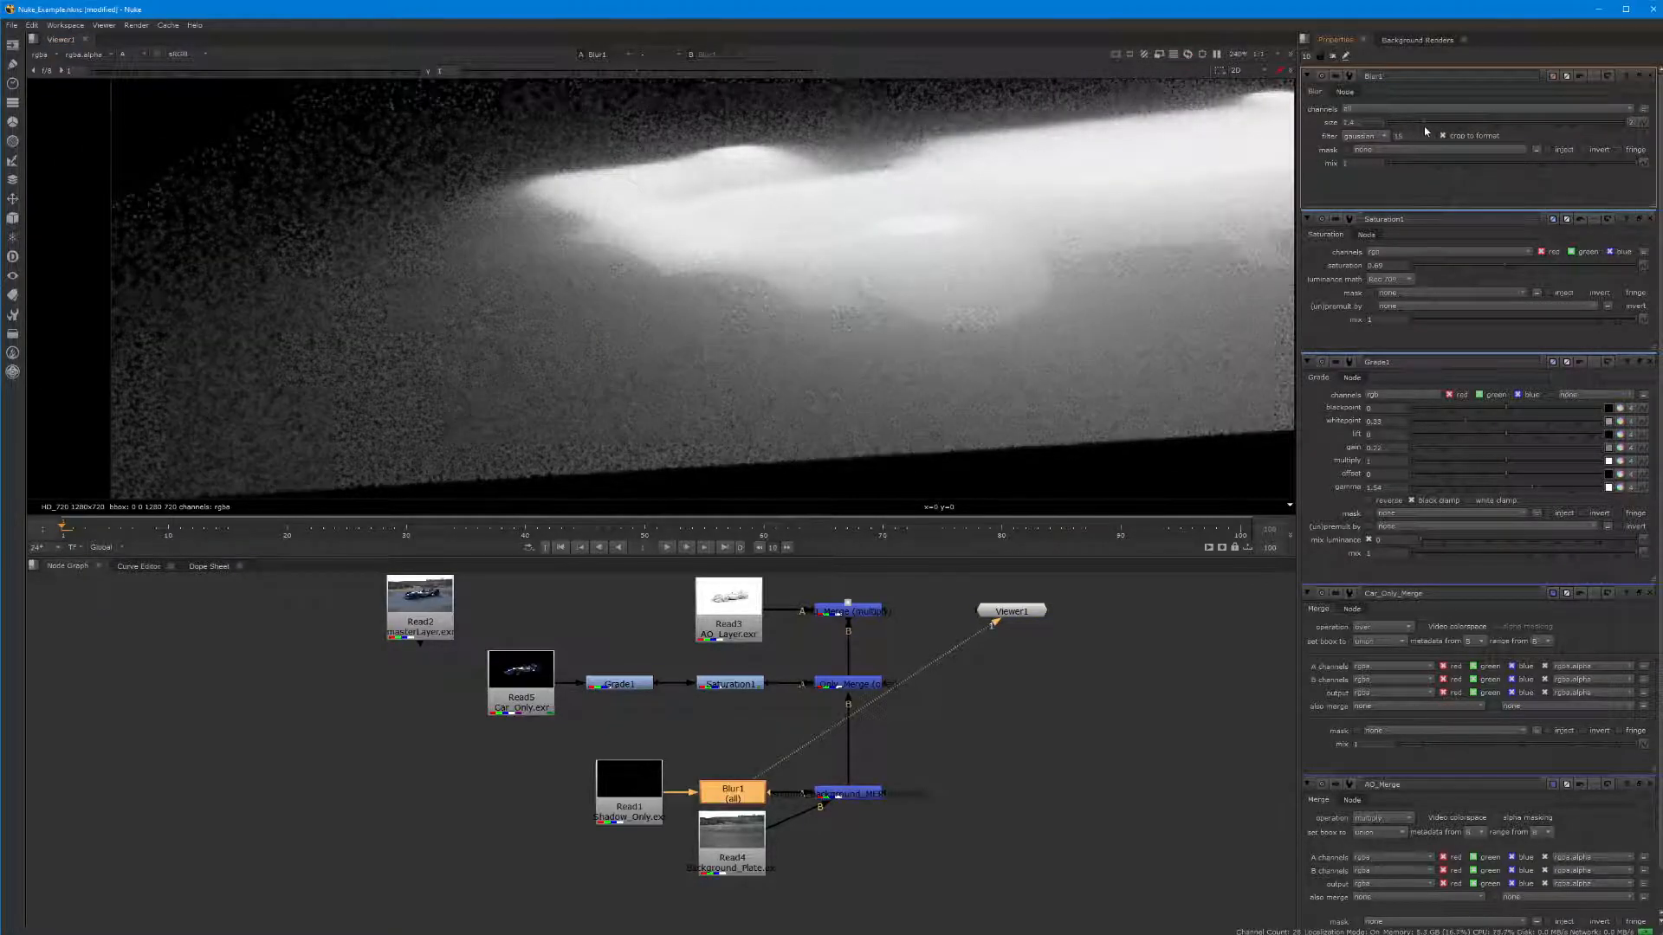
left_click(1424, 122)
left_click_drag(1423, 120, 1431, 120)
middle_click_drag(926, 331, 856, 334)
scroll(855, 334, "down", 2)
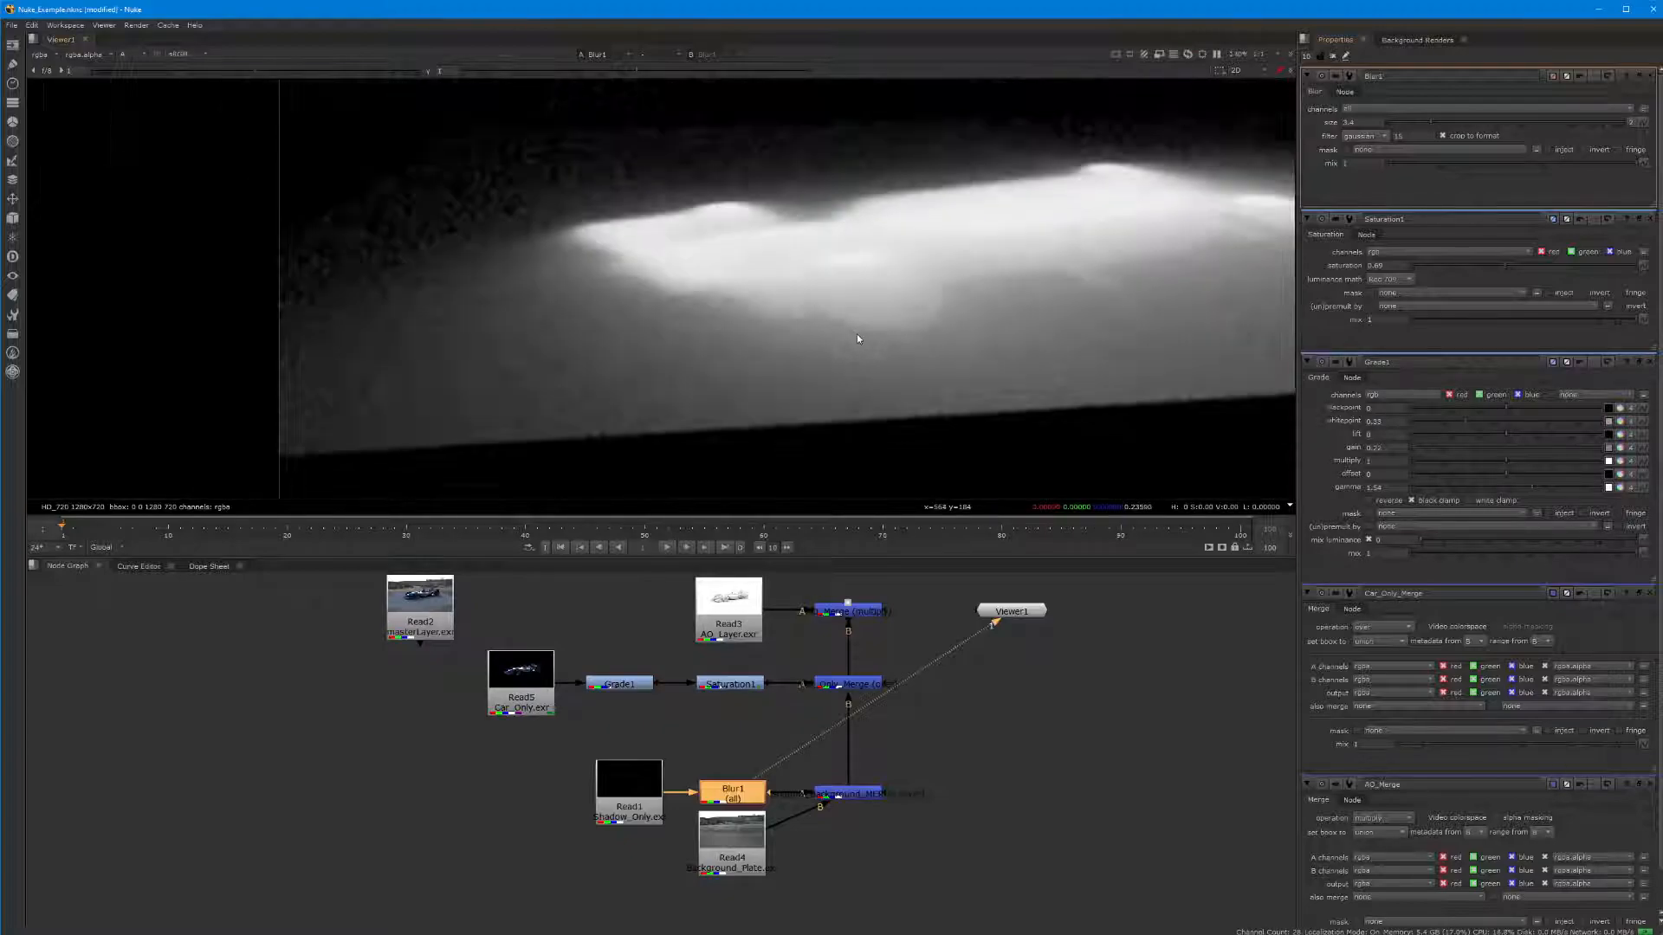
Return the viewer to RGB channels and show the AO_Merge output to check the full composite
left_click(144, 55)
left_click(148, 65)
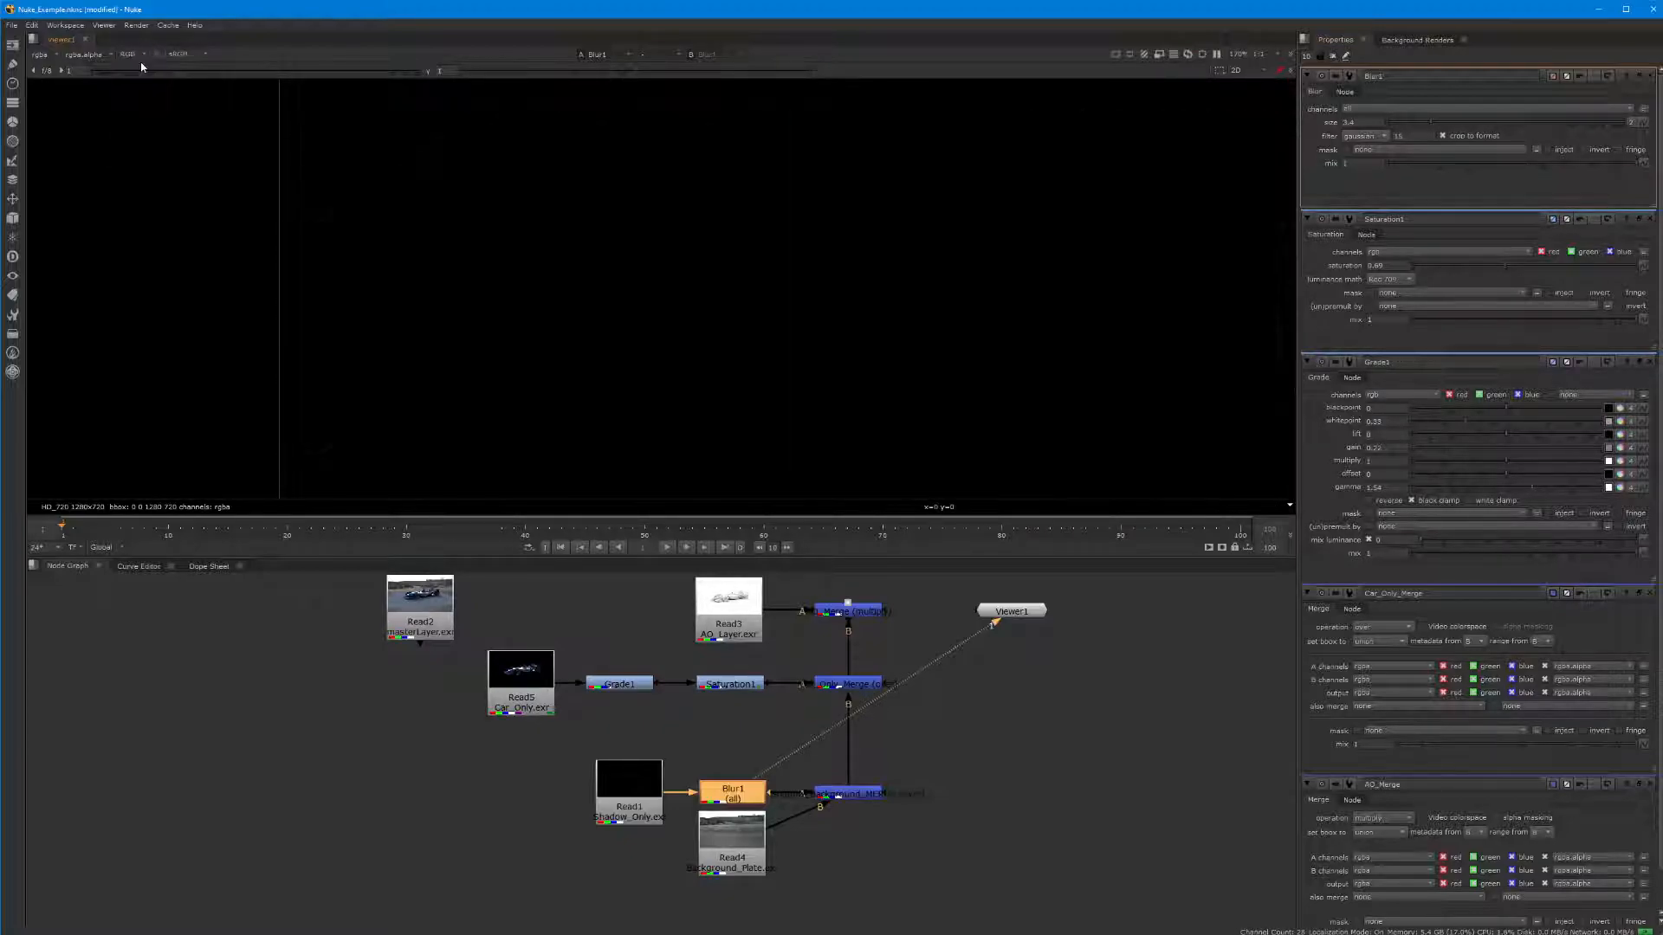
left_click(863, 615)
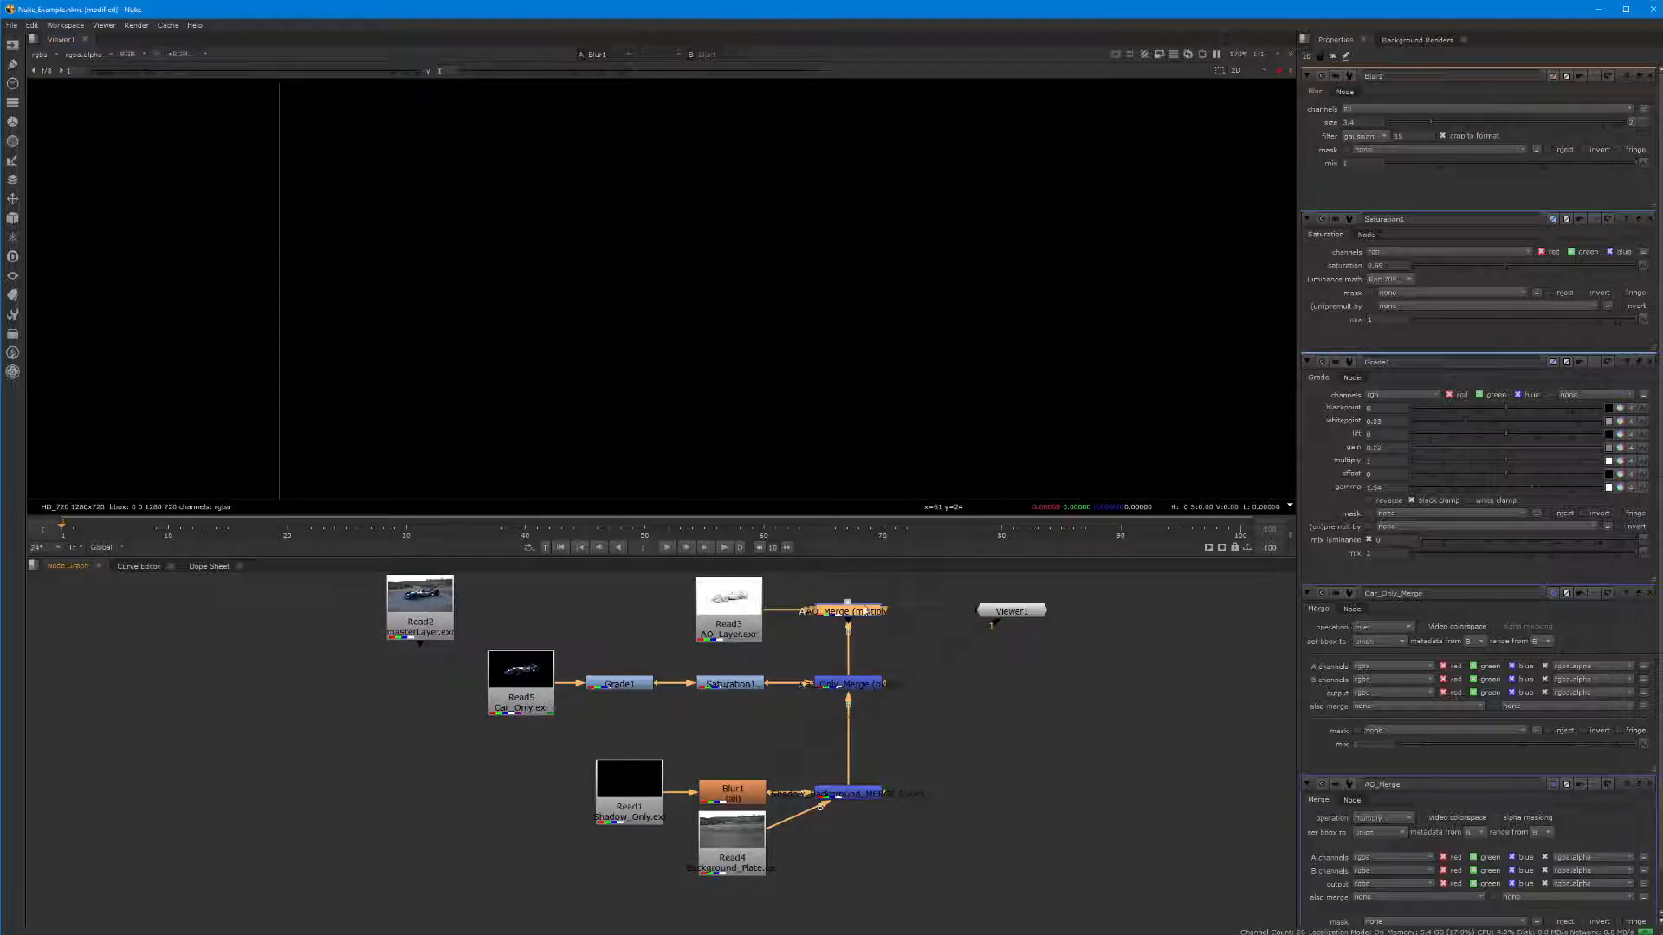
key("1")
middle_click_drag(903, 379, 685, 455)
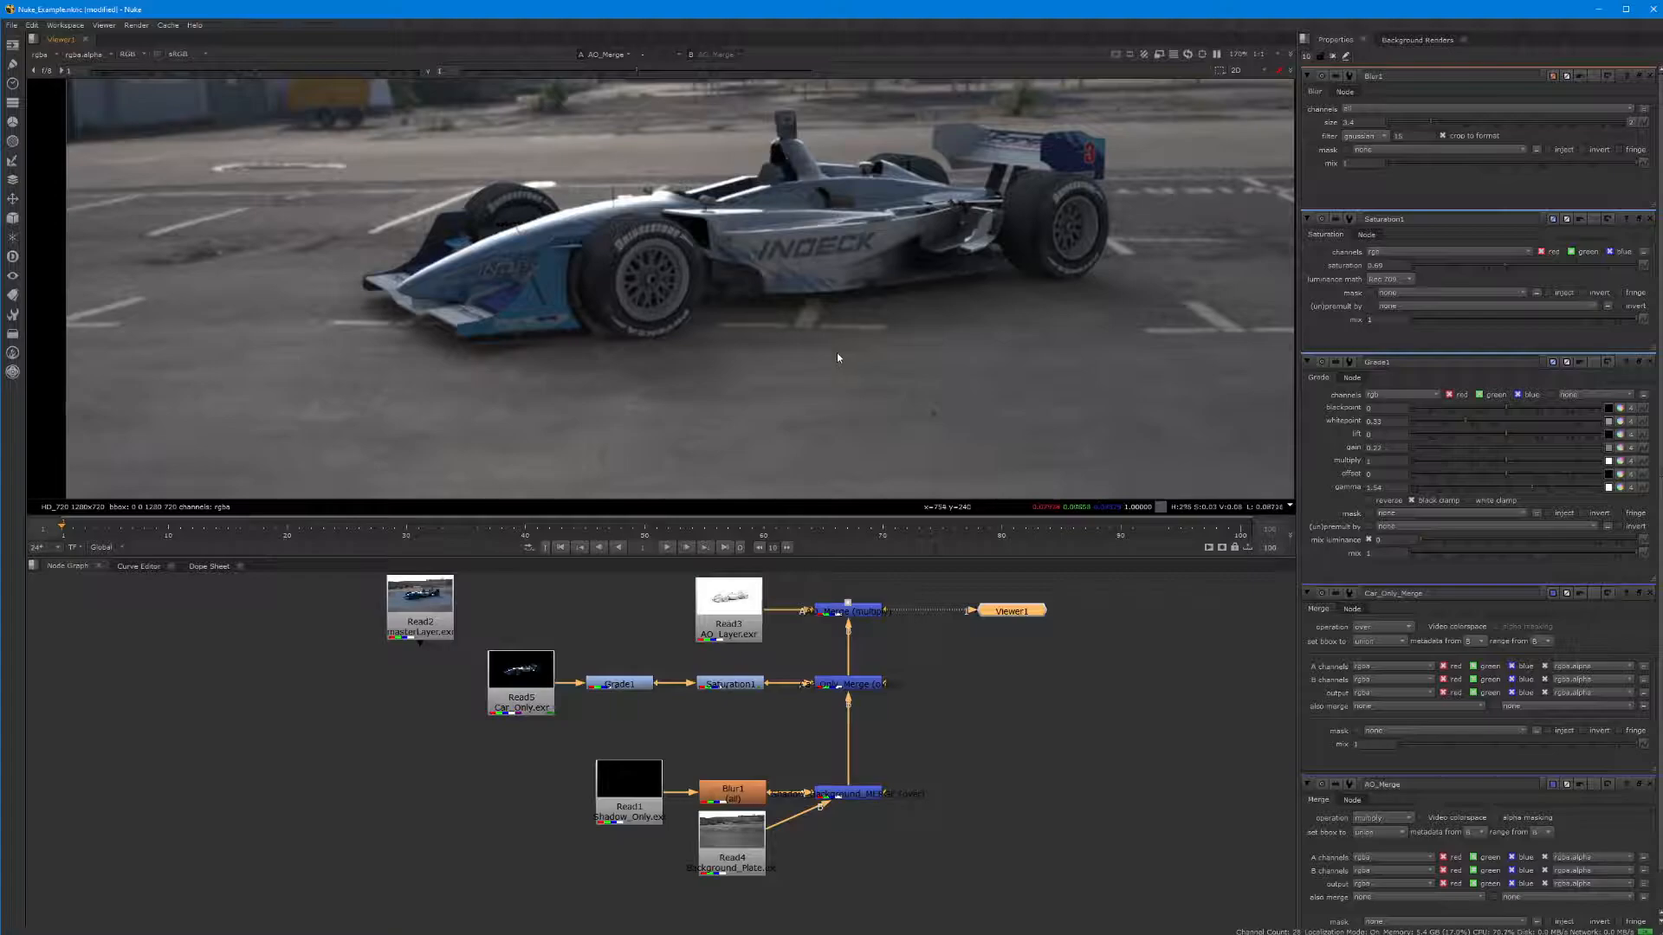
Move Read2 away from the tree and shift Read5, Grade1 and Saturation1 together away from Car_Only_Merge to make room for another node
middle_click_drag(567, 787, 762, 828)
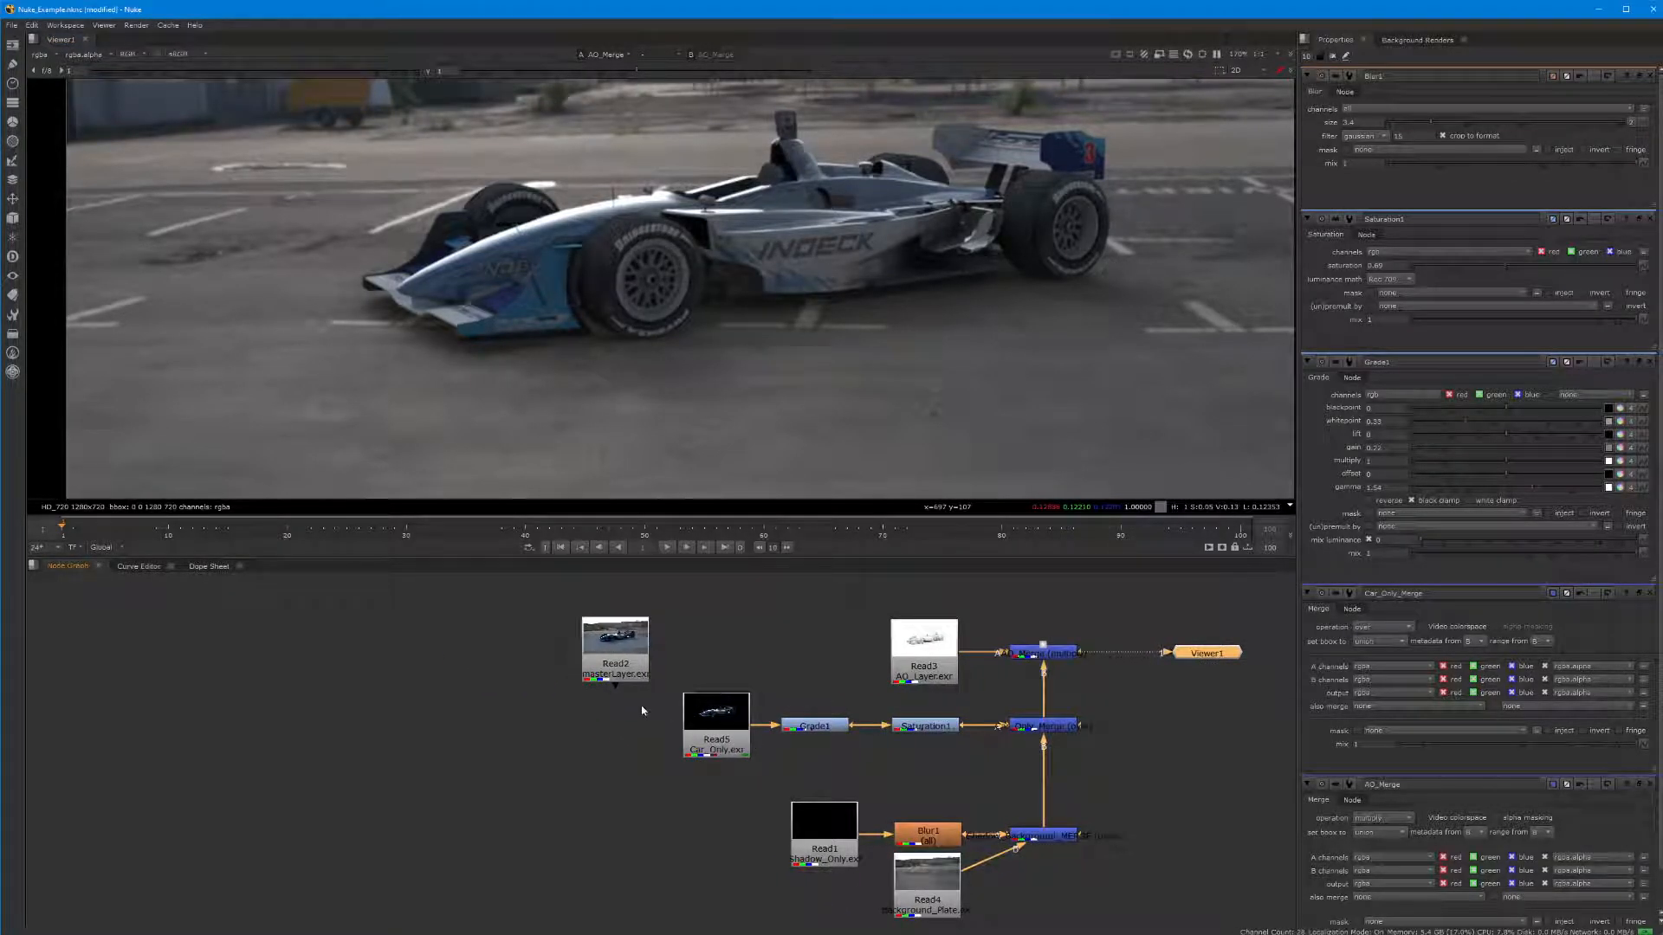
left_click_drag(642, 664, 301, 642)
left_click_drag(703, 724, 985, 788)
left_click_drag(728, 720, 622, 721)
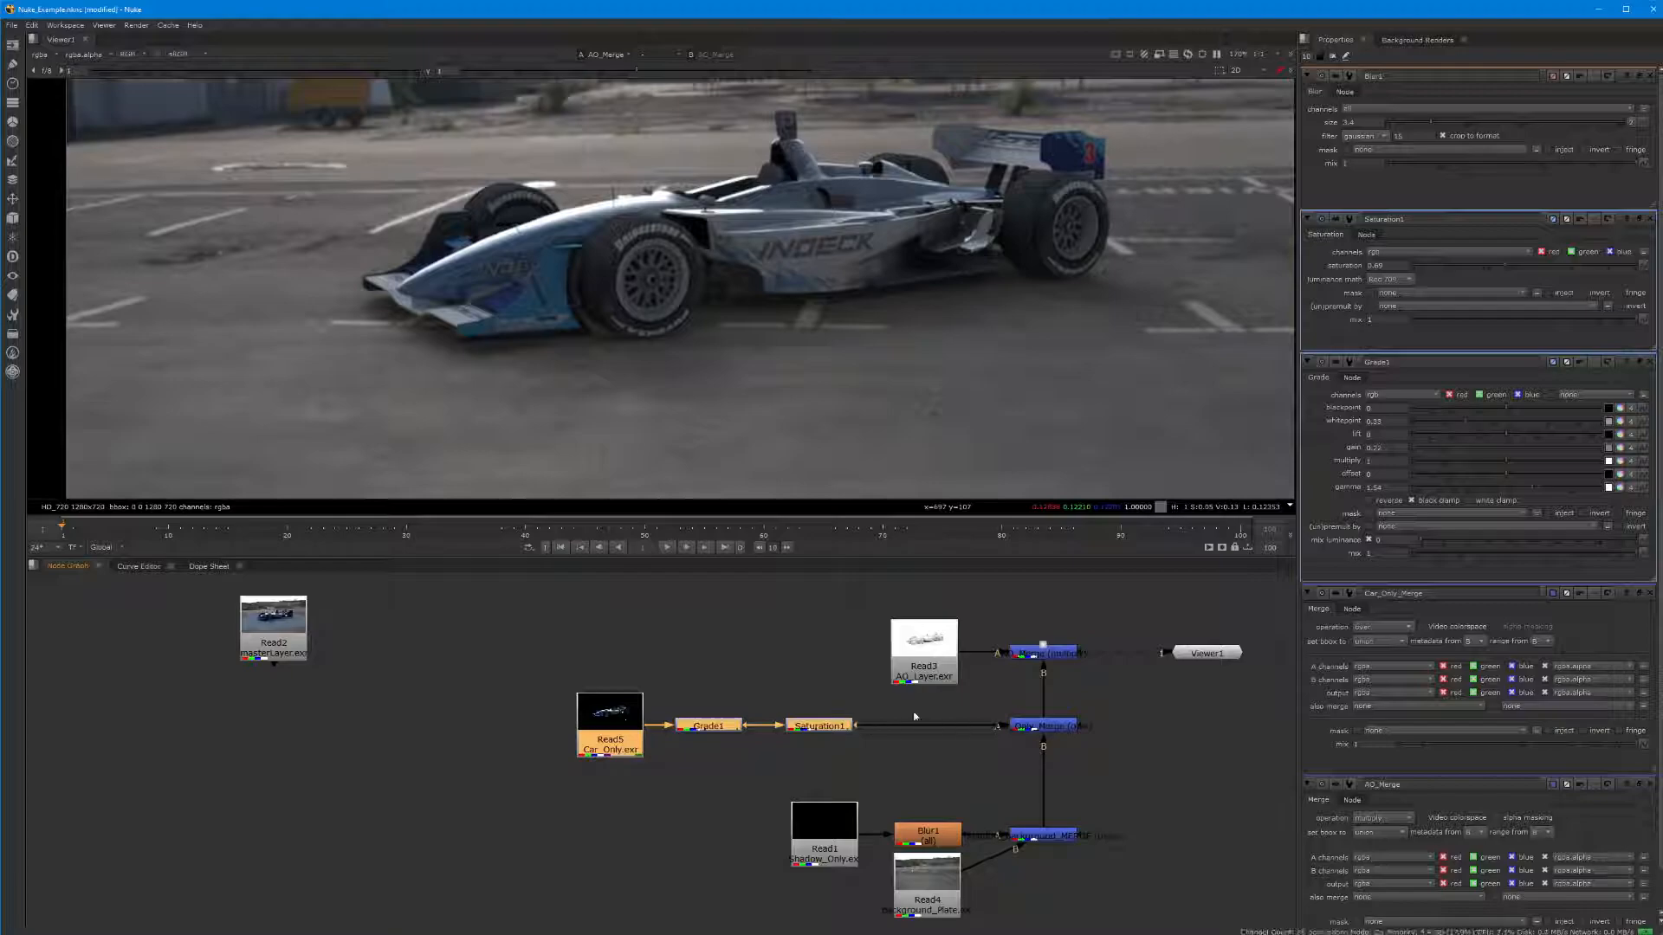
Insert a Blur node after Saturation1 and place it in line between Saturation1 and Car_Only_Merge
left_click(953, 731)
left_click(819, 726)
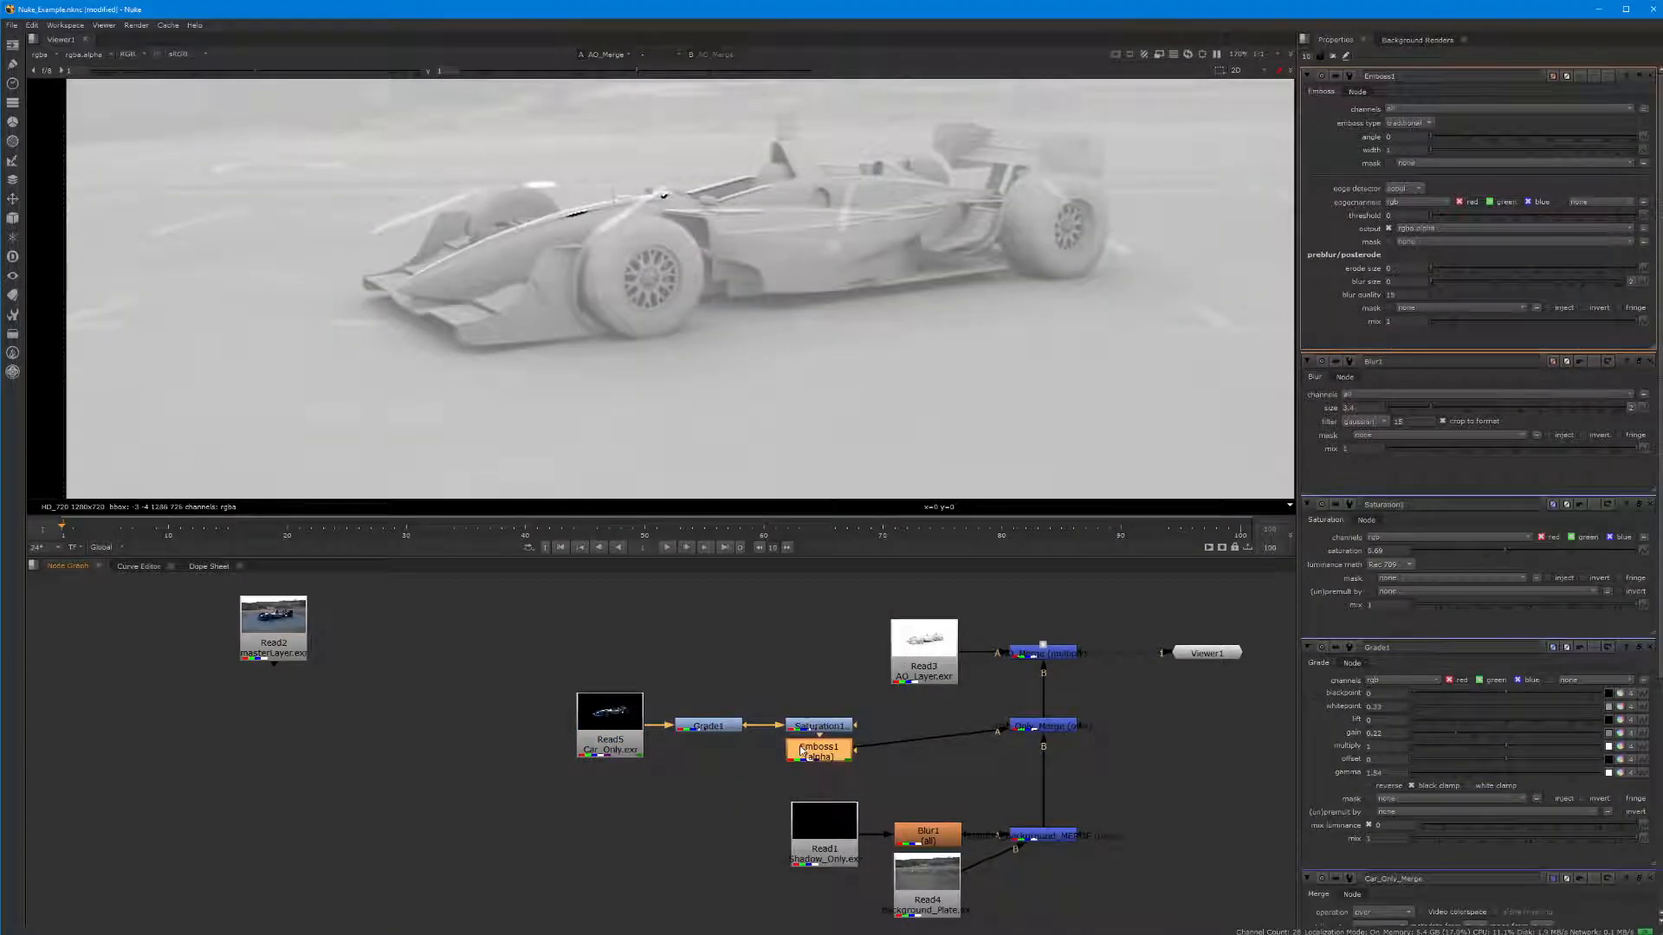
key("ctrl+z")
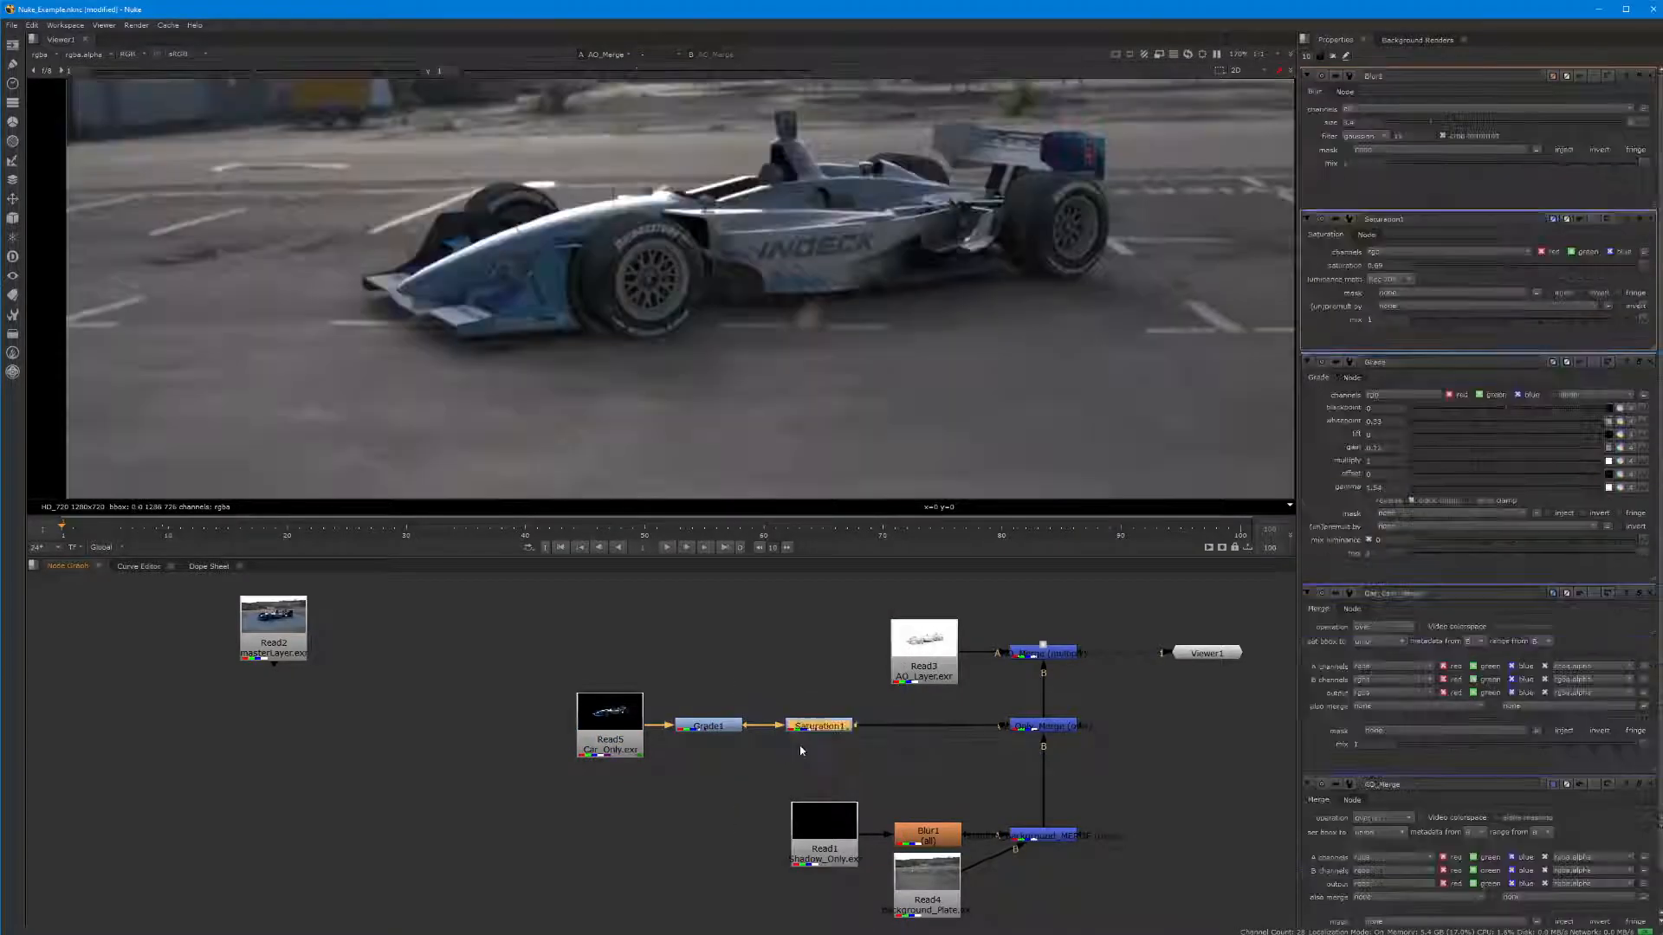
right_click(801, 731)
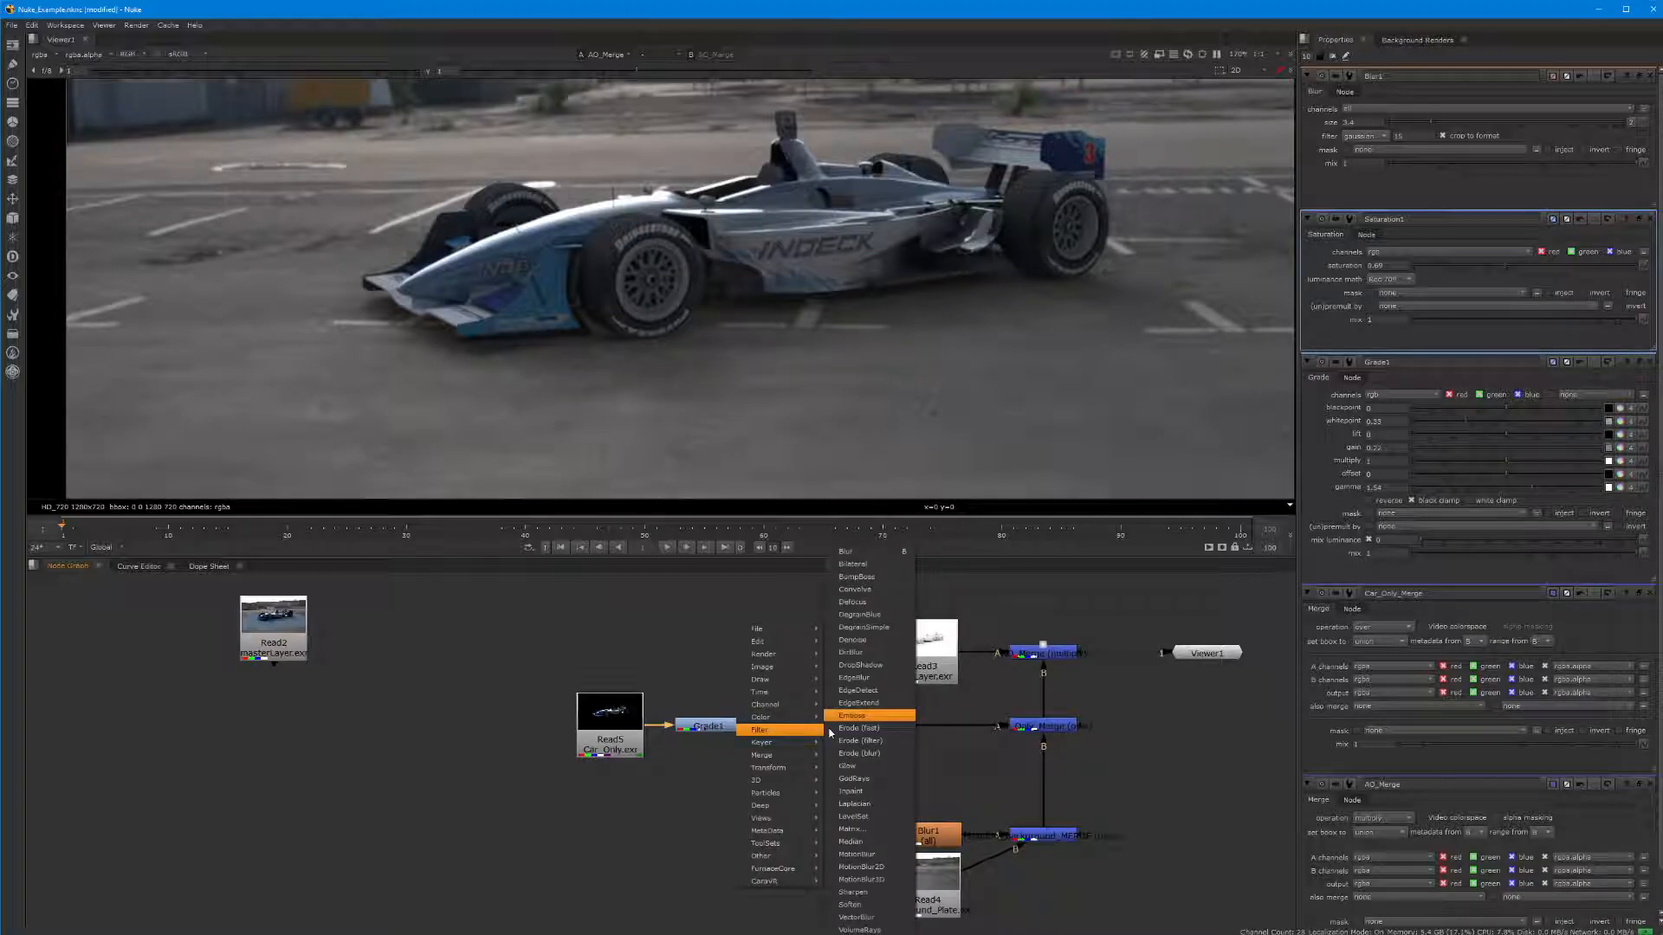
left_click(860, 556)
left_click_drag(819, 752, 927, 732)
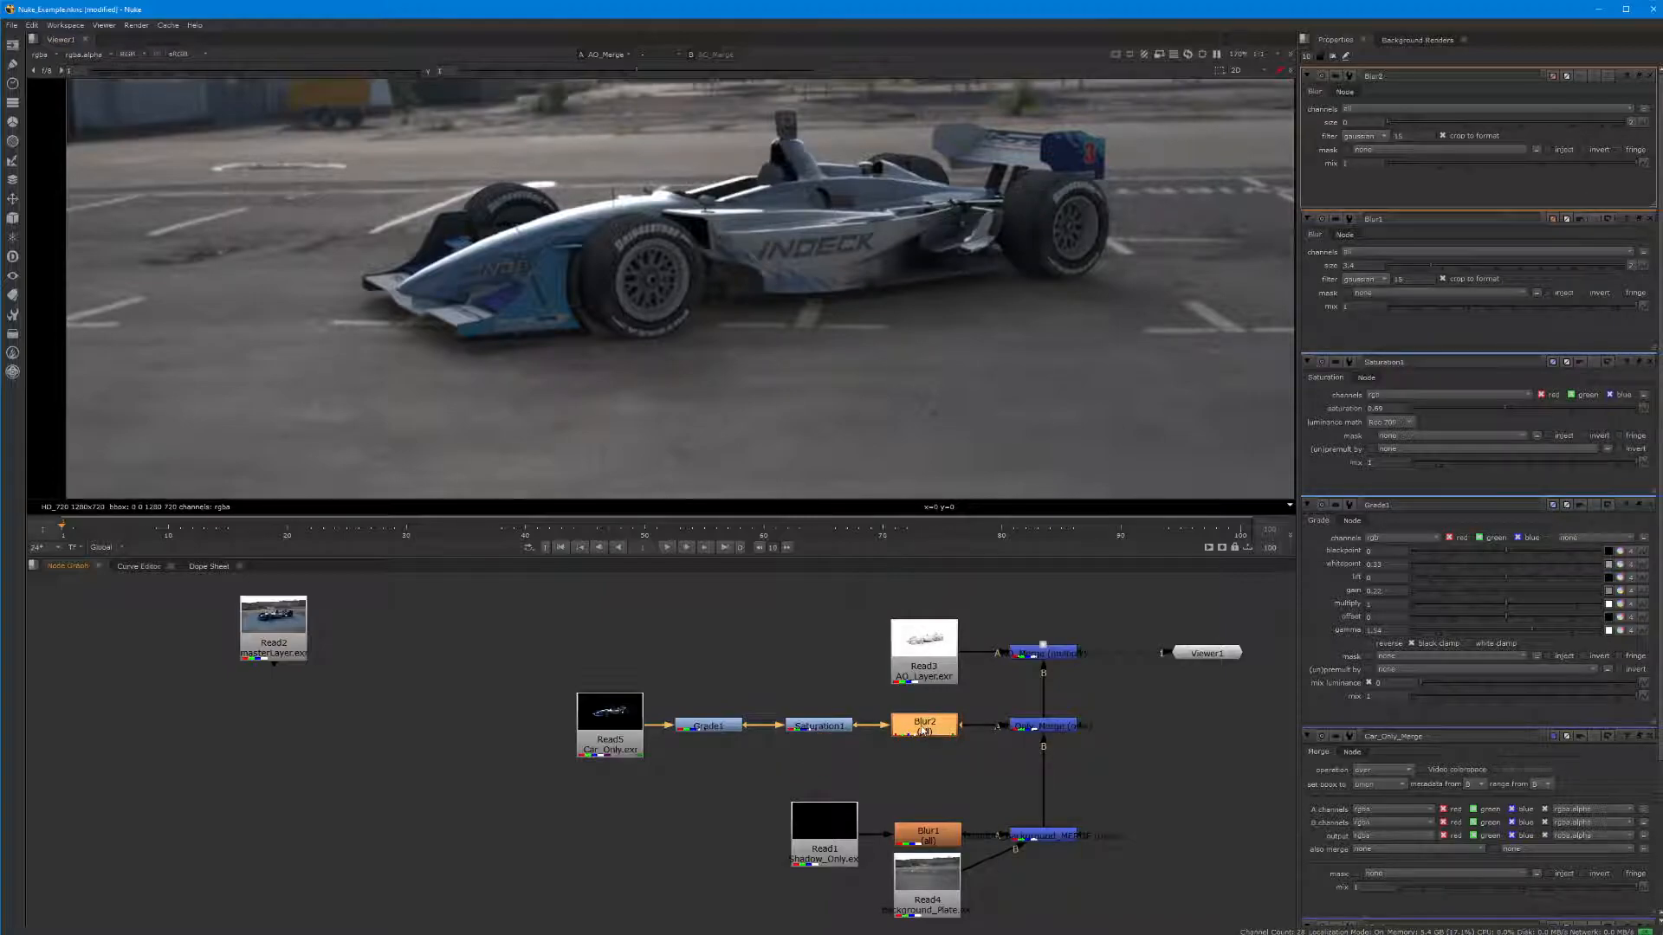
Set Blur2's size to 1 to soften the car layer slightly, checking the car against the background
scroll(796, 196, "up", 1)
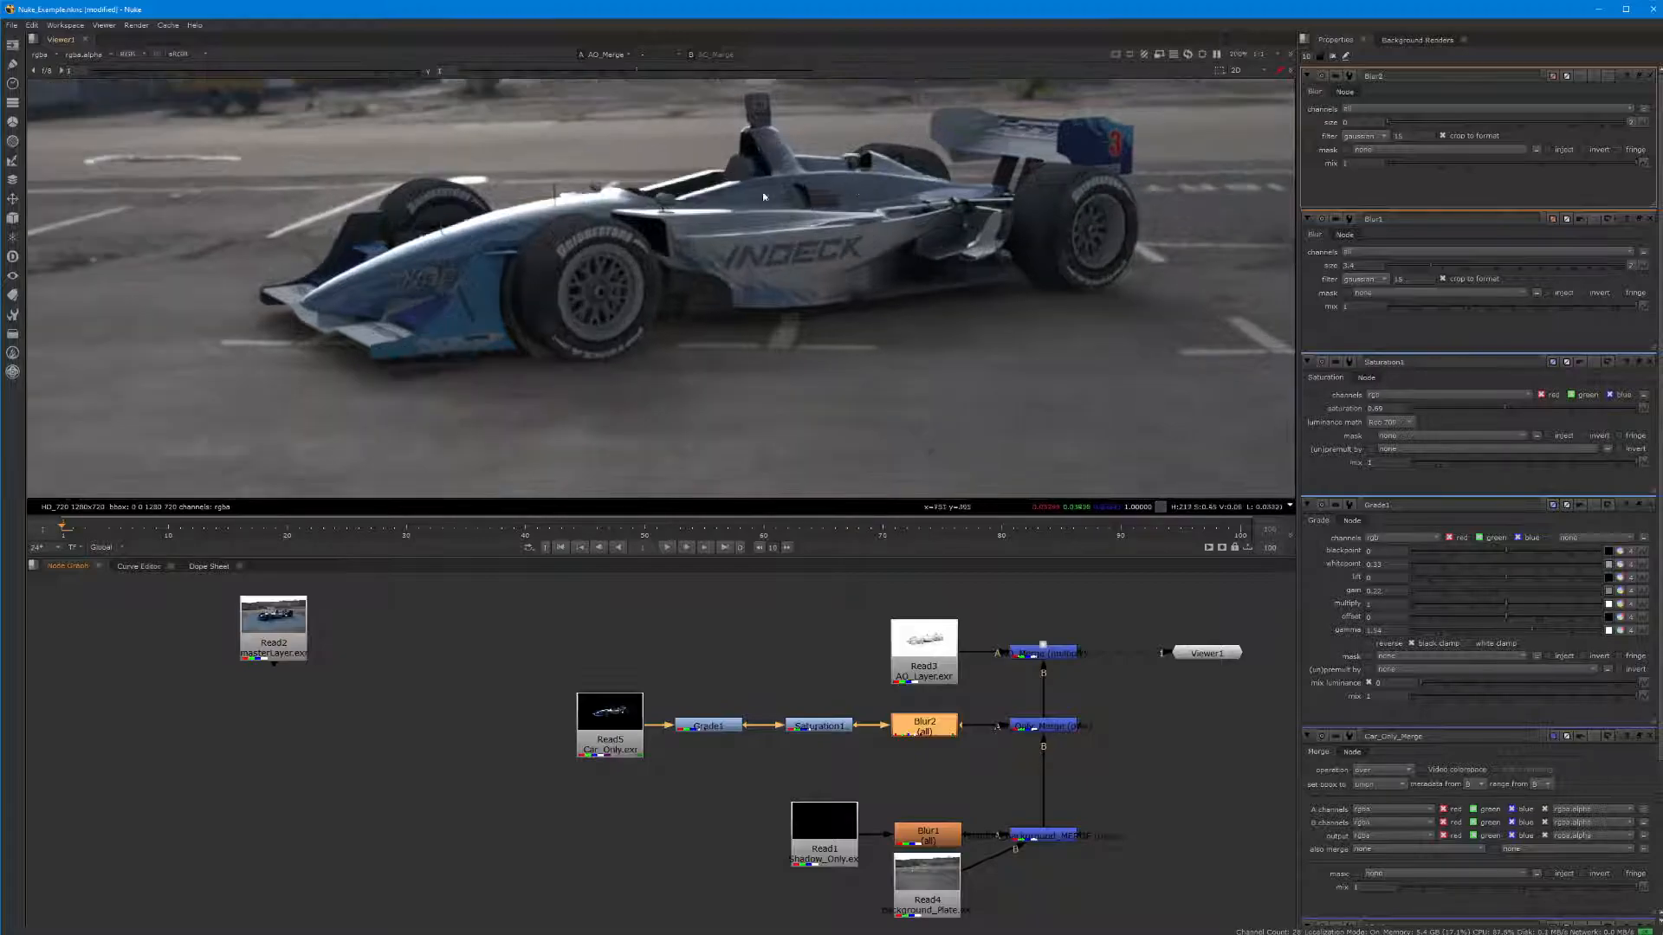
middle_click_drag(797, 196, 860, 297)
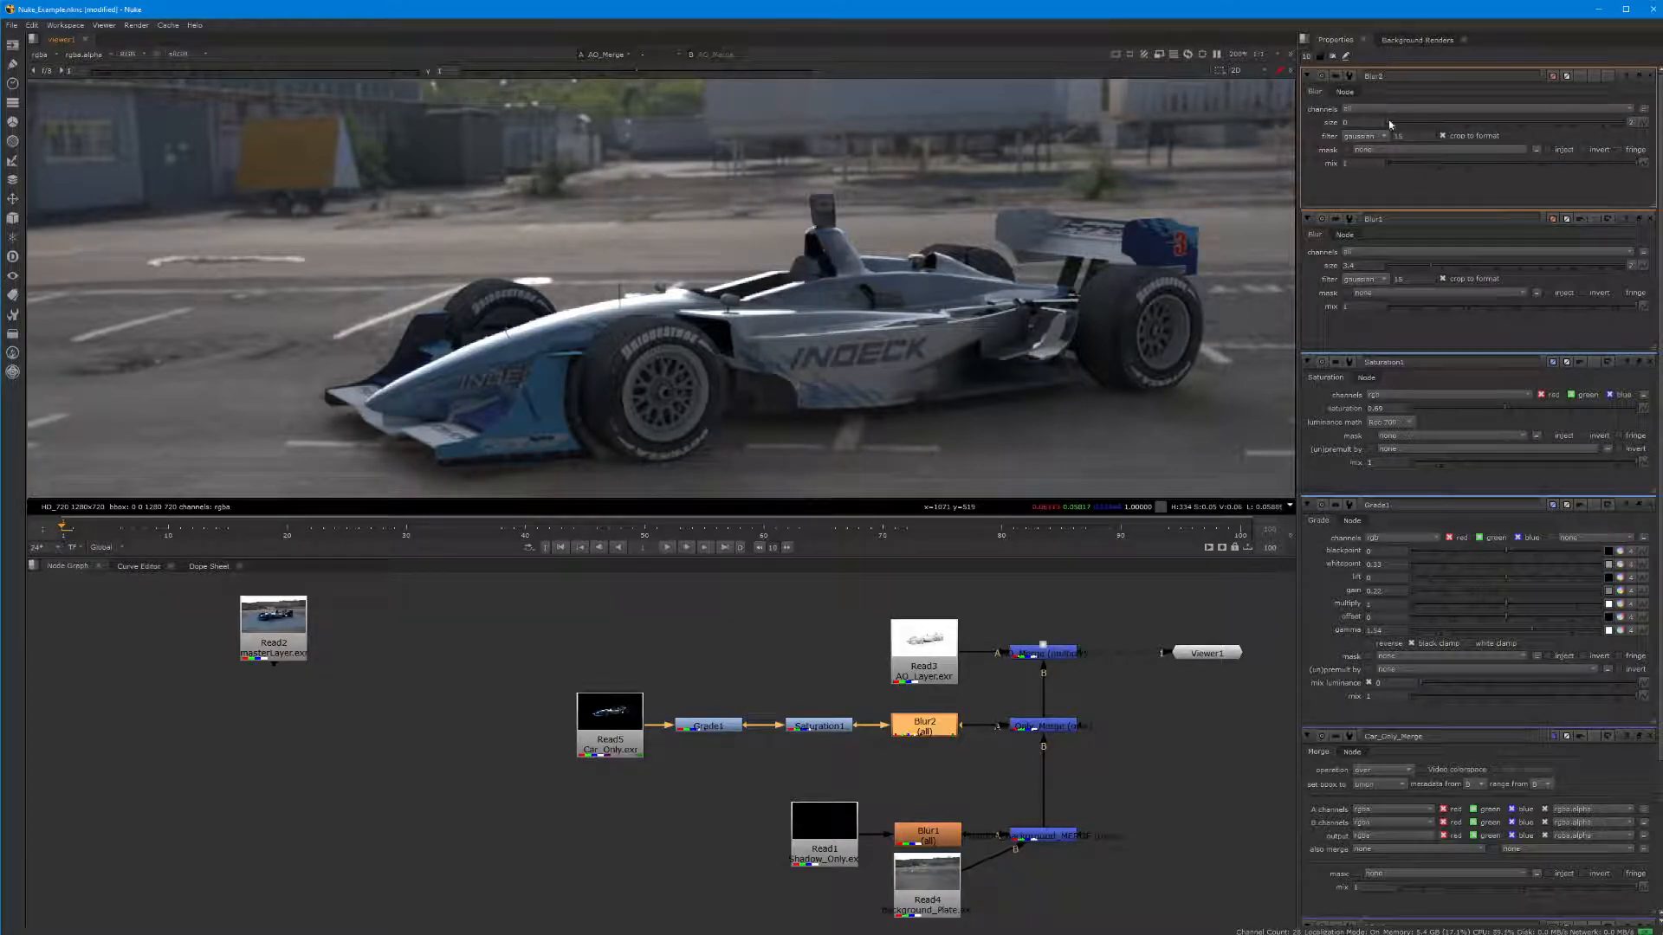
mouse_move(1390, 123)
left_mouse_down()
mouse_move(1455, 119)
mouse_move(1406, 107)
mouse_move(1442, 122)
mouse_move(1396, 123)
mouse_move(1421, 127)
left_mouse_up()
scroll(910, 224, "down", 4)
scroll(910, 224, "up", 2)
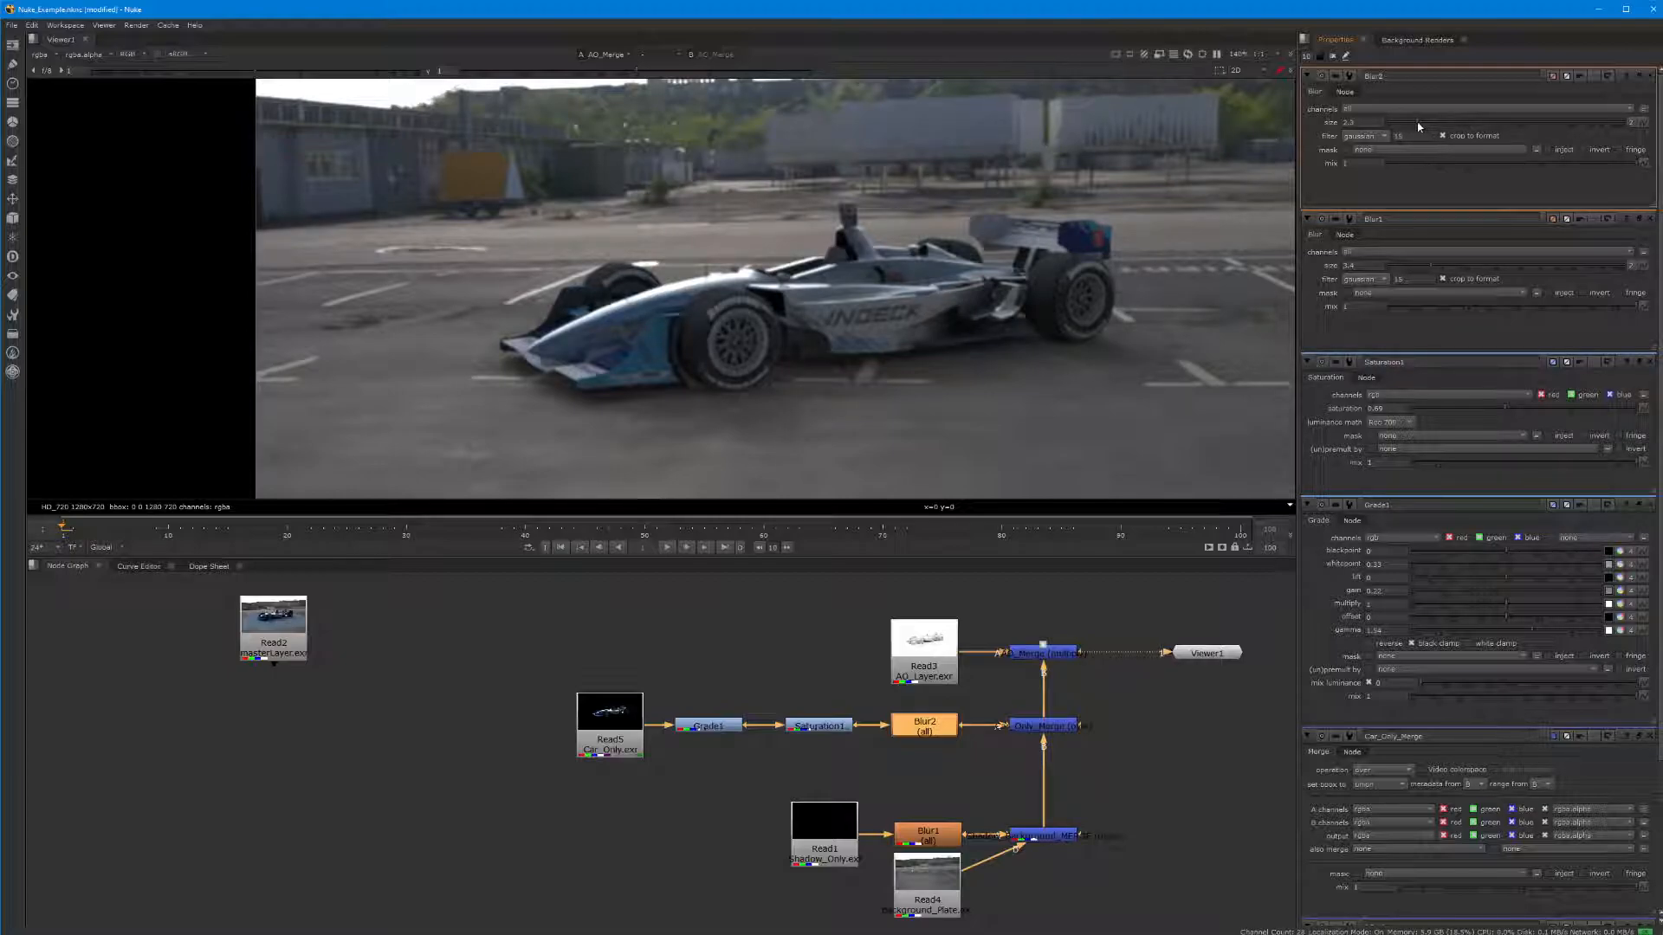
left_click_drag(1414, 127, 1422, 127)
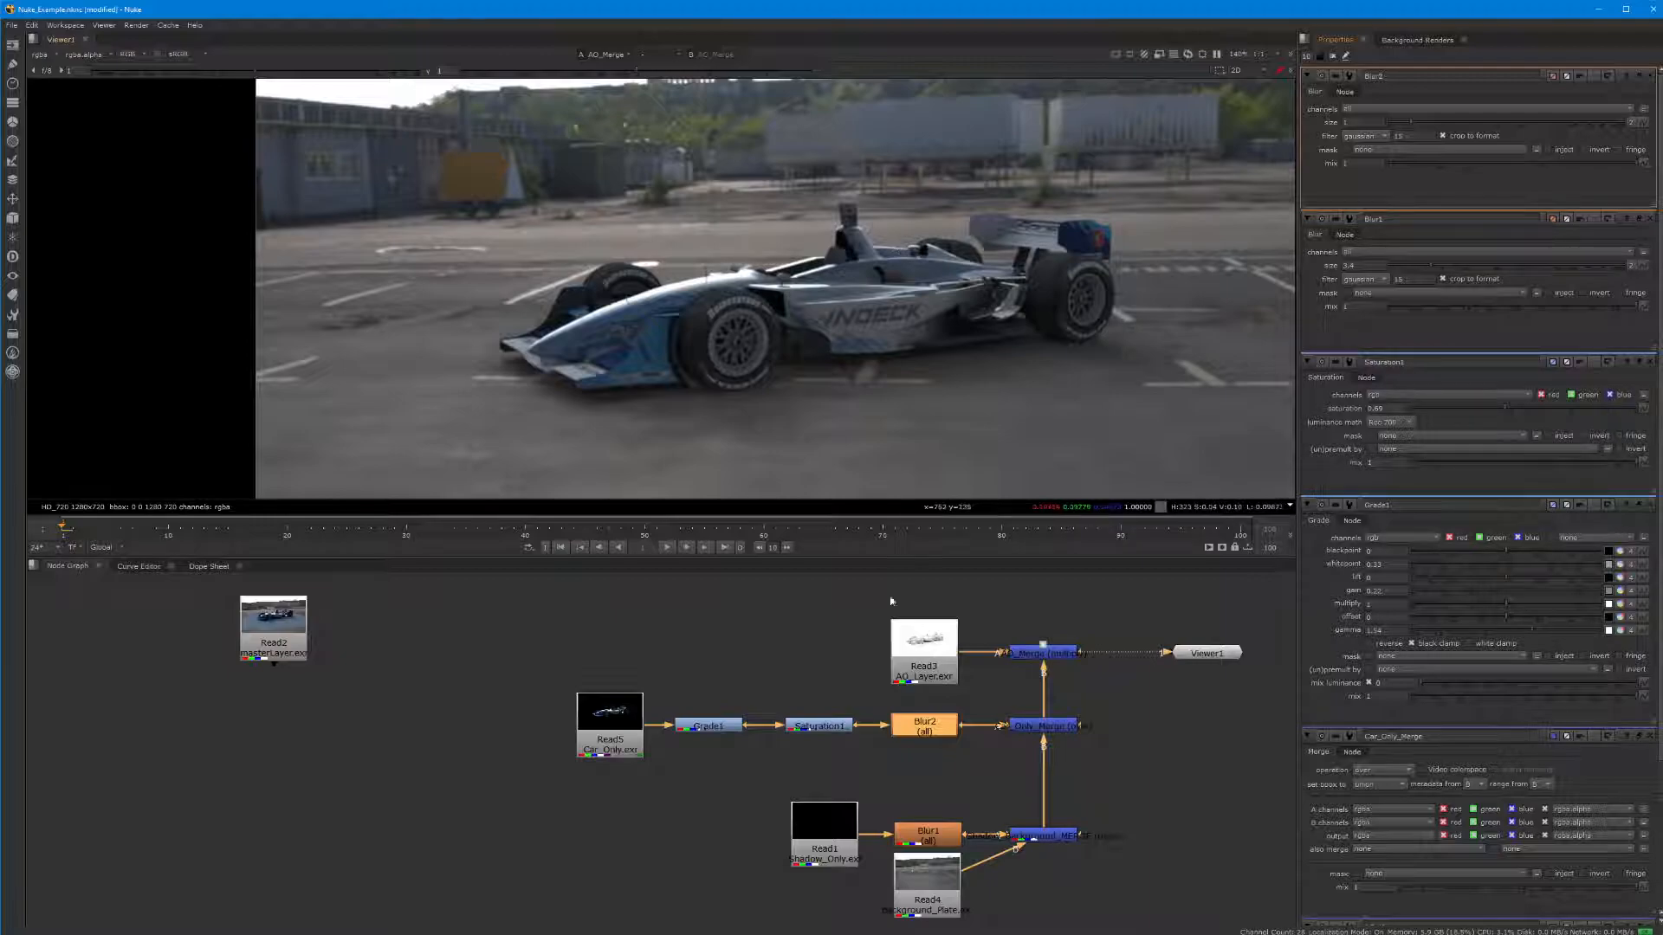
Rename the Blur1 node on the shadow layer as Shadow_BLUR
left_click(923, 837)
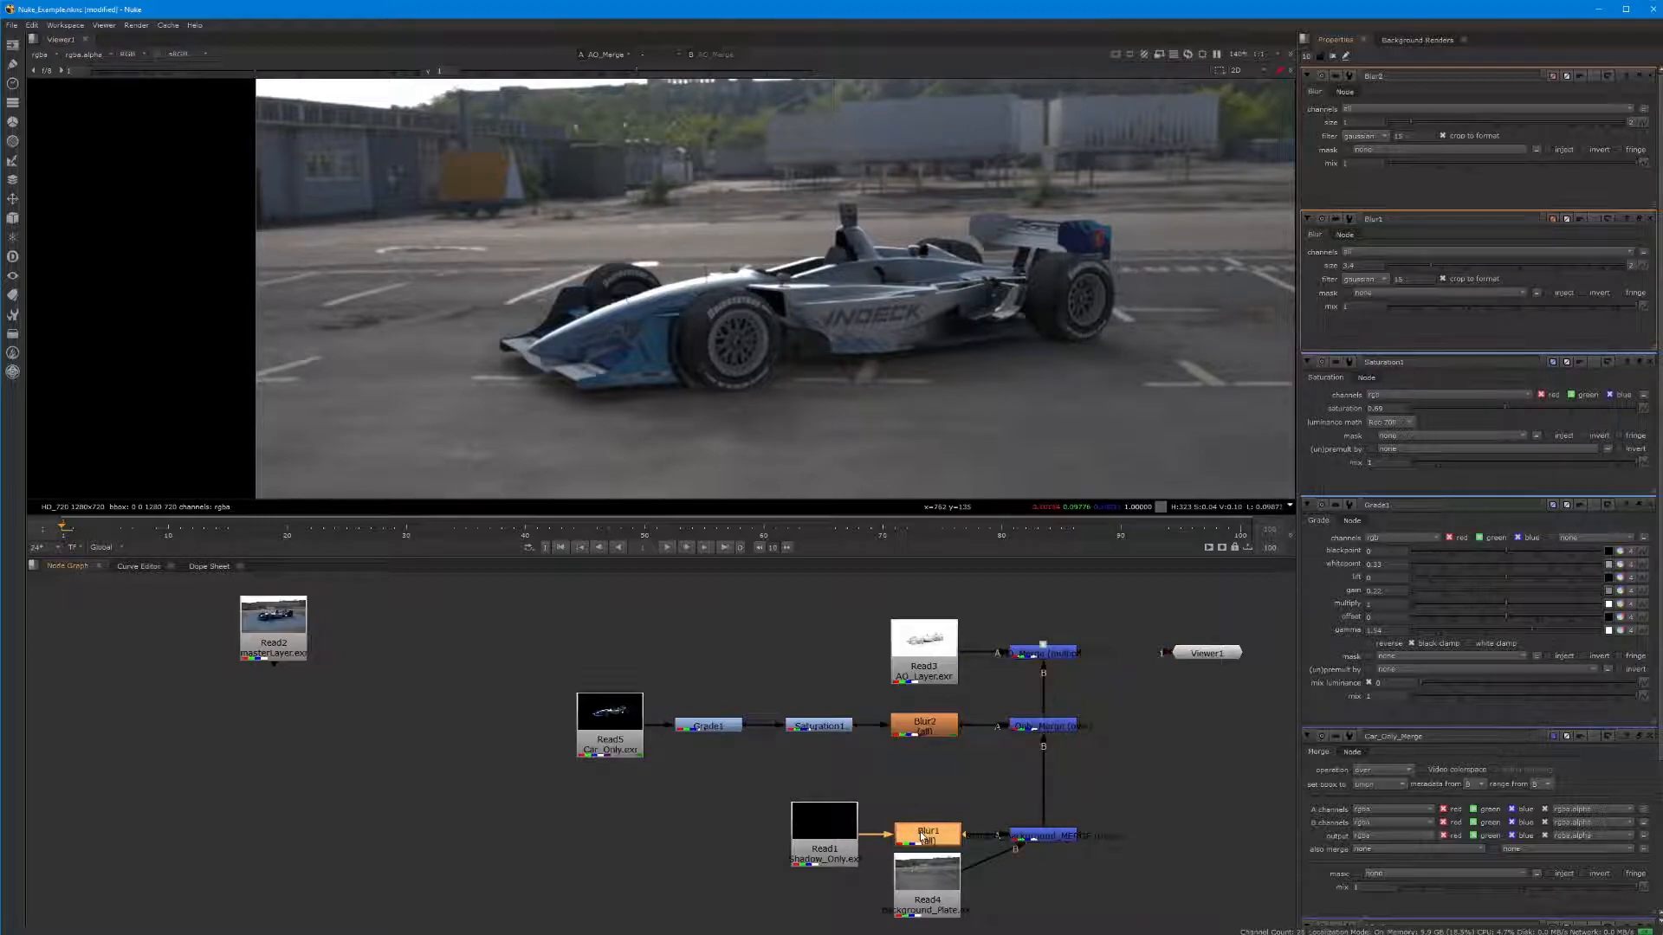
double_click(923, 837)
left_click_drag(1389, 76, 1348, 83)
type("Sha")
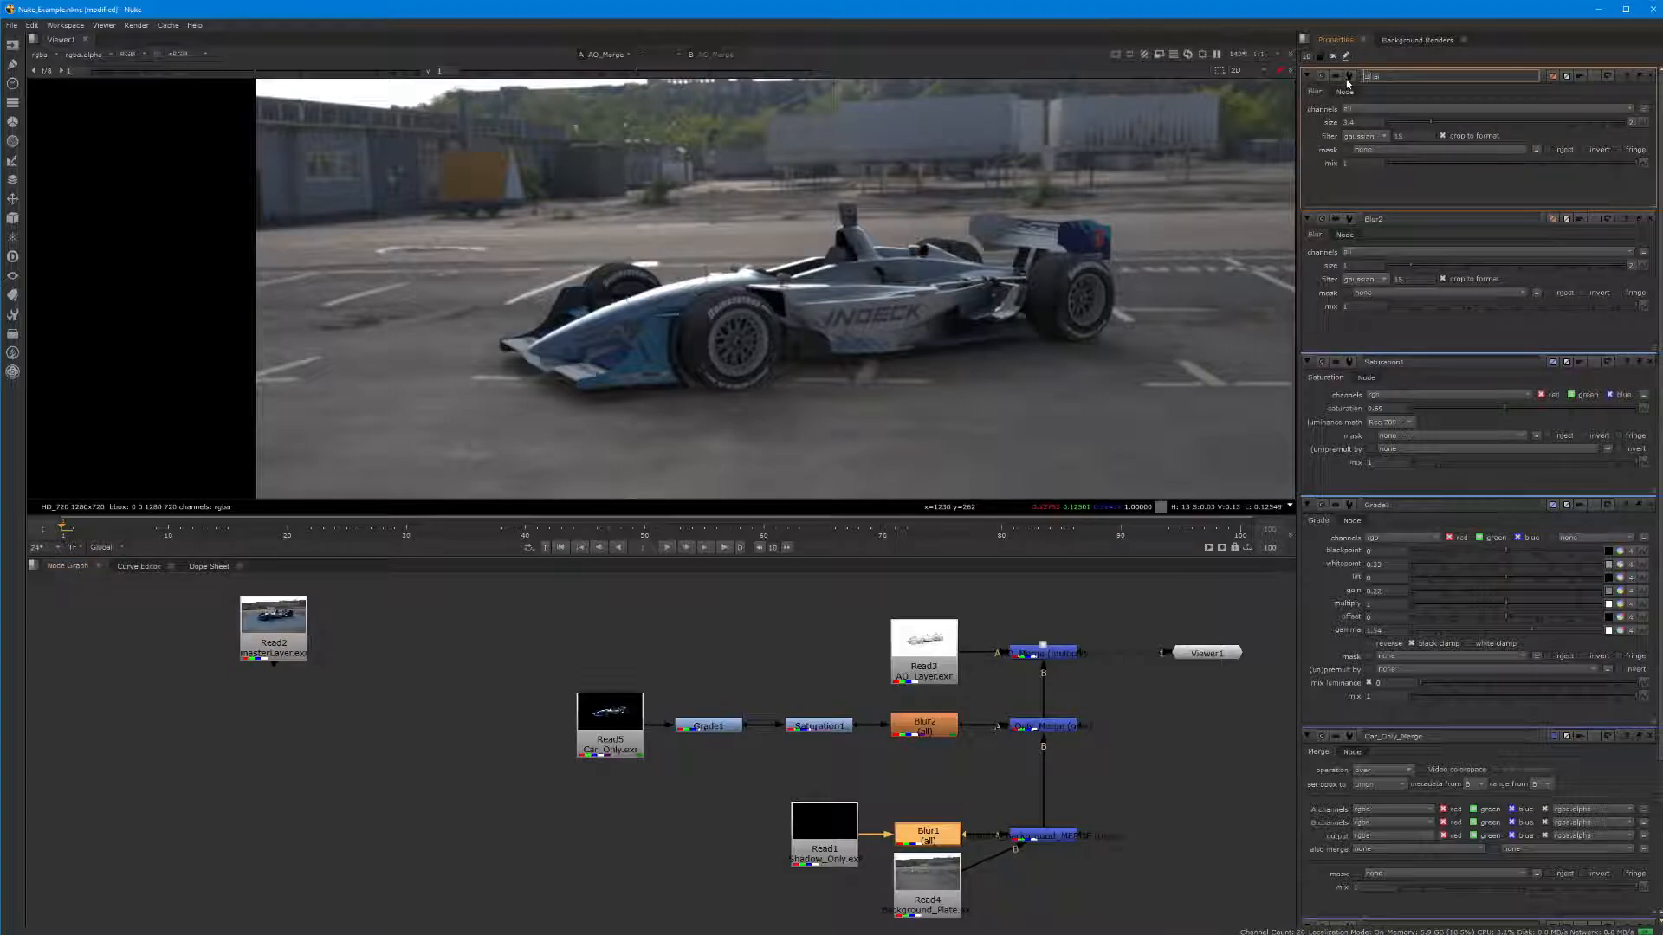
type("dow_BLUR")
key("Return")
Rename the Blur2 node on the car layer as Car_BLUR
double_click(927, 726)
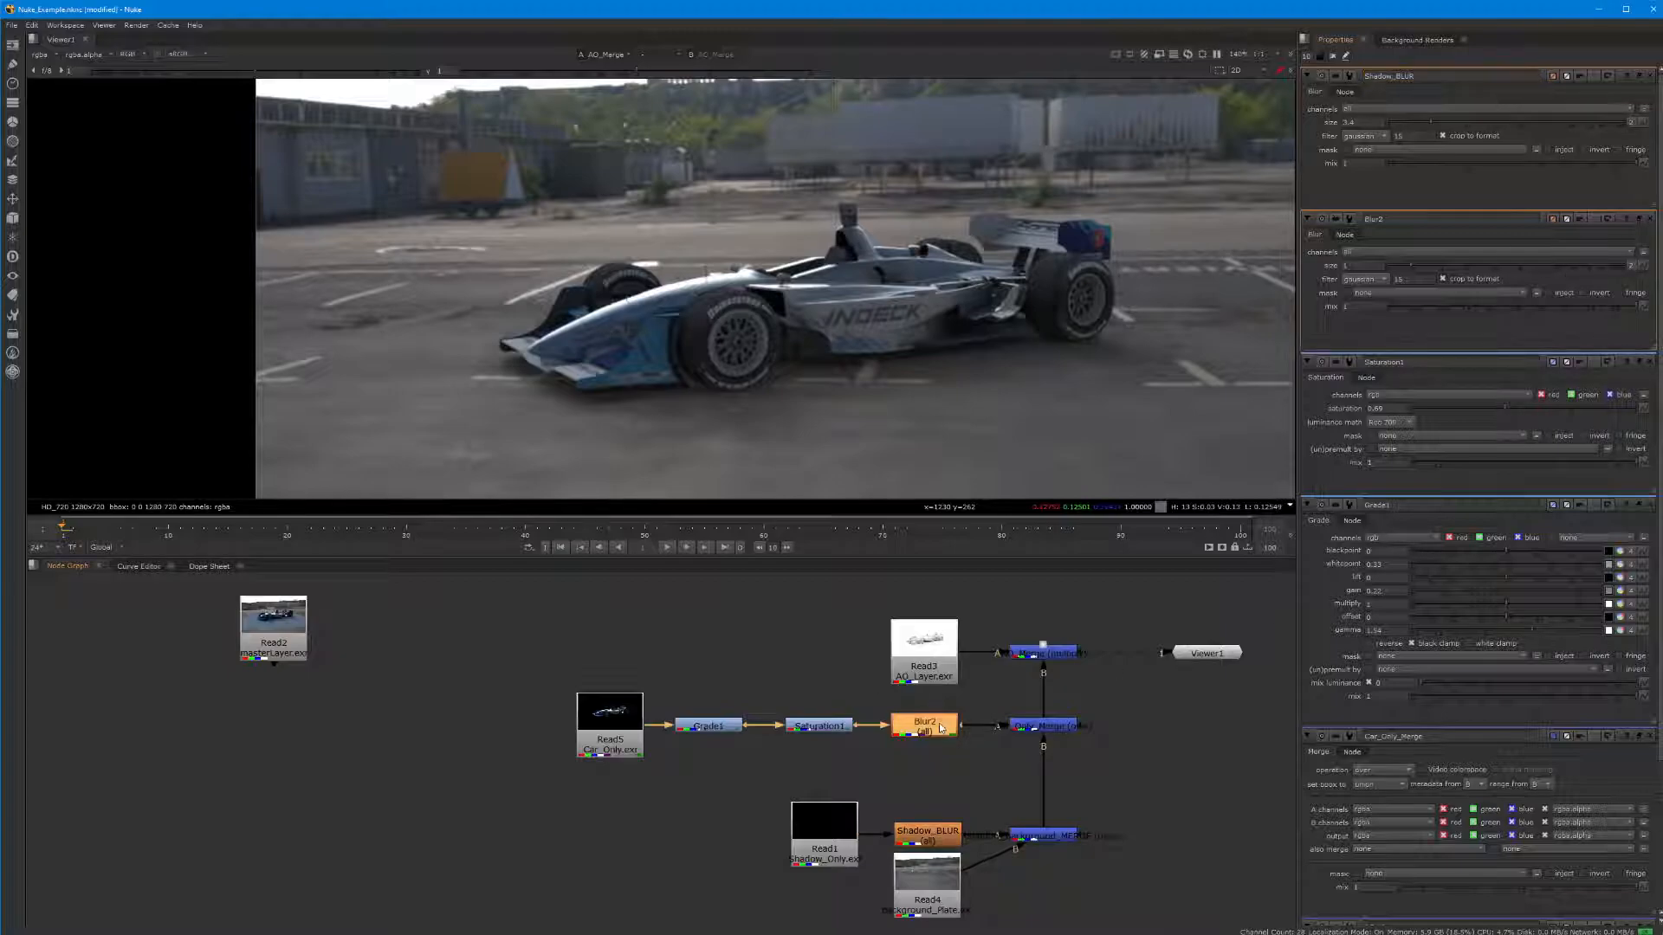
left_click_drag(1410, 77, 1293, 83)
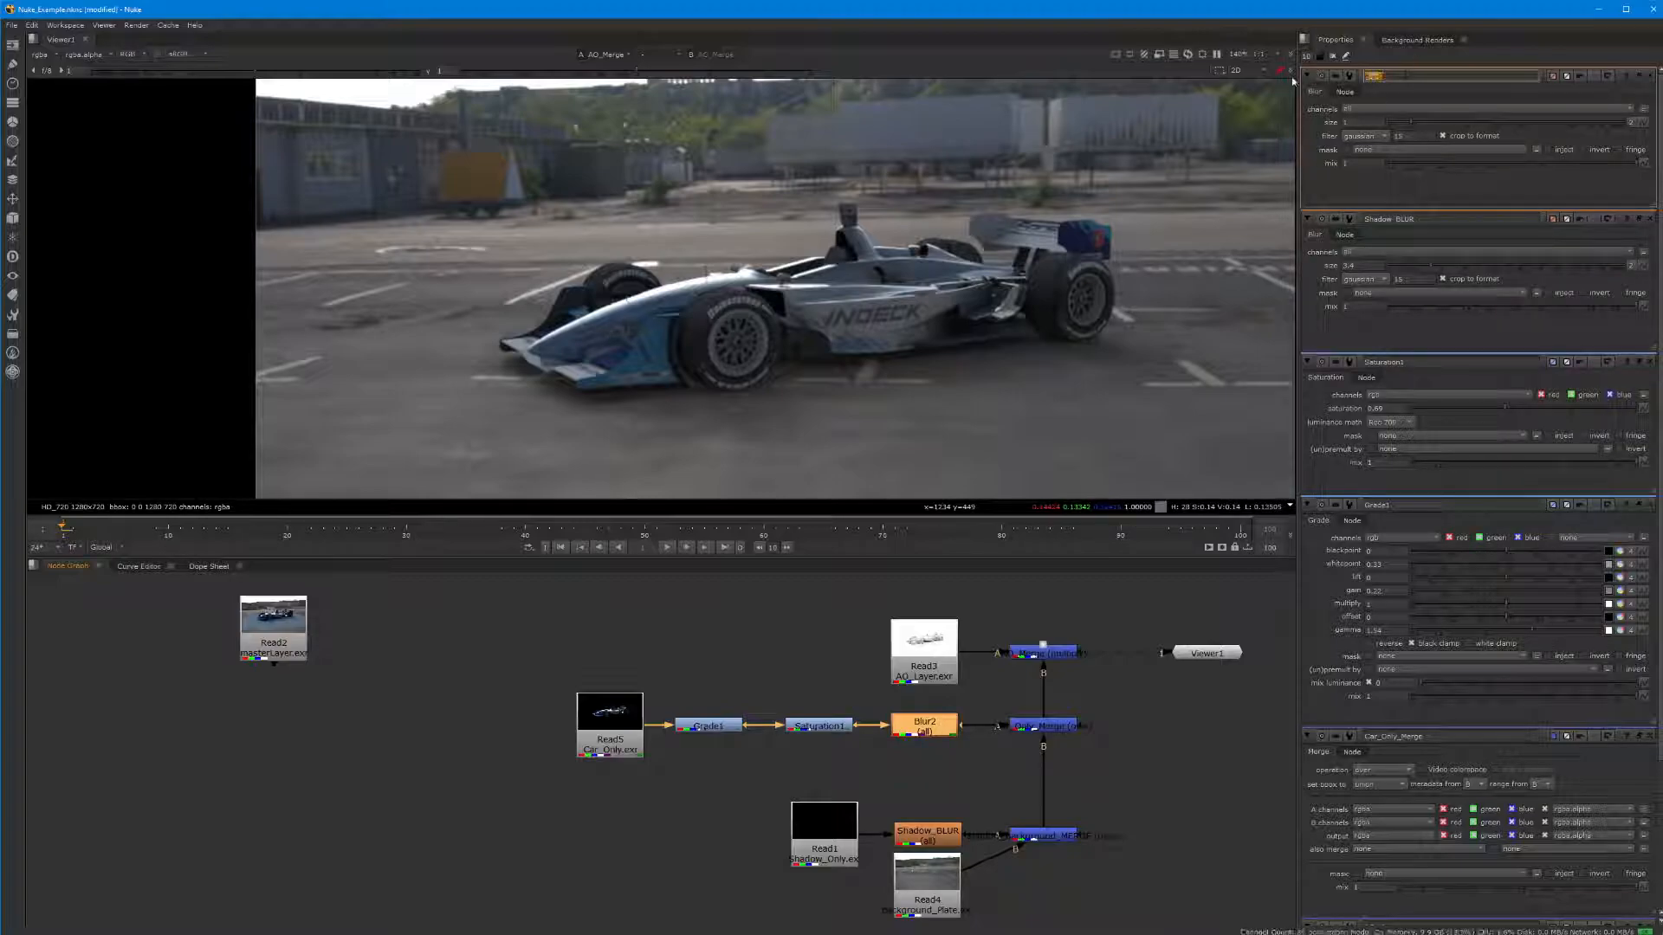
type("Car_BLUR")
key("Return")
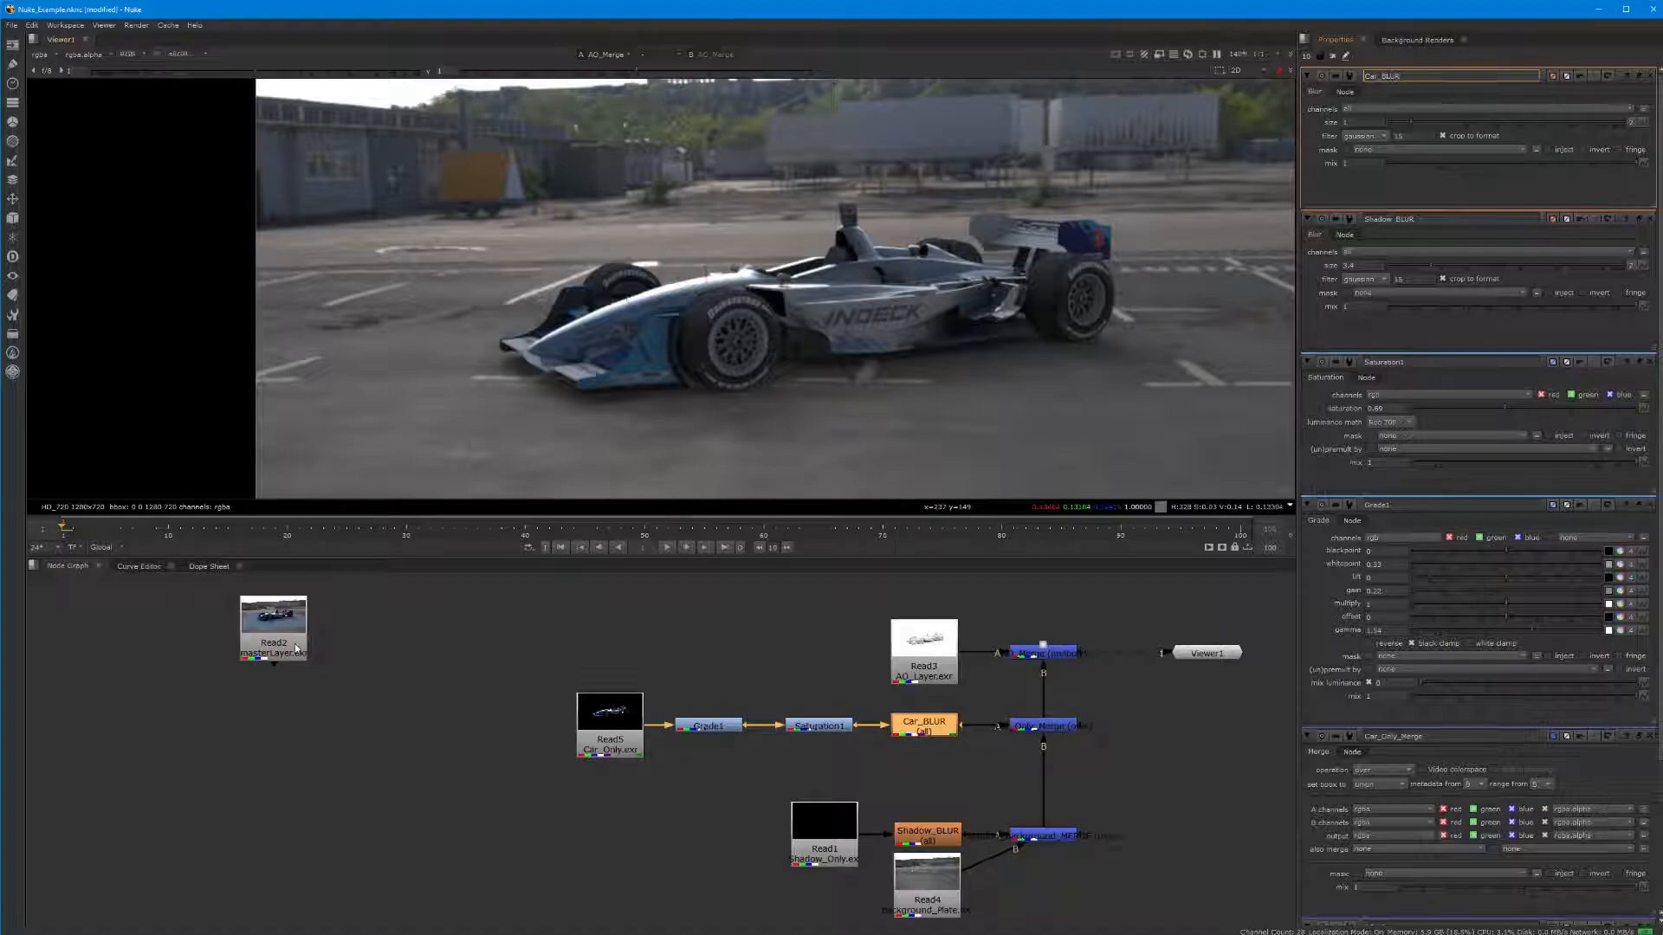
Rename the Grade1 node on the car layer as Car_Grade
left_click(715, 728)
double_click(714, 727)
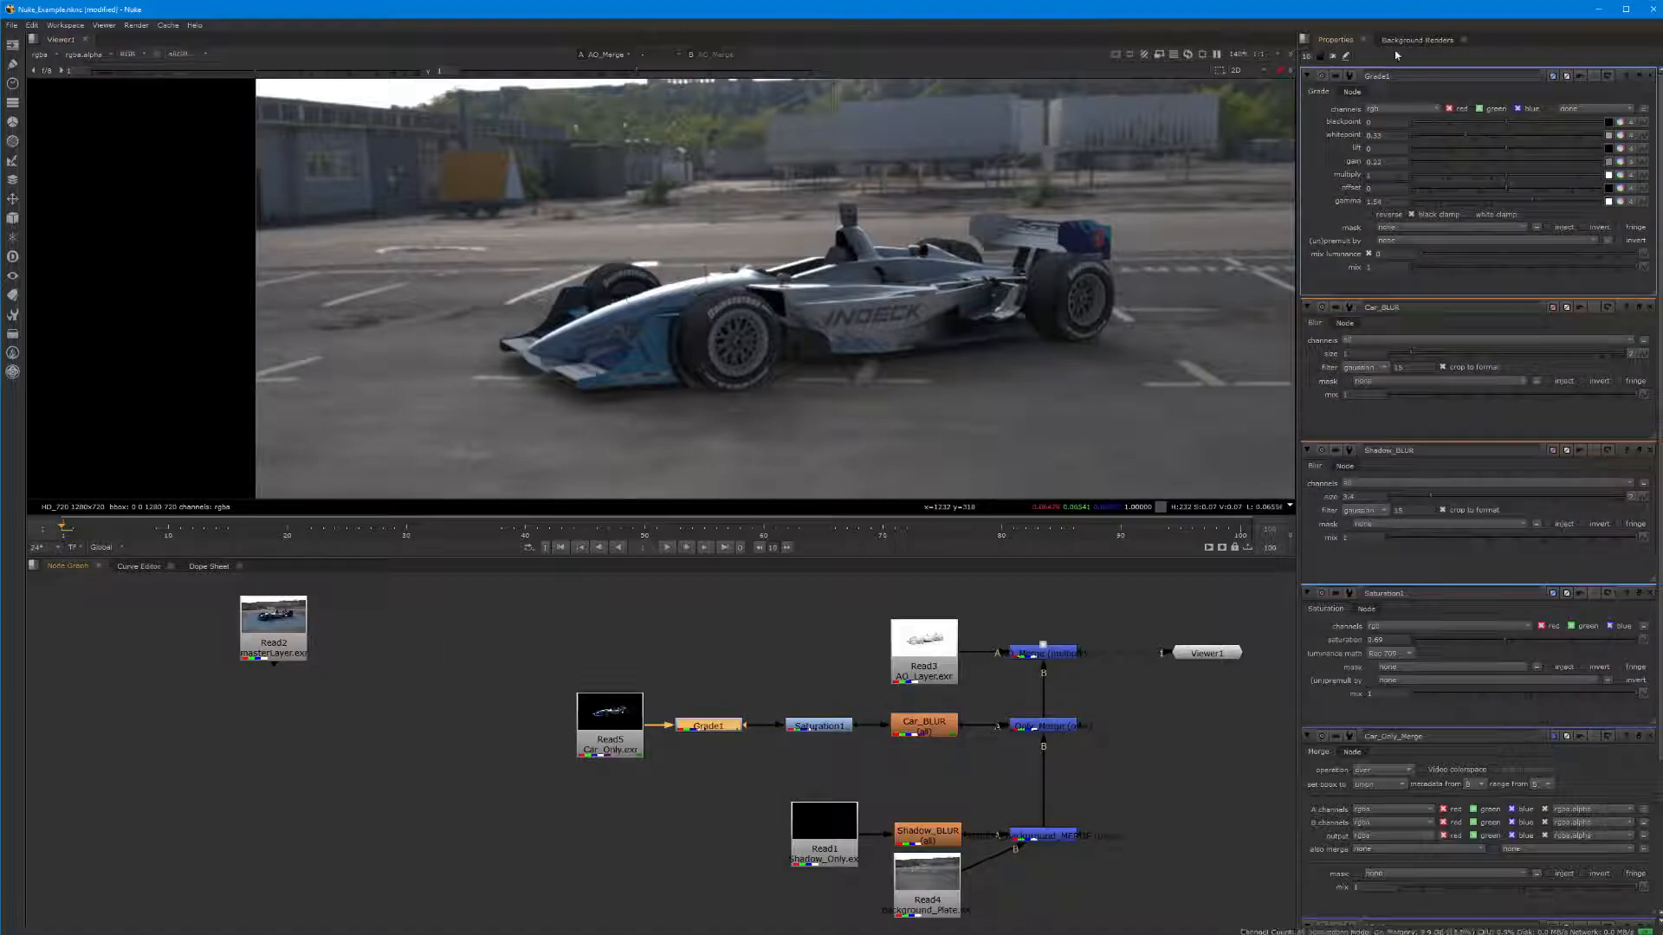
left_click(1365, 76)
type("Ca")
type("ar_")
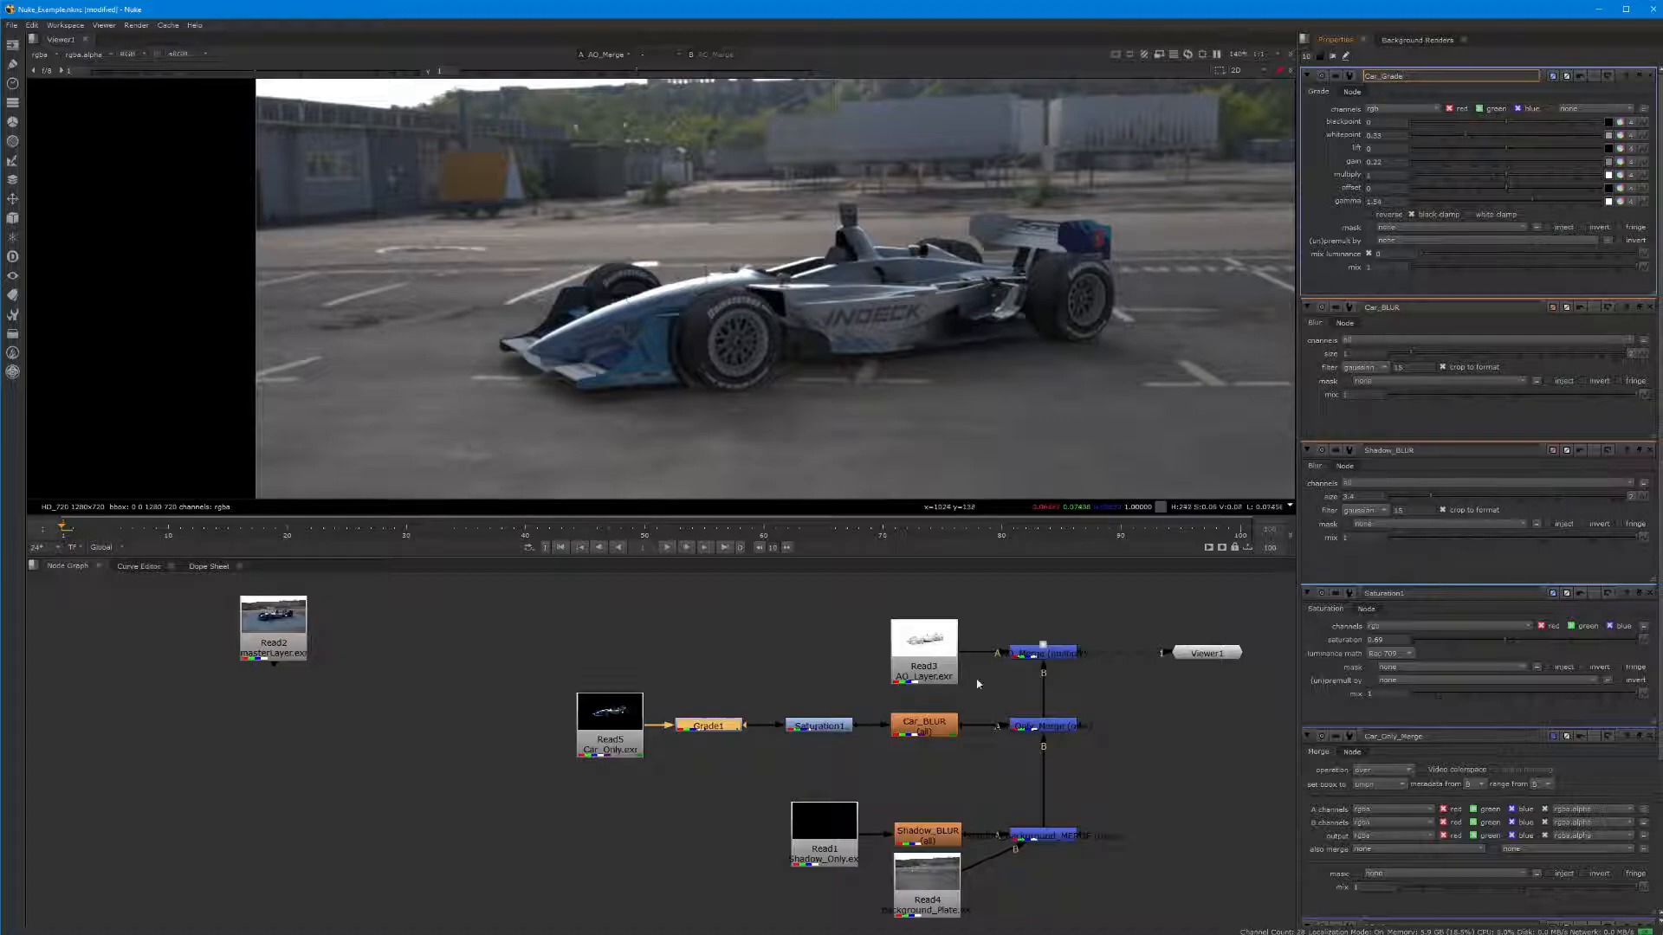
Rename the Saturation1 node on the car layer as Car_DeSaturation
left_click(826, 729)
double_click(825, 729)
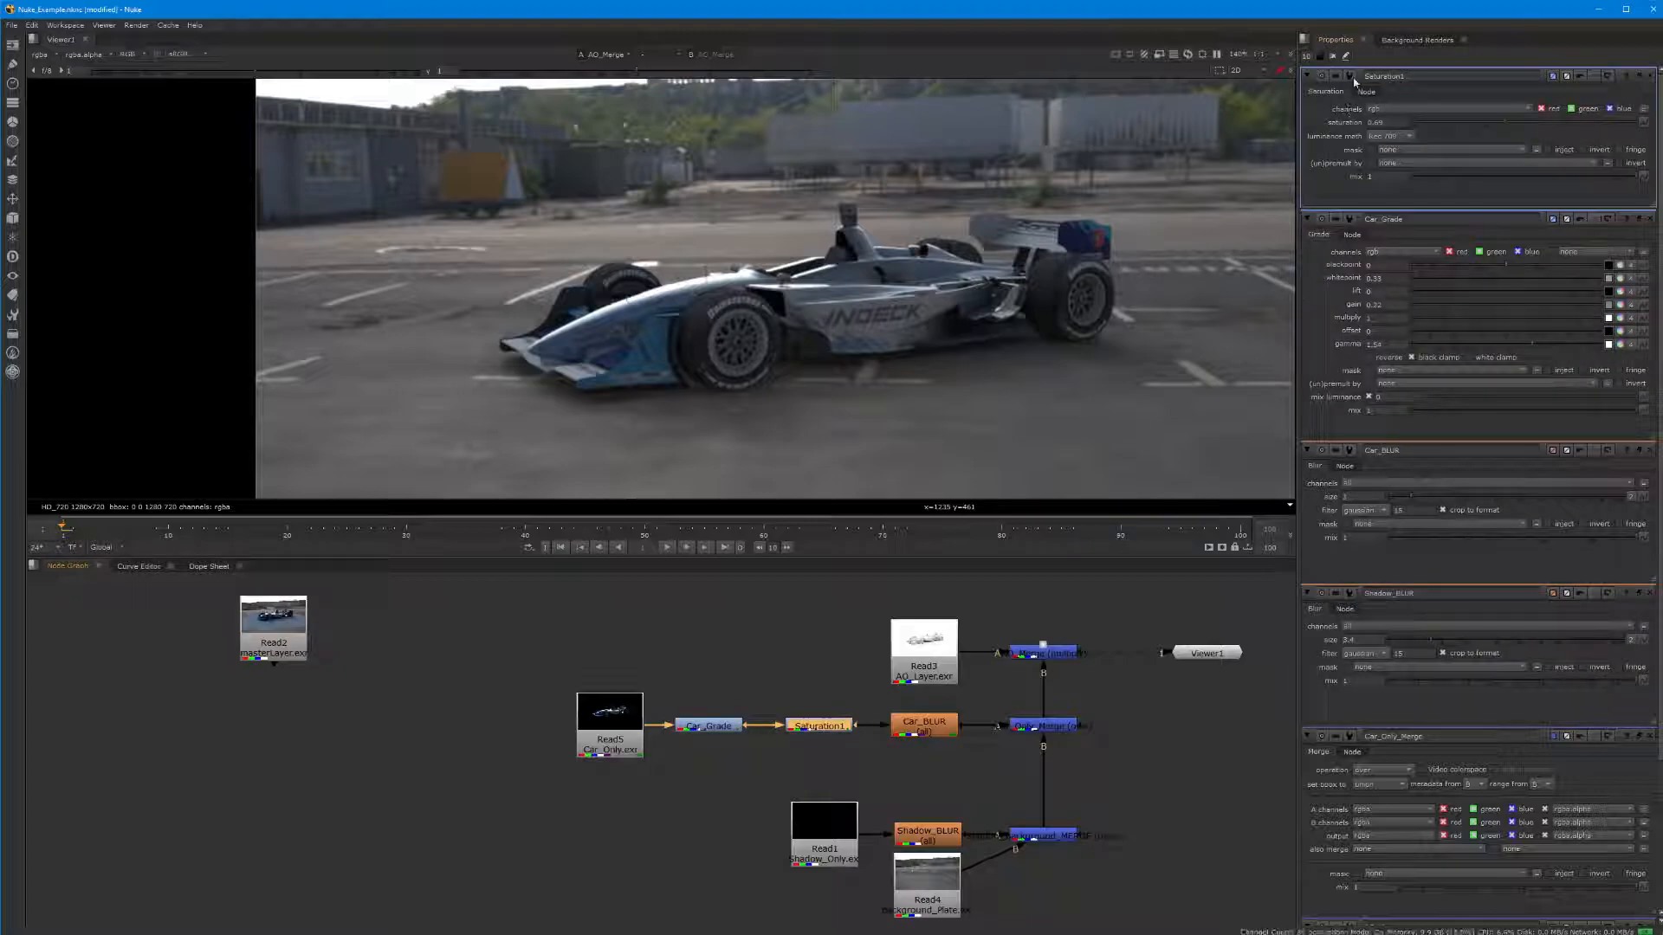
key("Home")
type("Car_")
type("Sat")
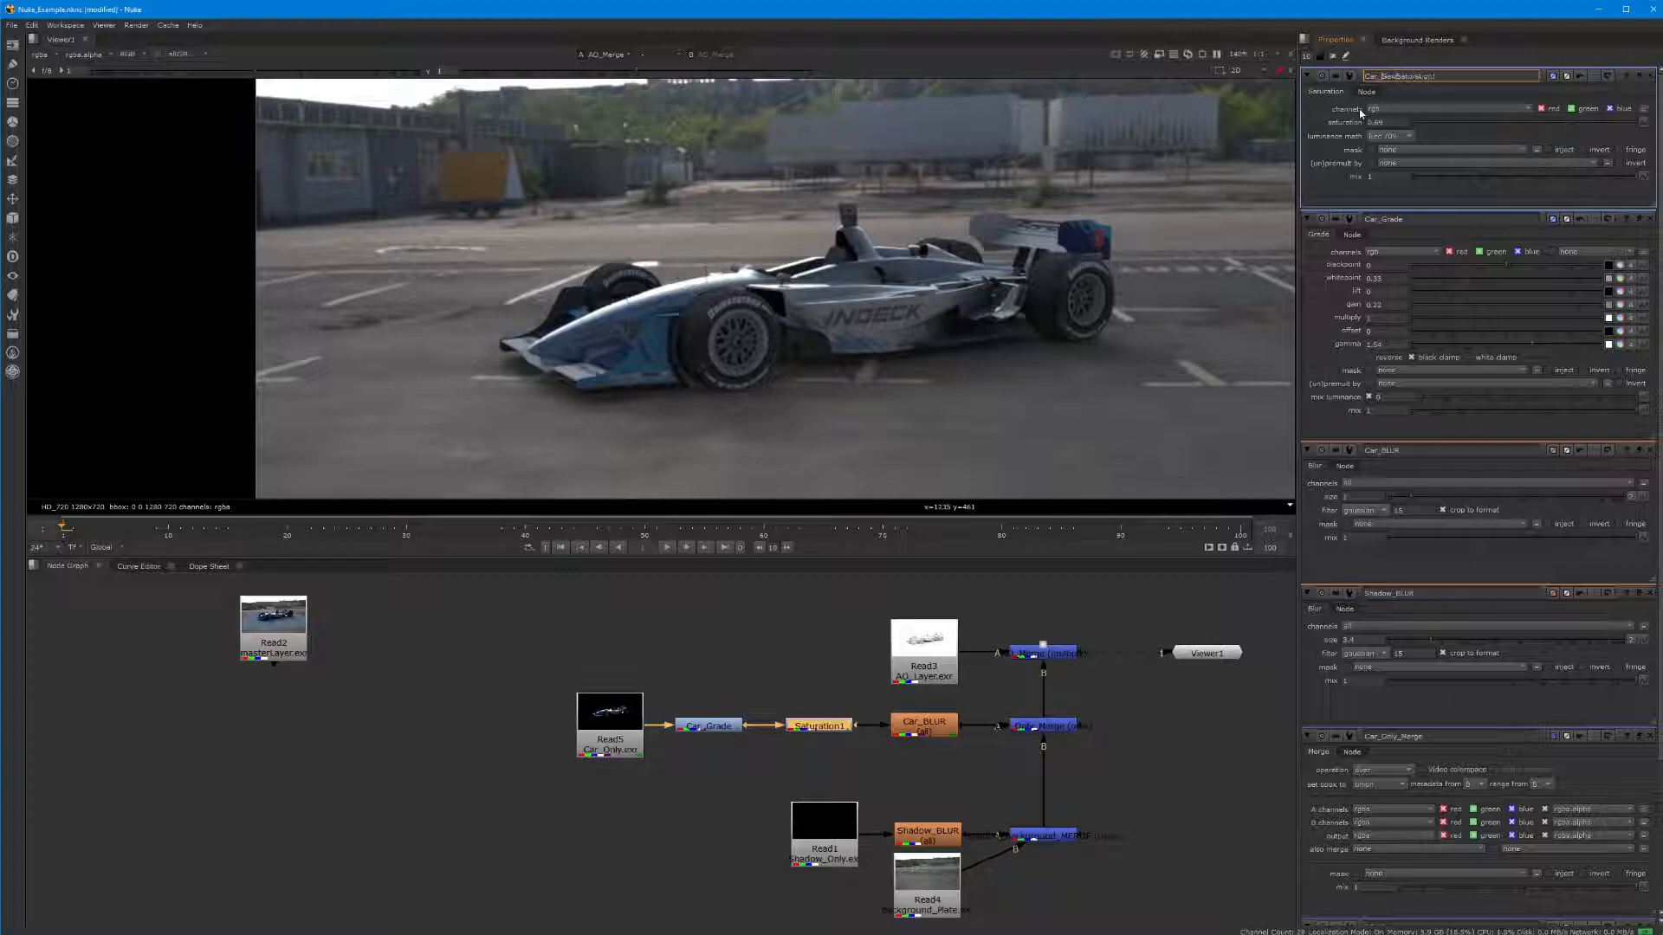
key("BackSpace")
key("BackSpace")
left_click(743, 596)
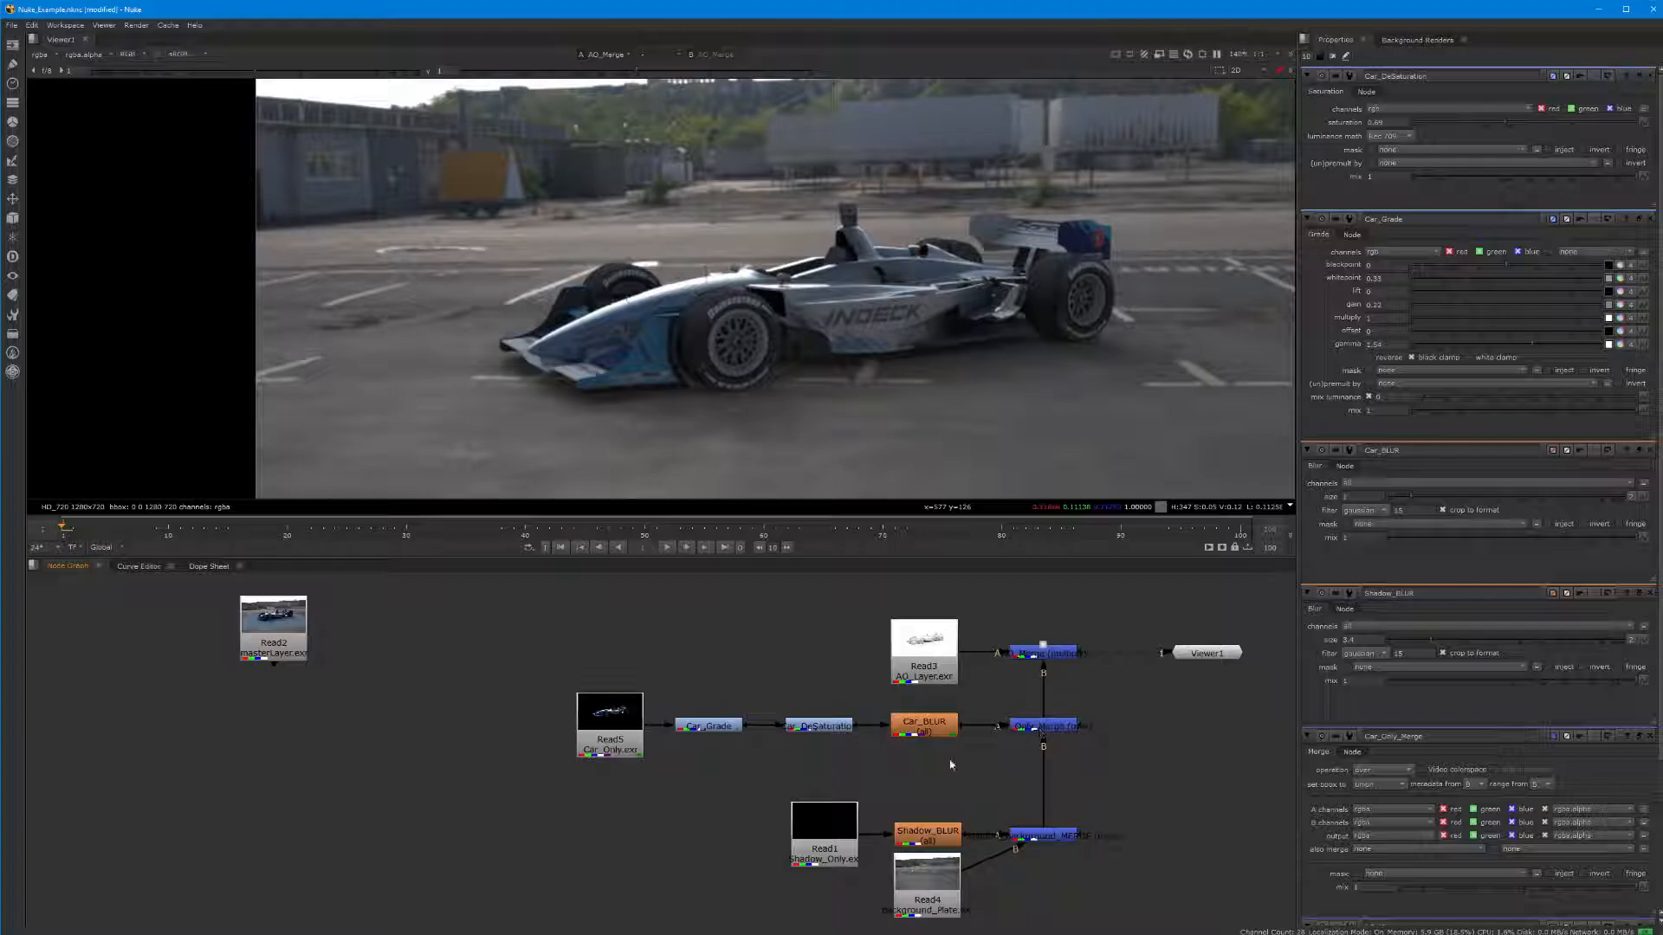
Review the node graph by going through the car layer's grade, desaturation and blur nodes, the AO layer and the three merge nodes
left_click(715, 730)
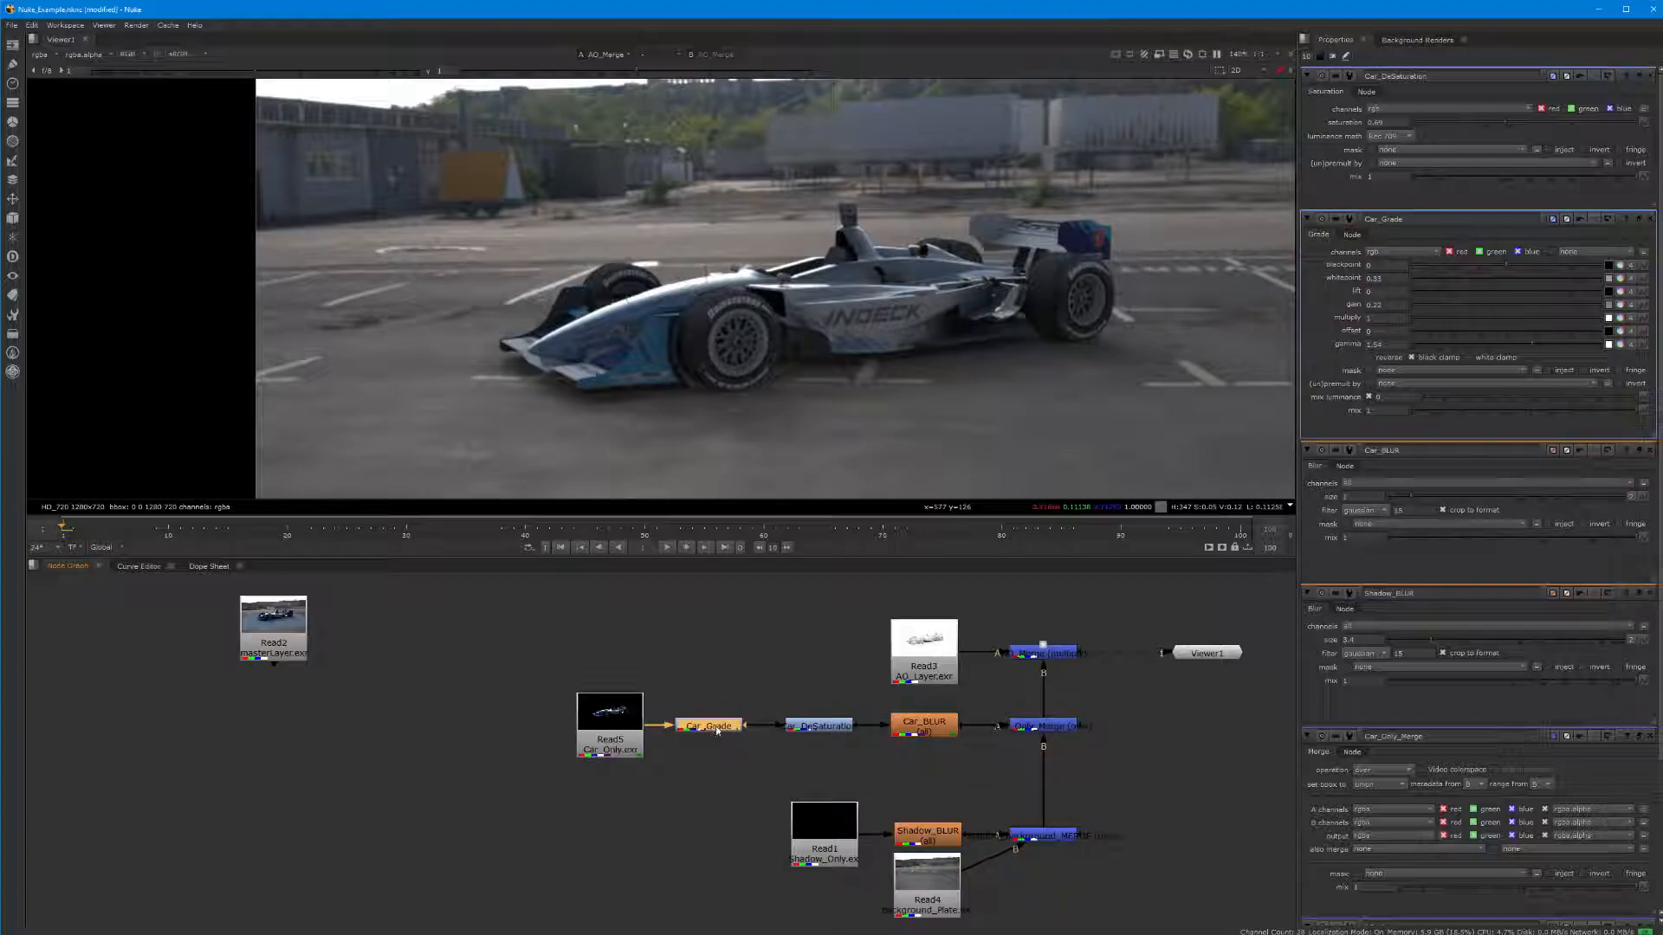
left_click(833, 726)
left_click(911, 726)
left_click(941, 664)
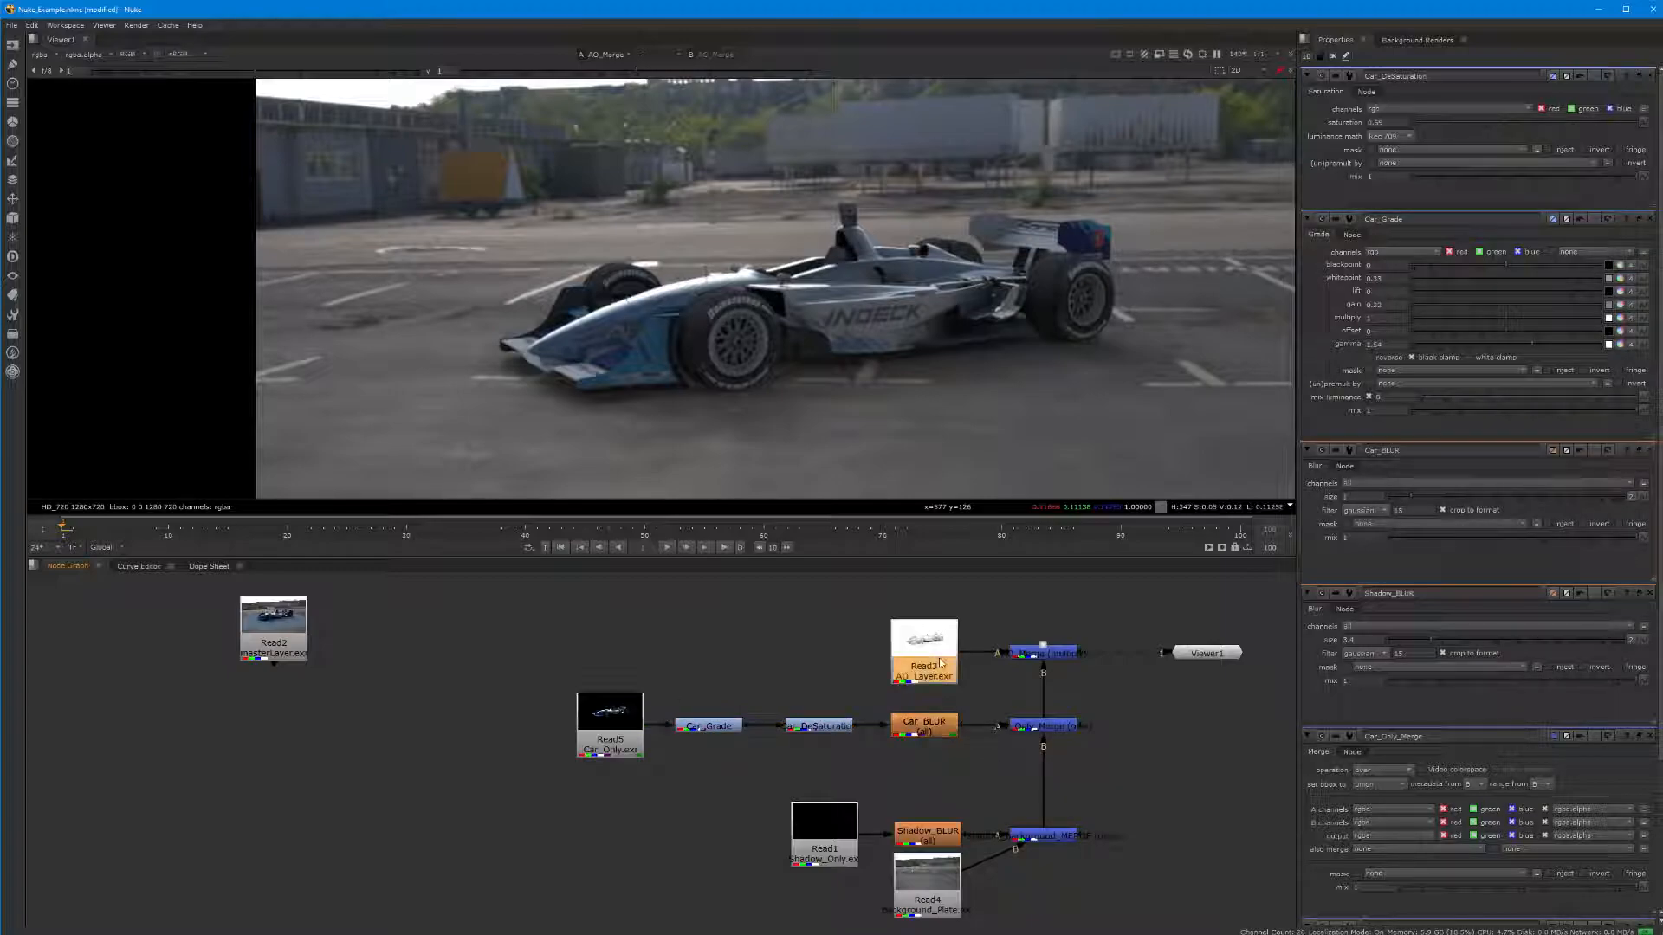
left_click(1074, 655)
left_click(1052, 726)
left_click(1043, 836)
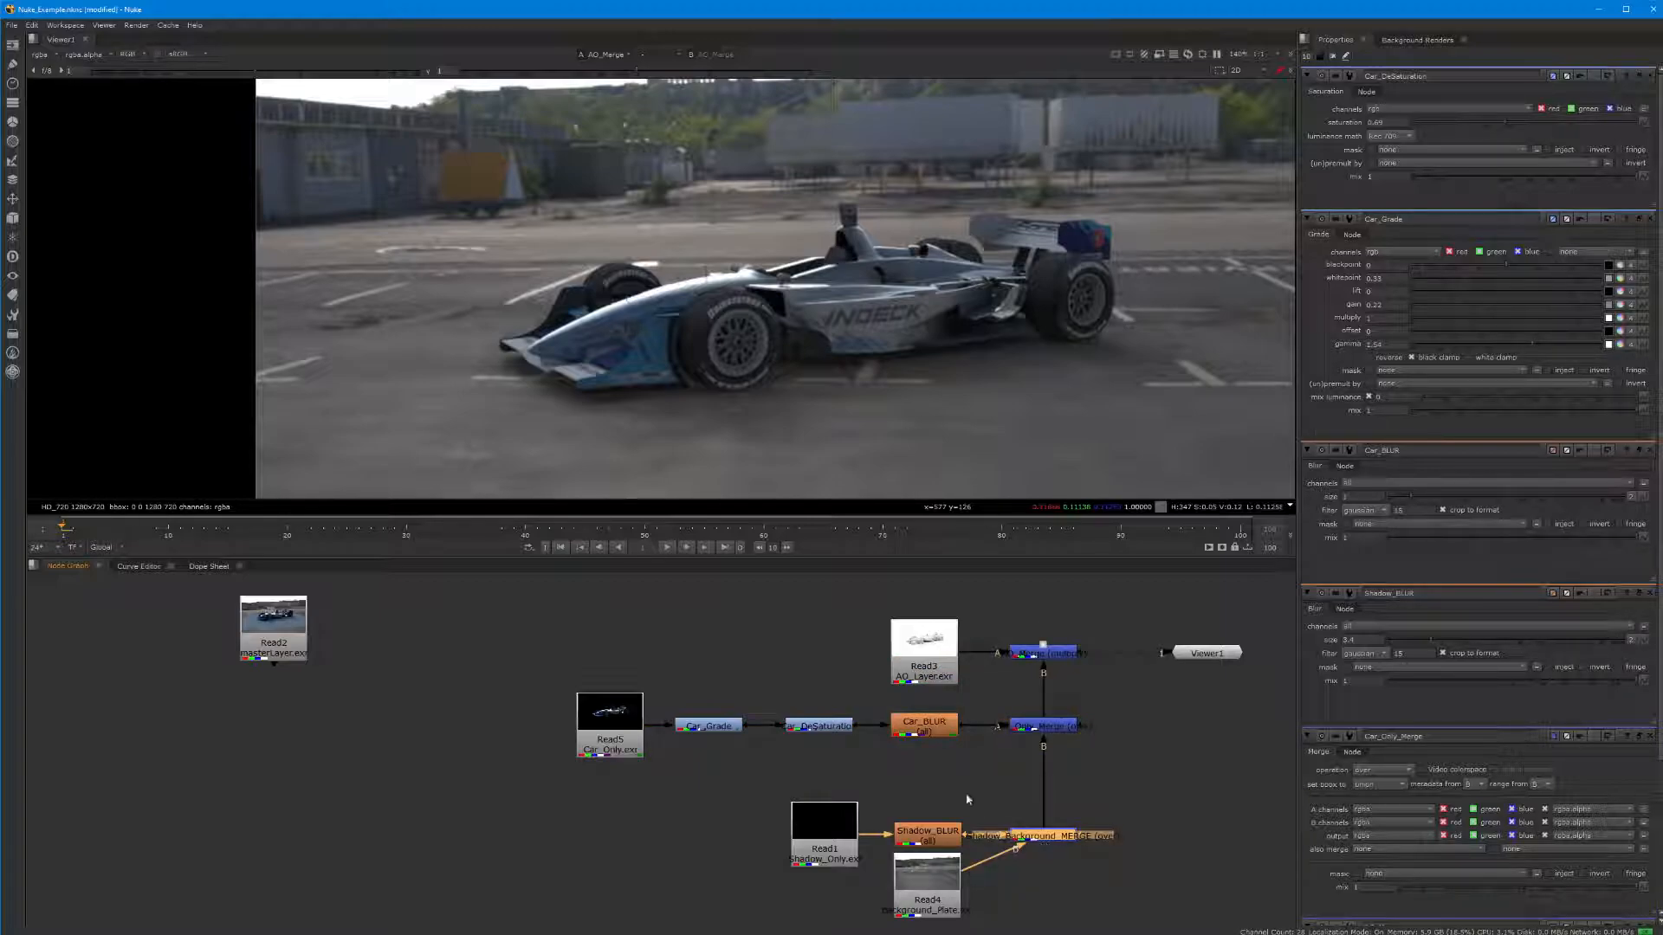
left_click(937, 734)
left_click(840, 726)
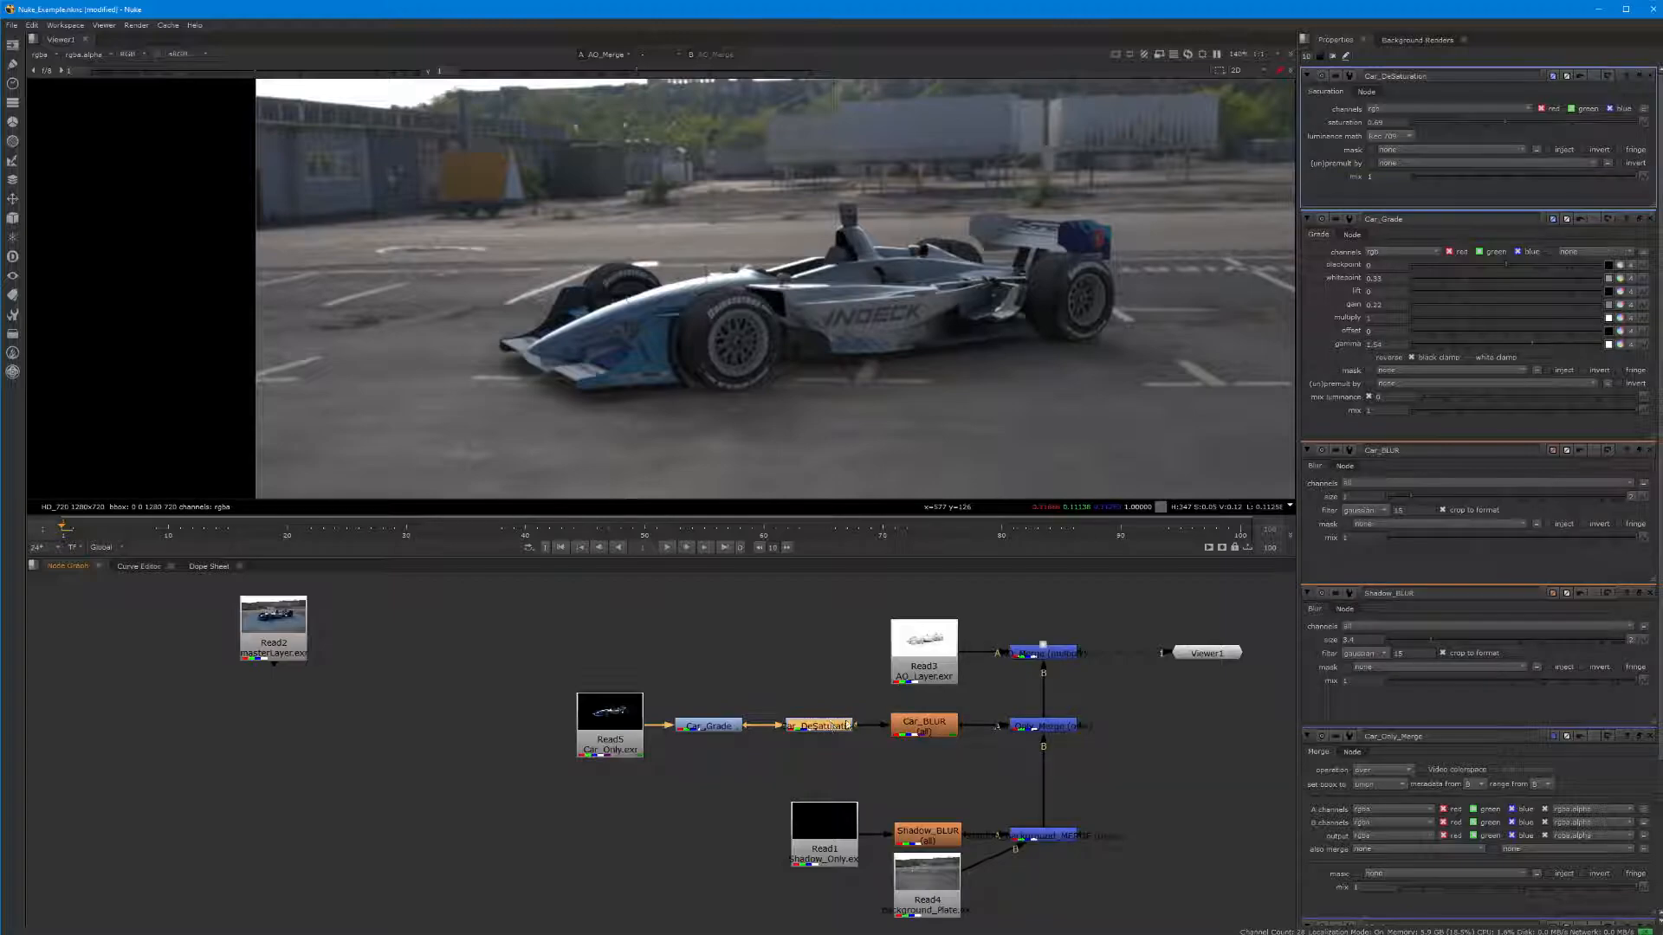
left_click(1042, 652)
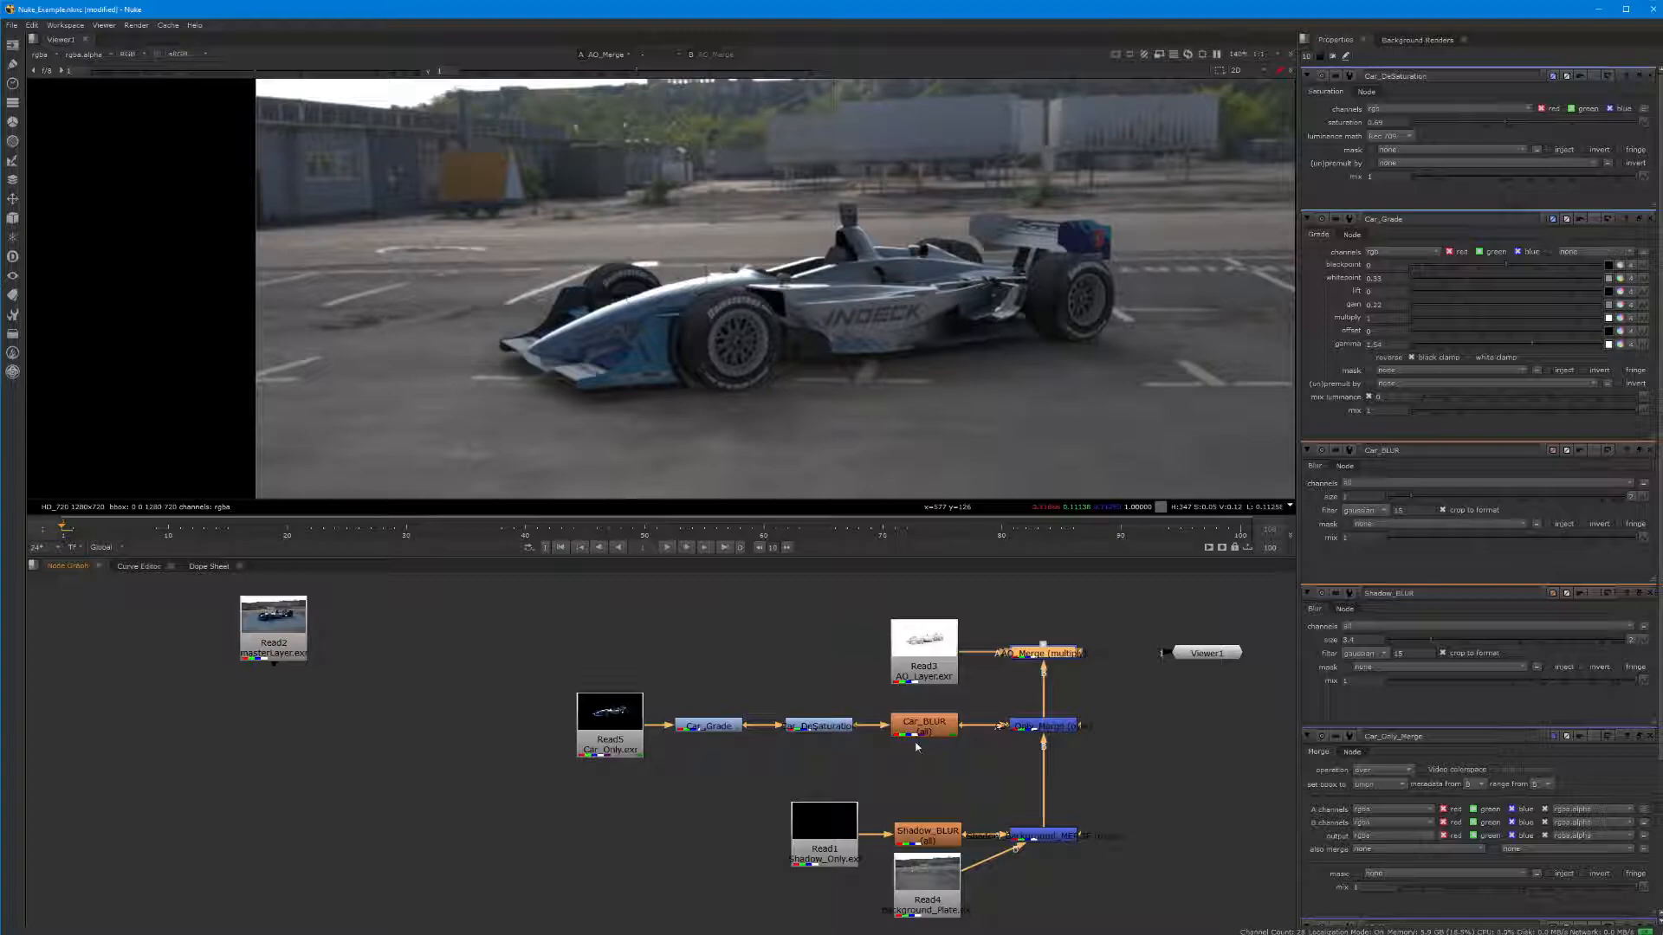
Try a drastically larger size on Car_BLUR and inspect the exaggerated blur on the car up close
left_click(941, 735)
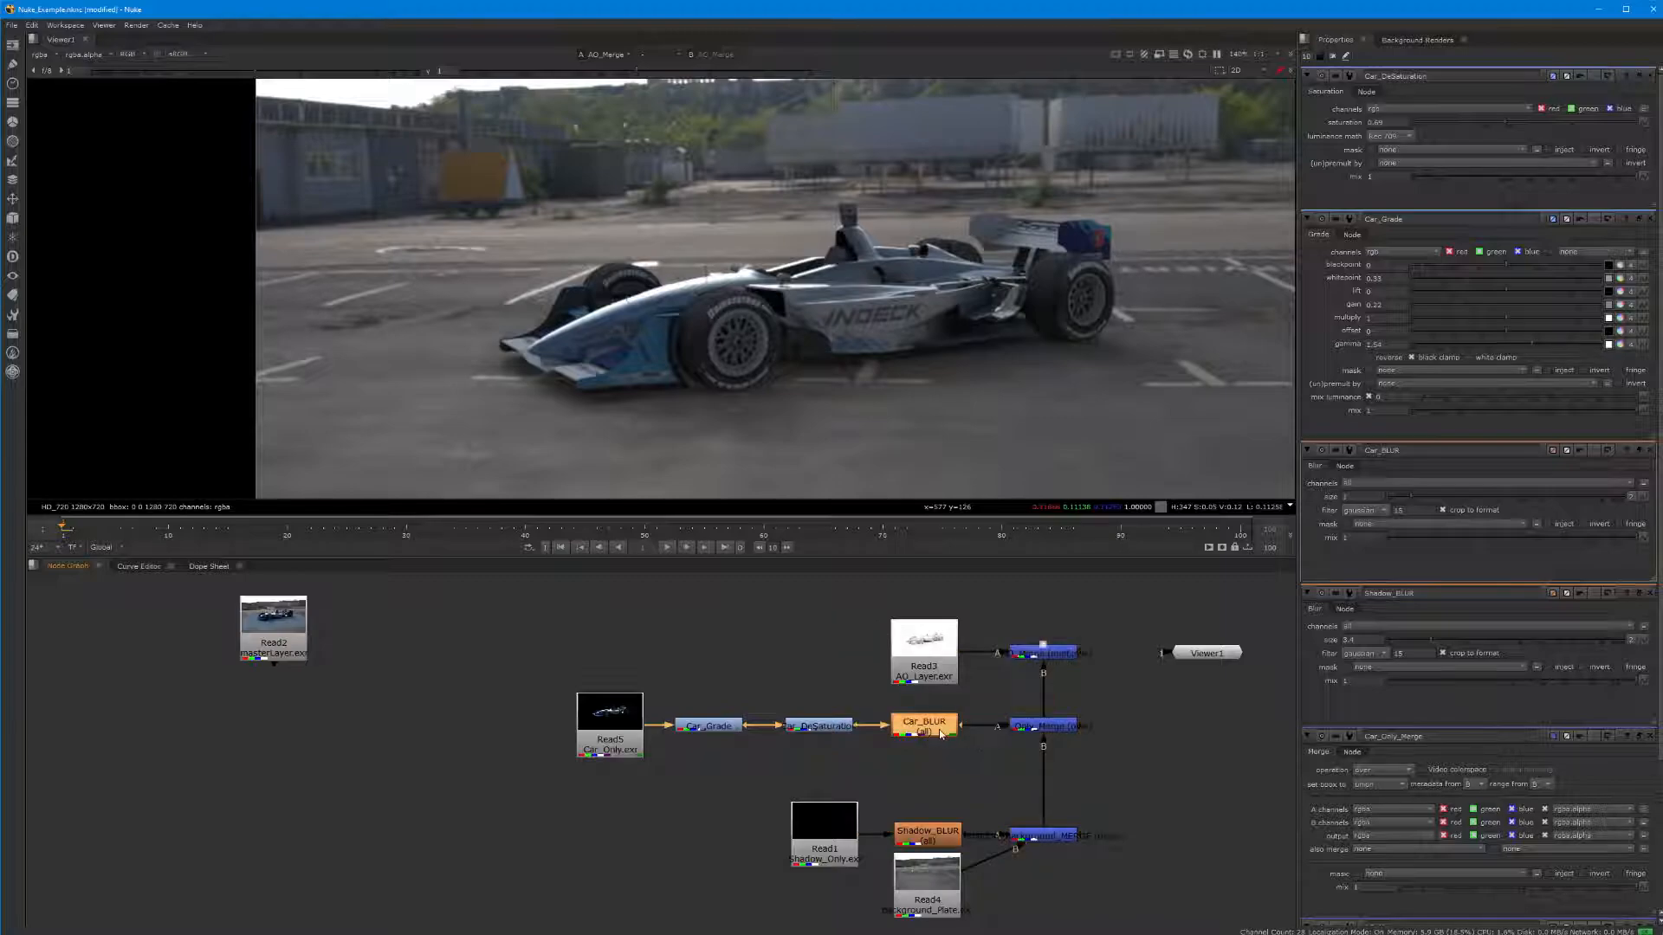
double_click(941, 735)
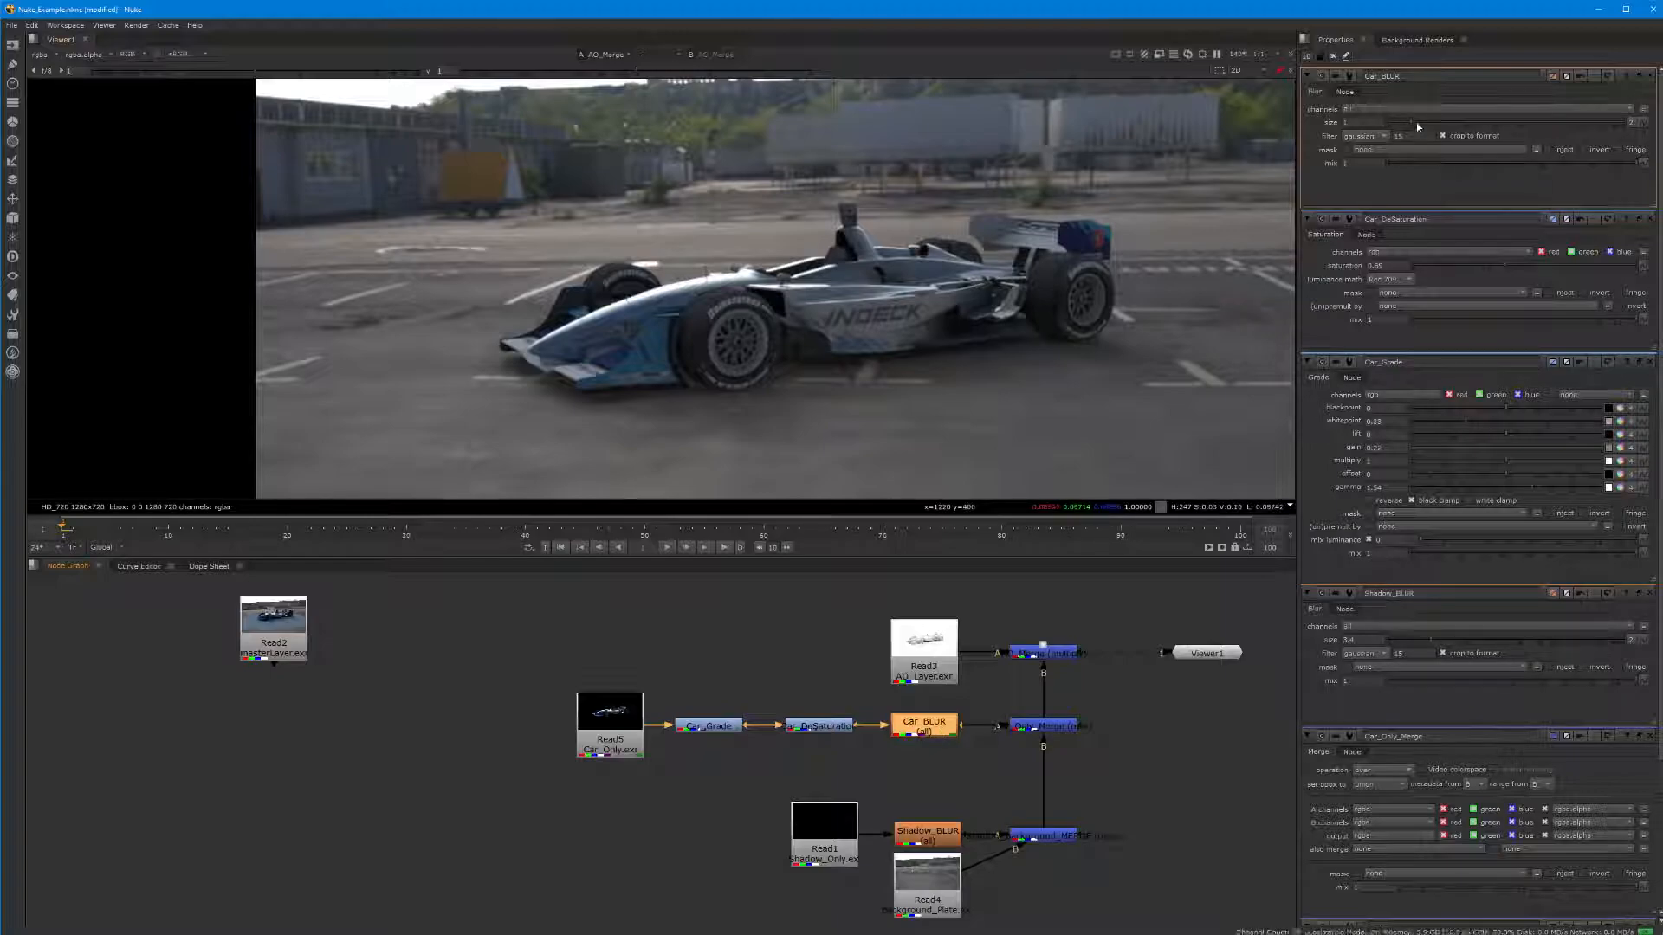
left_click_drag(1410, 125, 1479, 123)
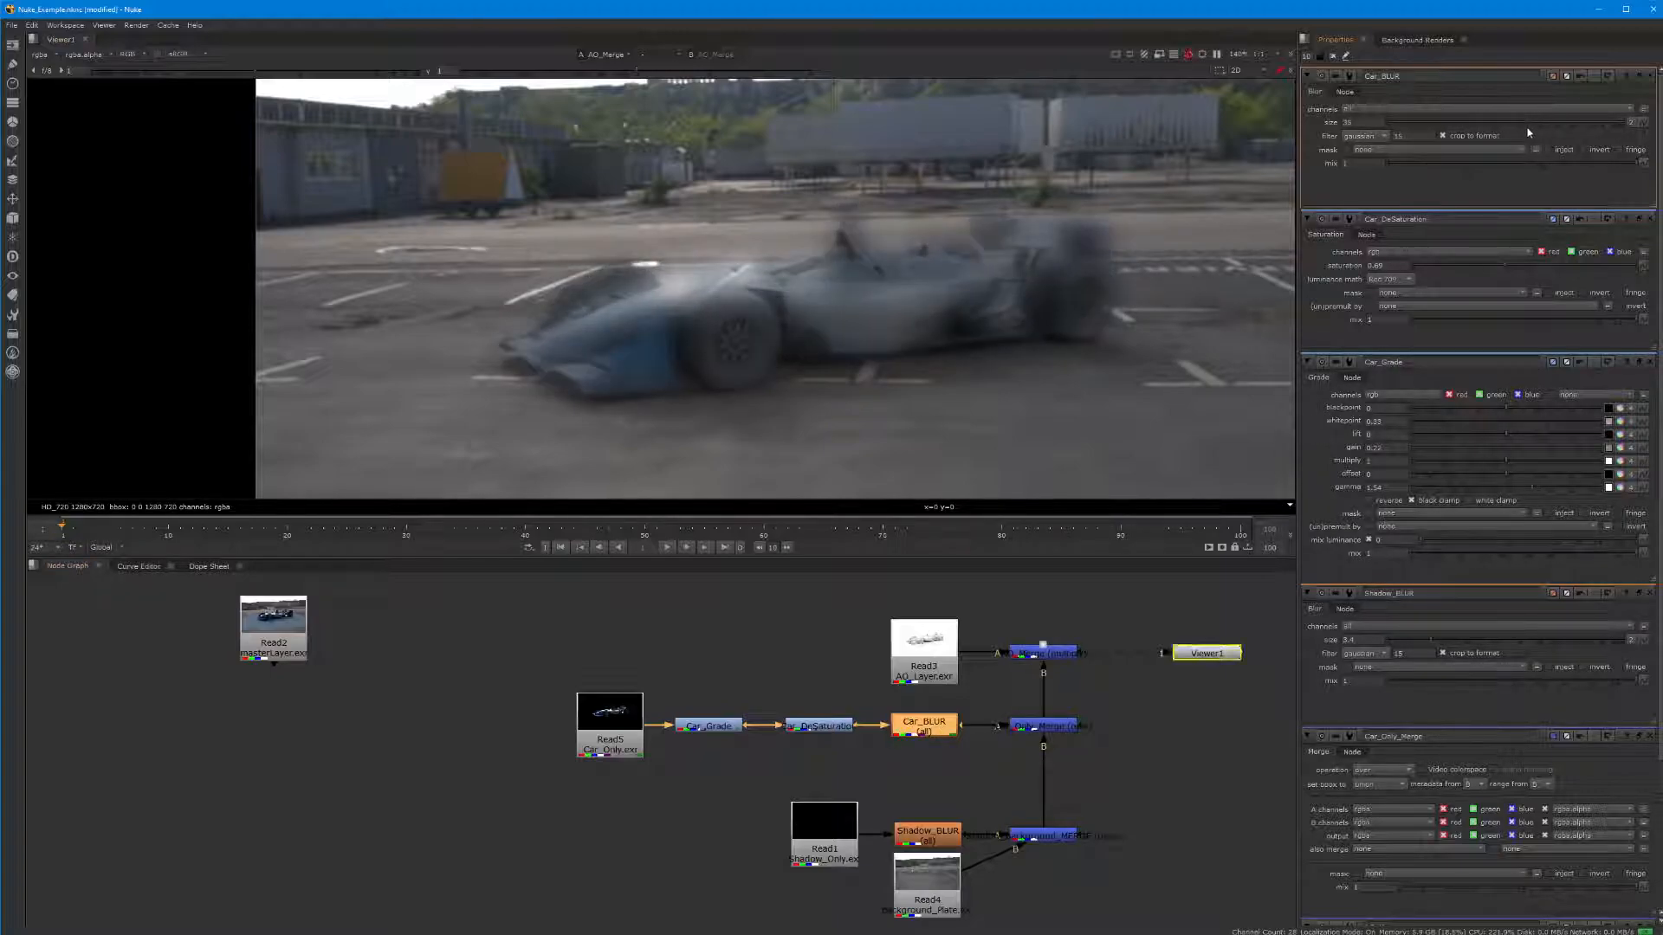
scroll(674, 379, "up", 2)
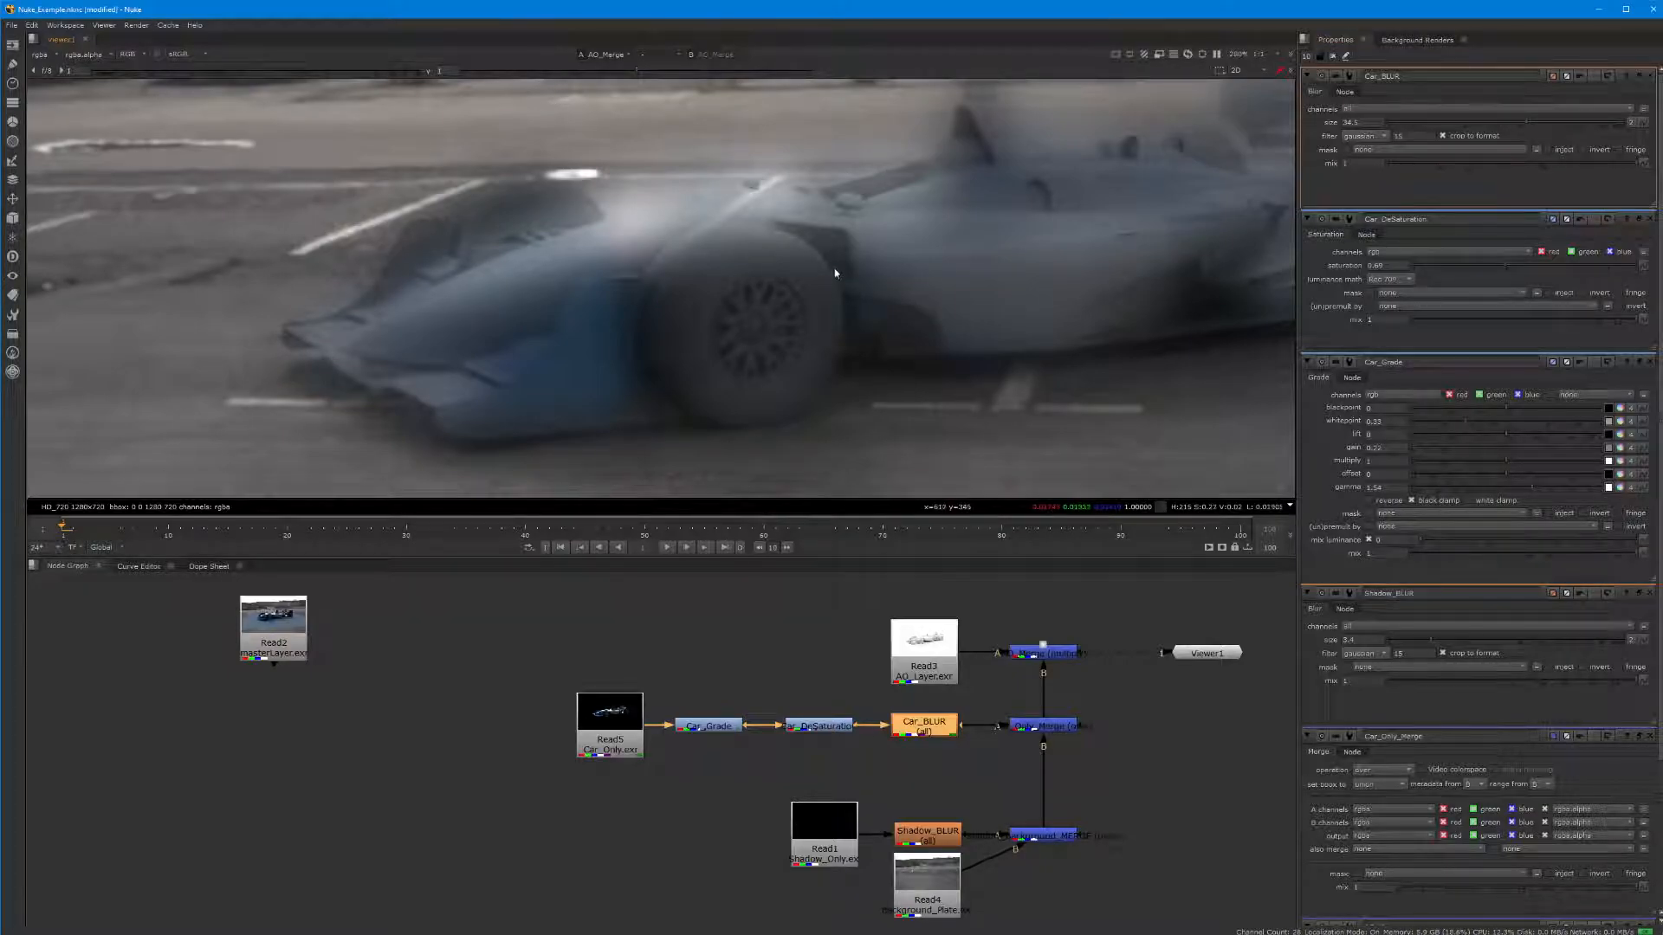
Switch the viewer back and forth between the 3D and 2D views, and check its list of view modes
key("Tab")
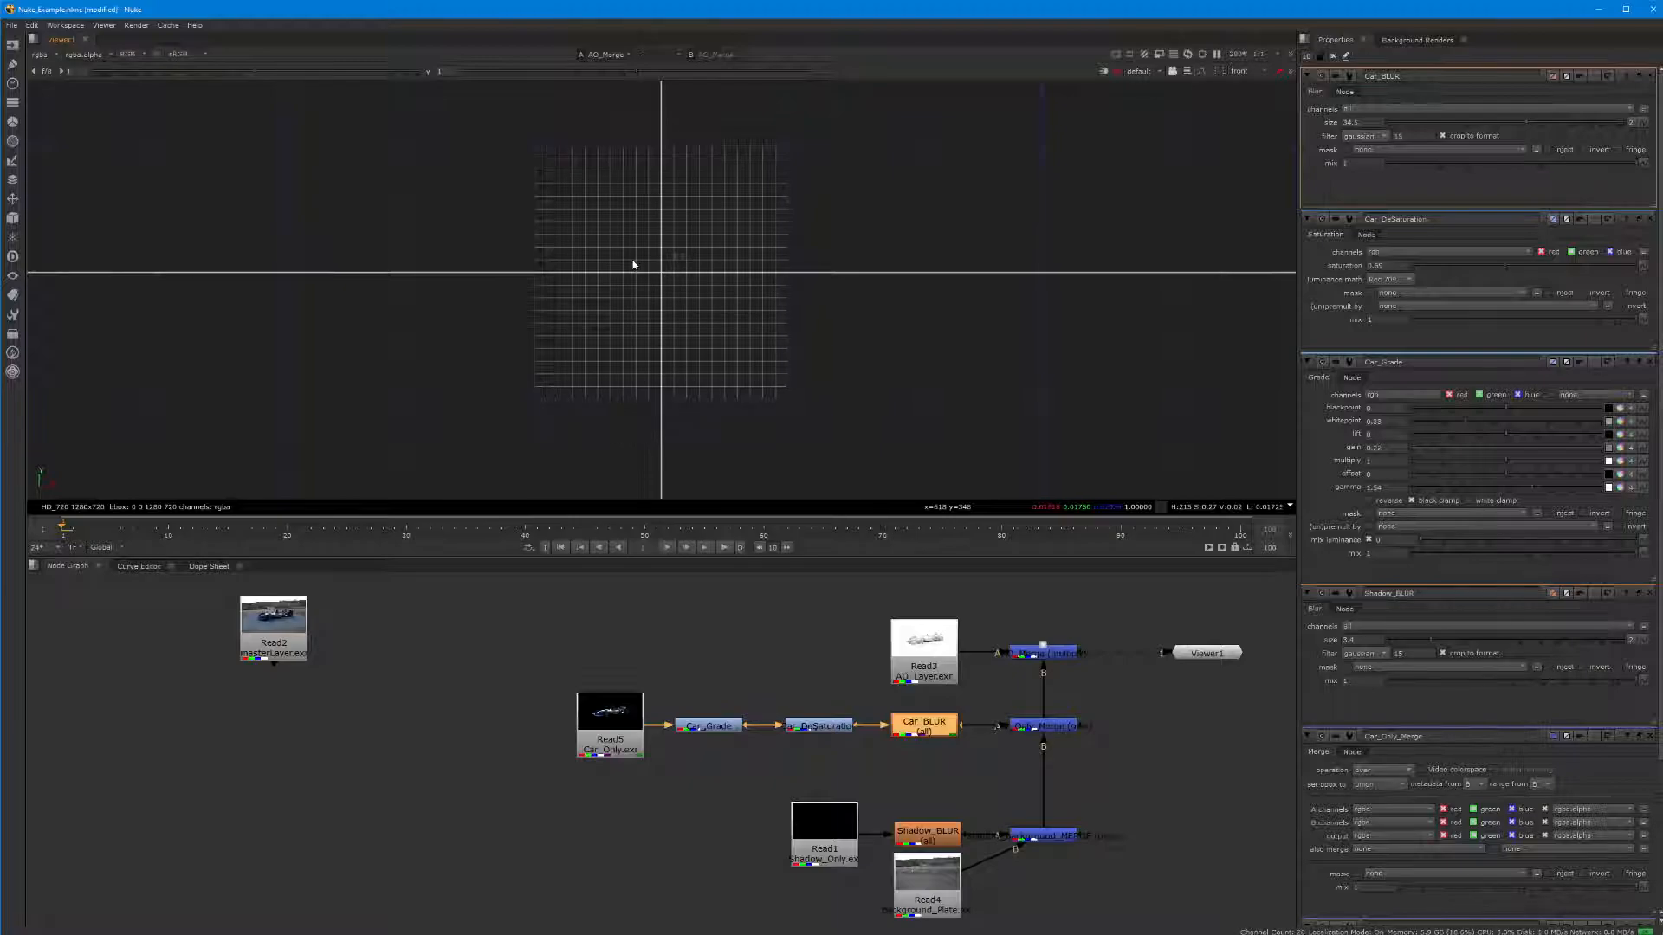
key("Tab")
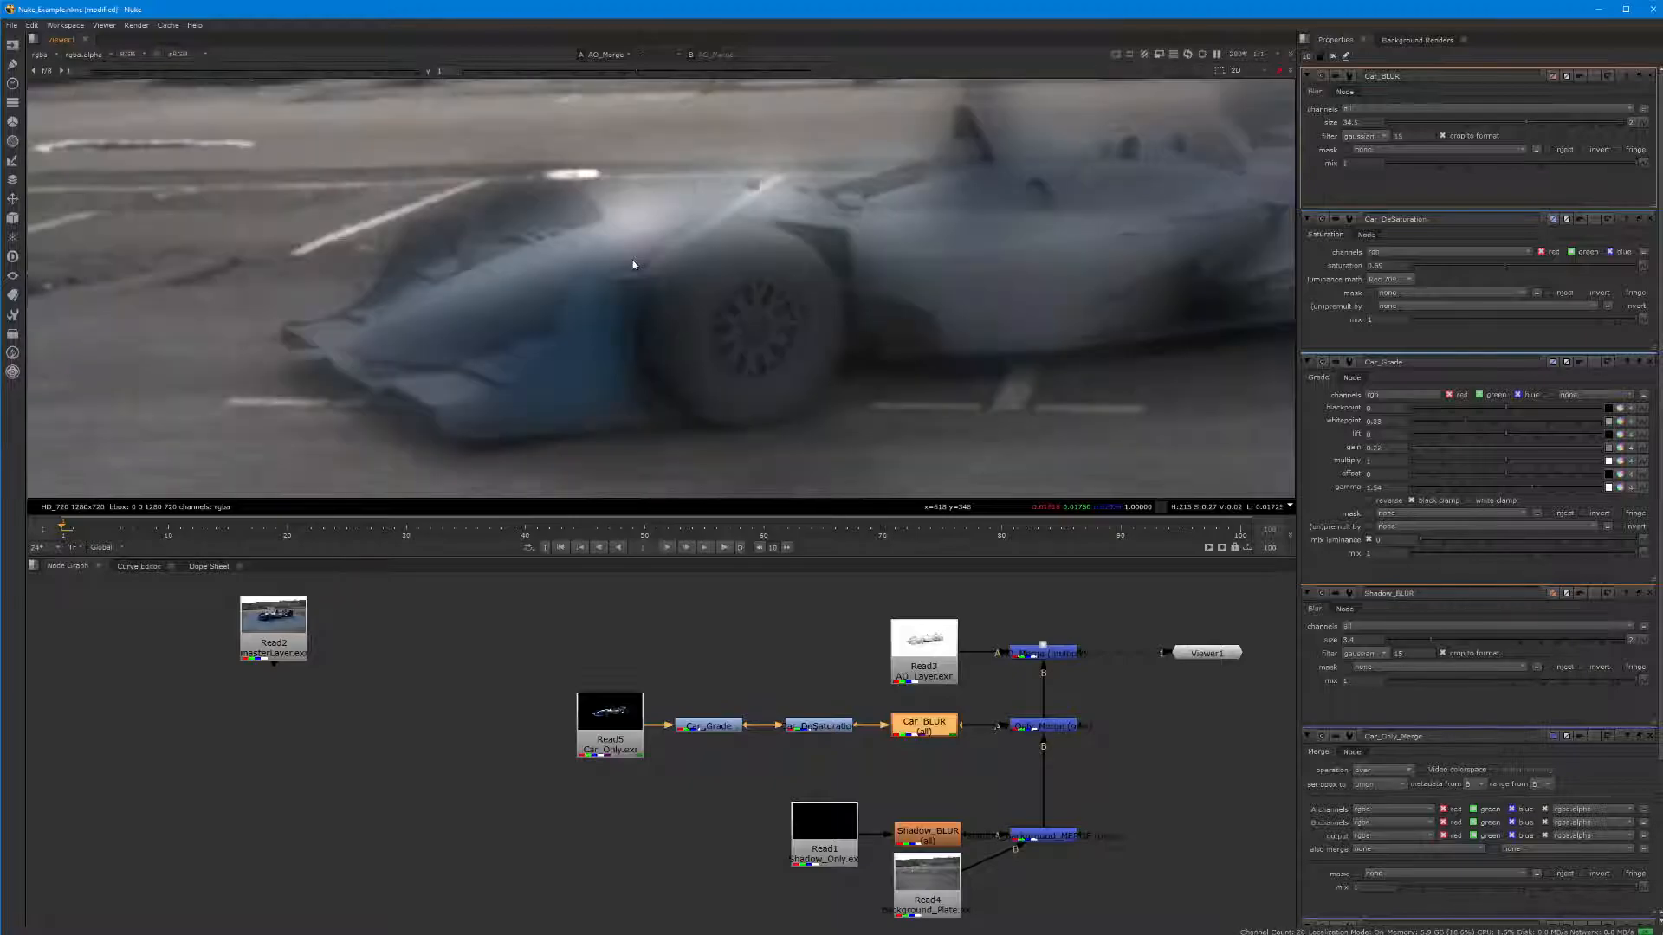
key("Tab")
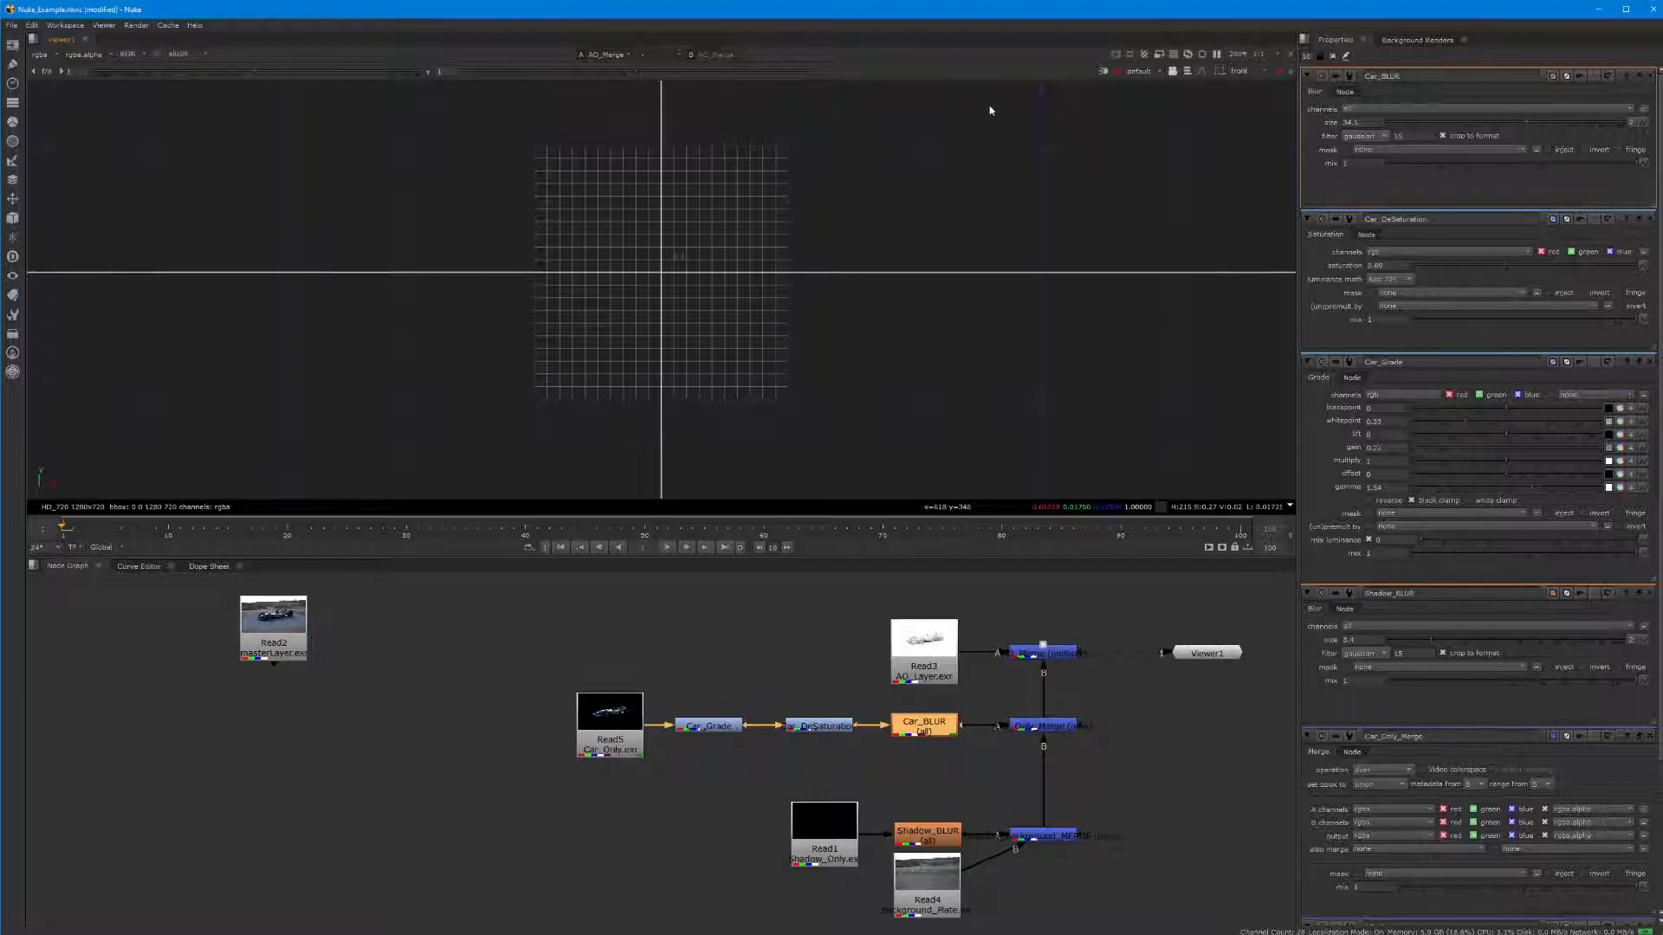
key("Tab")
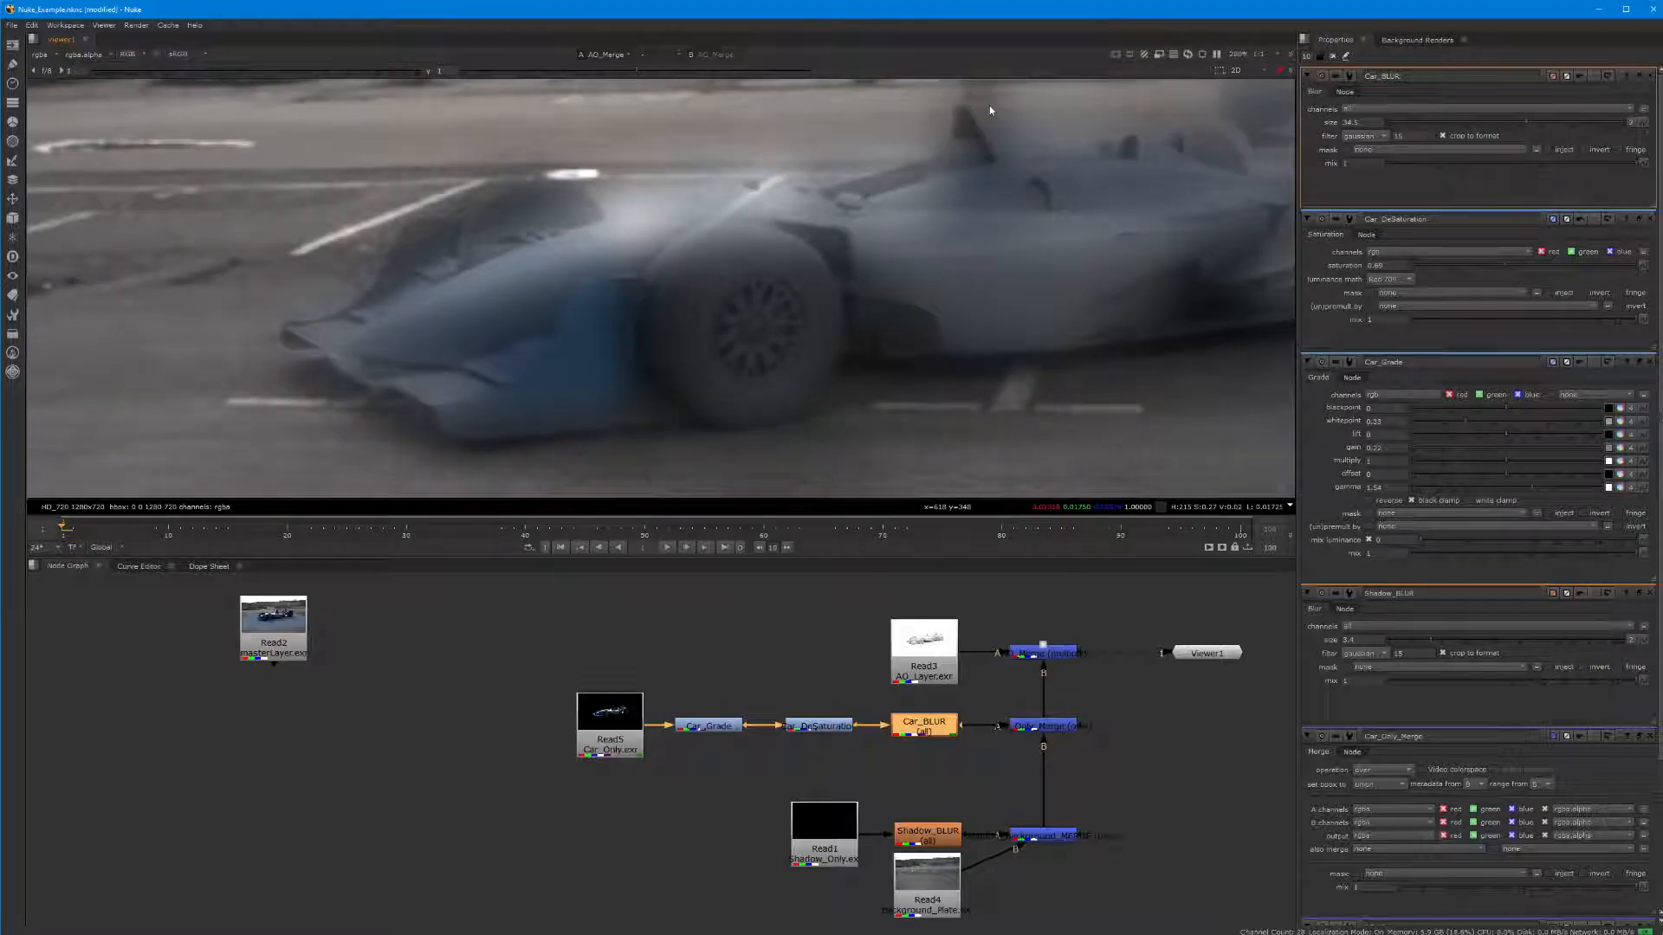
left_click(1265, 69)
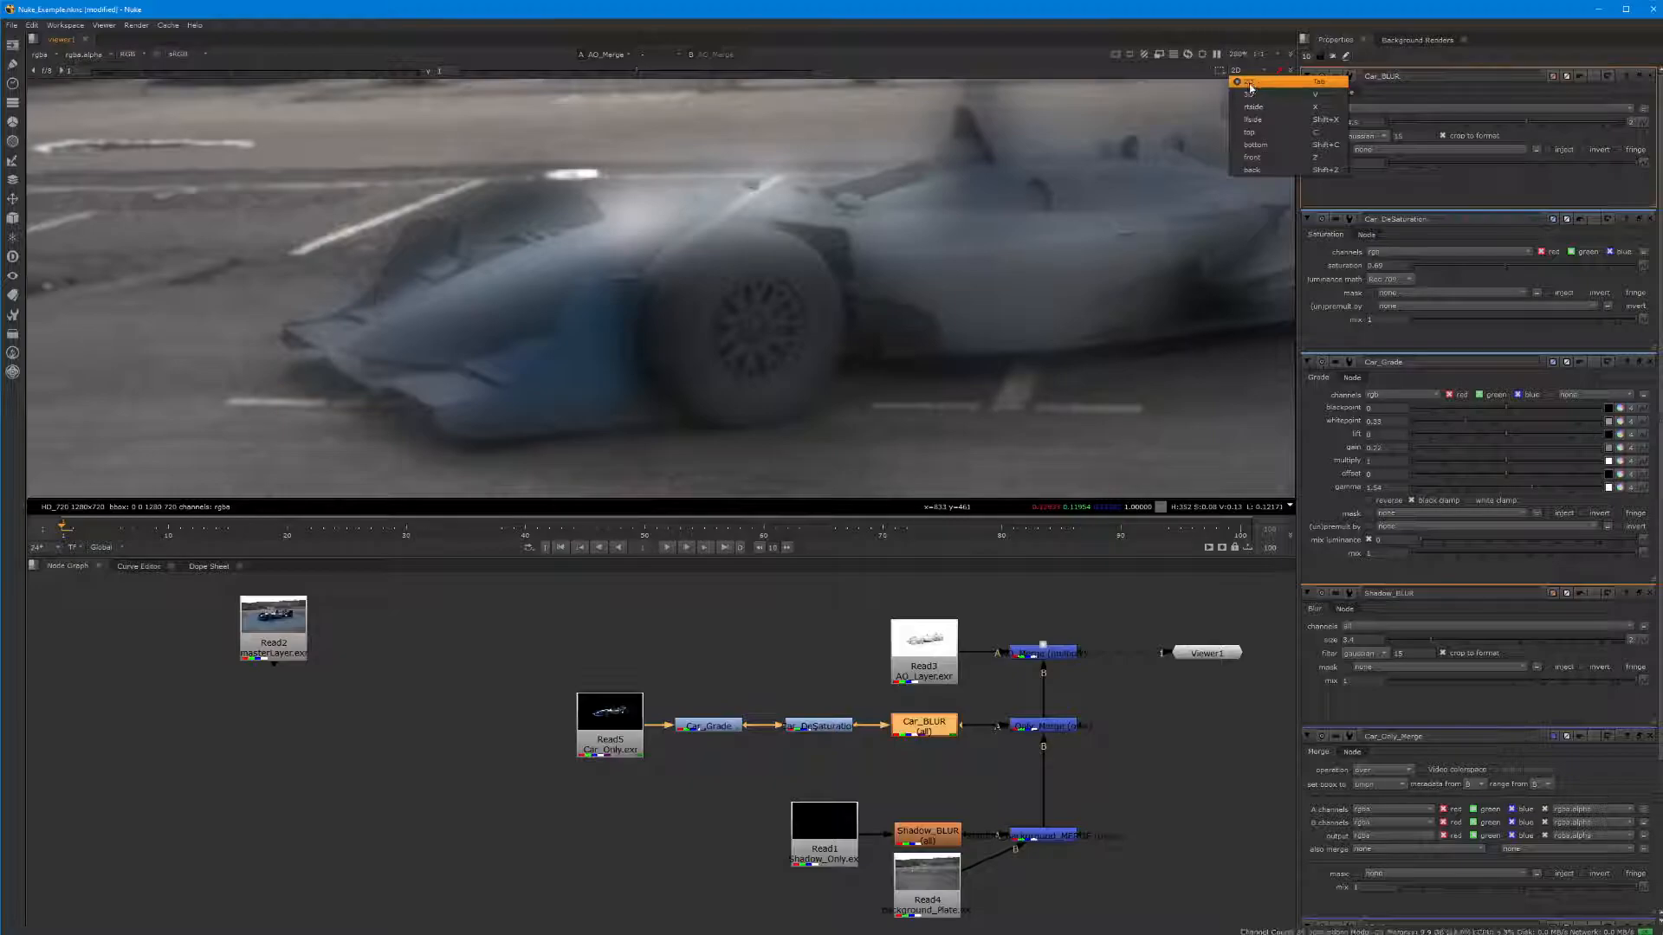
left_click(1250, 87)
Undo the exaggerated car blur and set Car_BLUR's size to 2.1
key("ctrl+z")
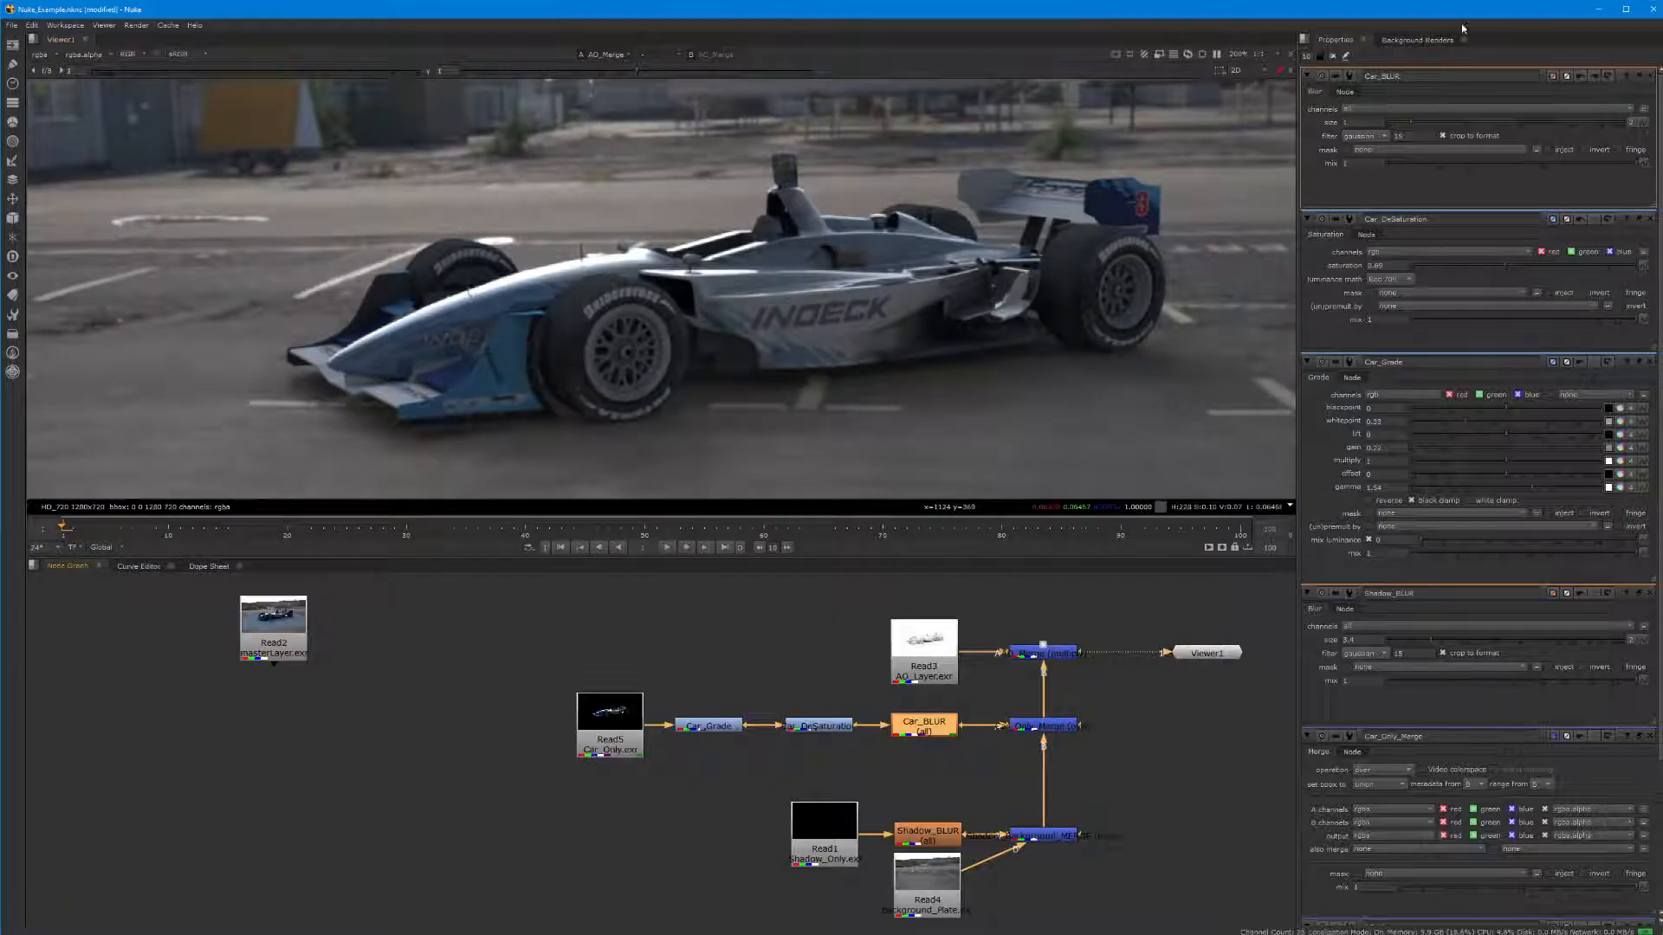
left_click_drag(1410, 121, 1421, 124)
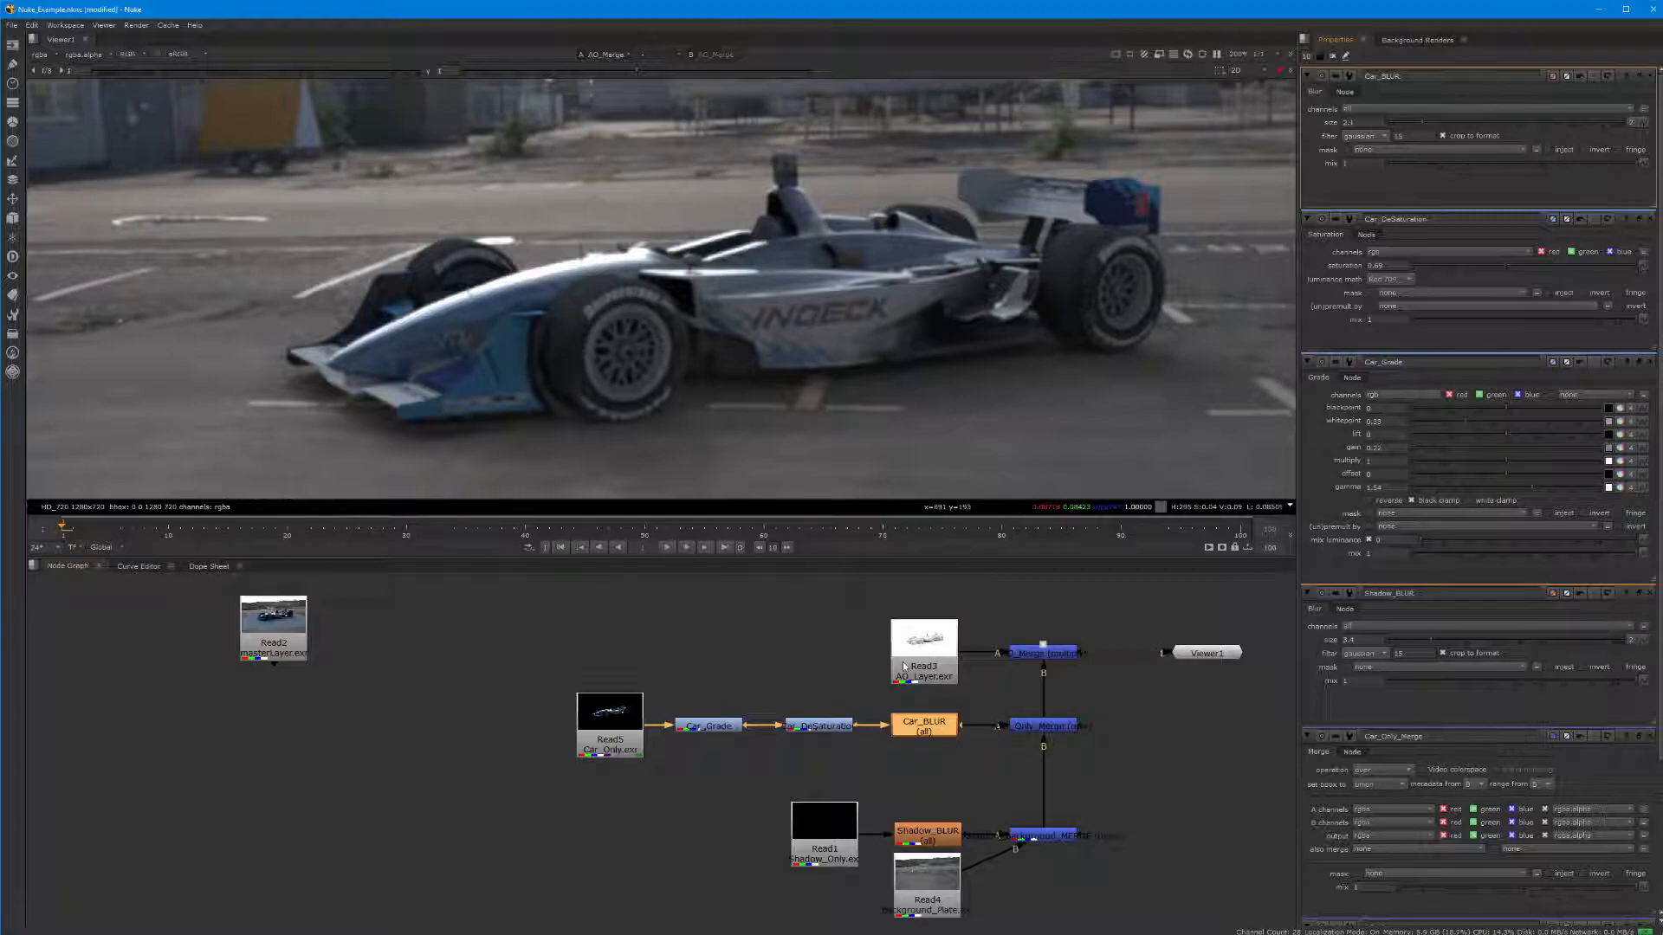
Make room after the AO_Layer read node and place a copy of Car_BLUR in line between it and AO_Merge
left_click_drag(907, 649, 805, 649)
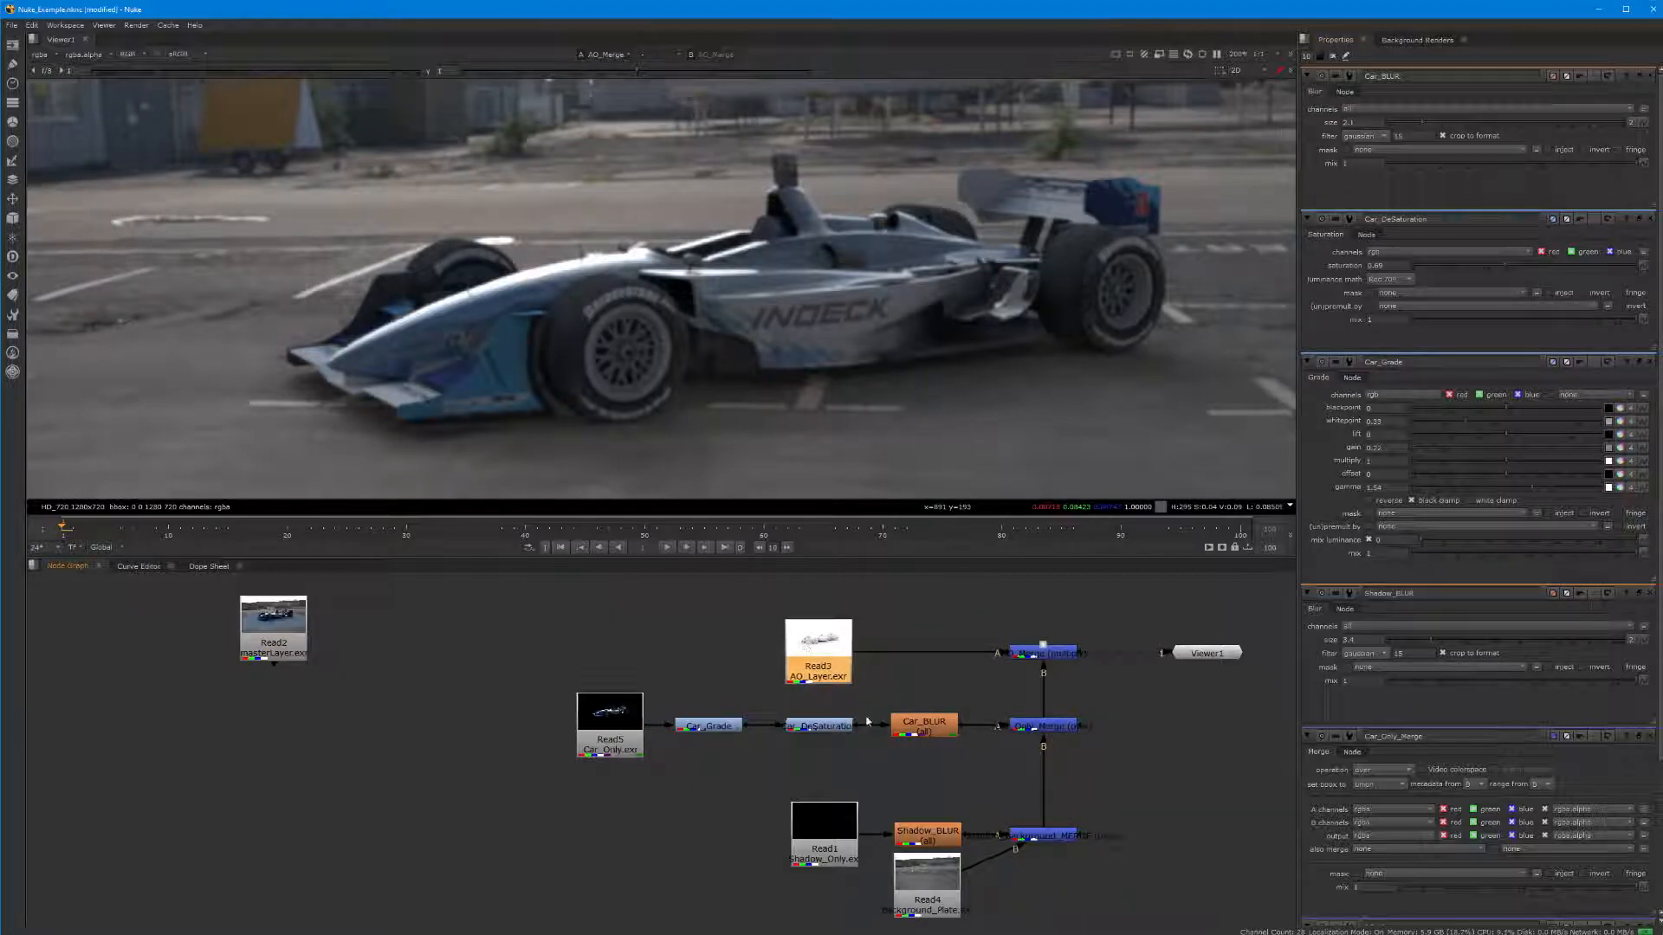
left_click(923, 730)
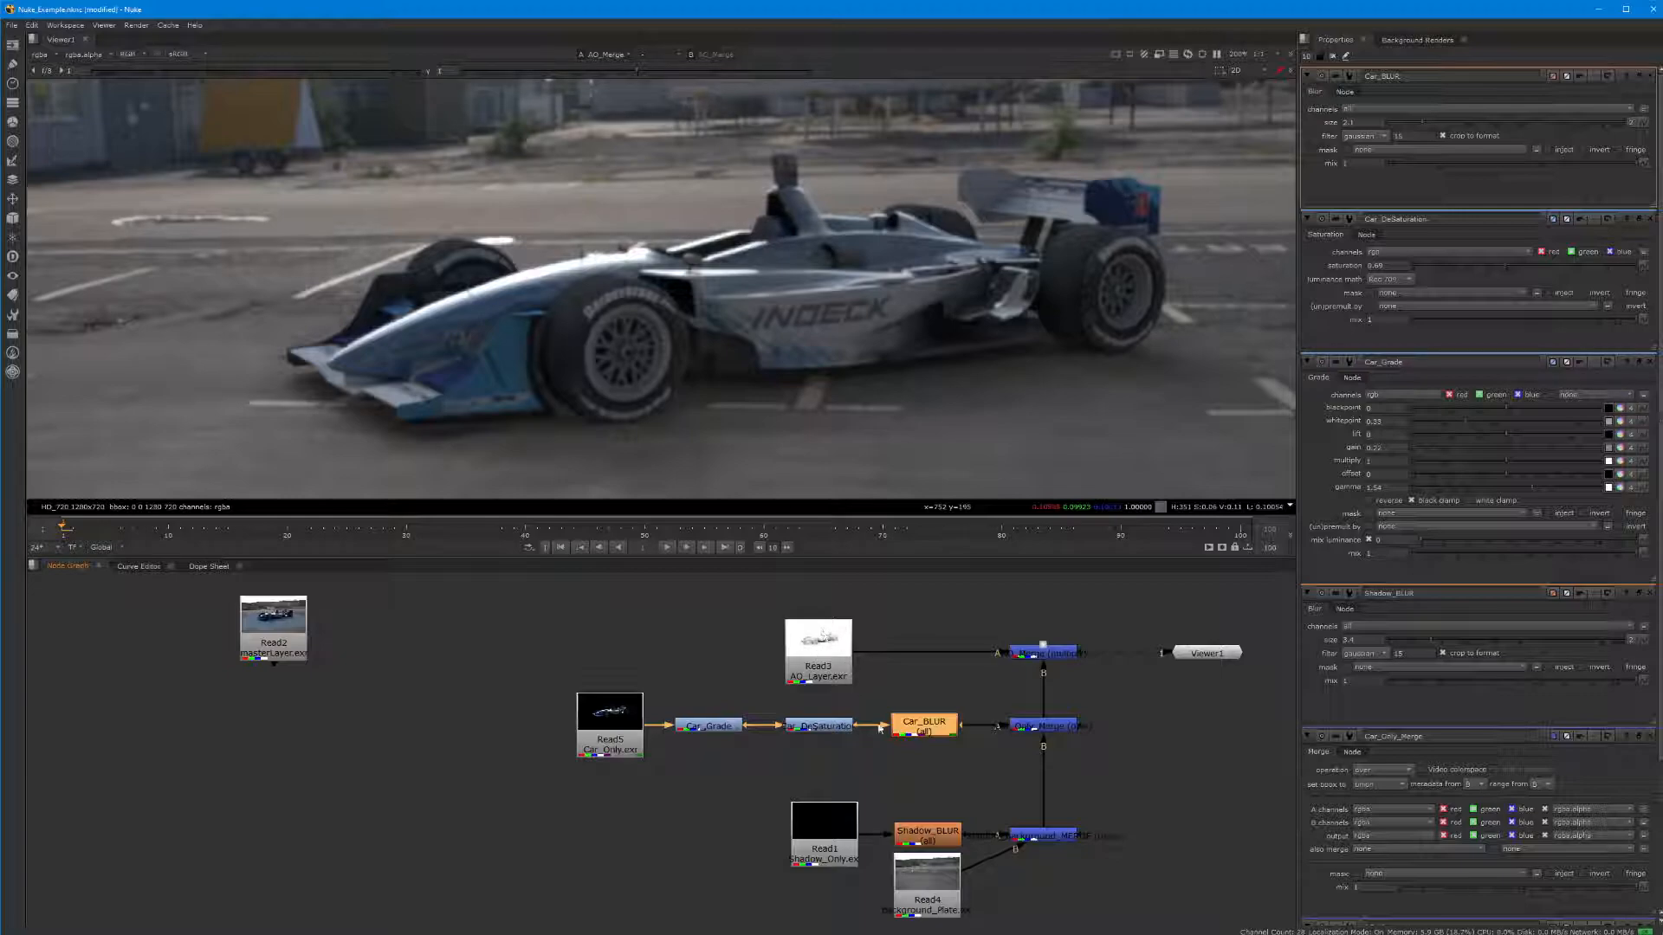
left_click(952, 747)
left_click(924, 731)
left_click(818, 639)
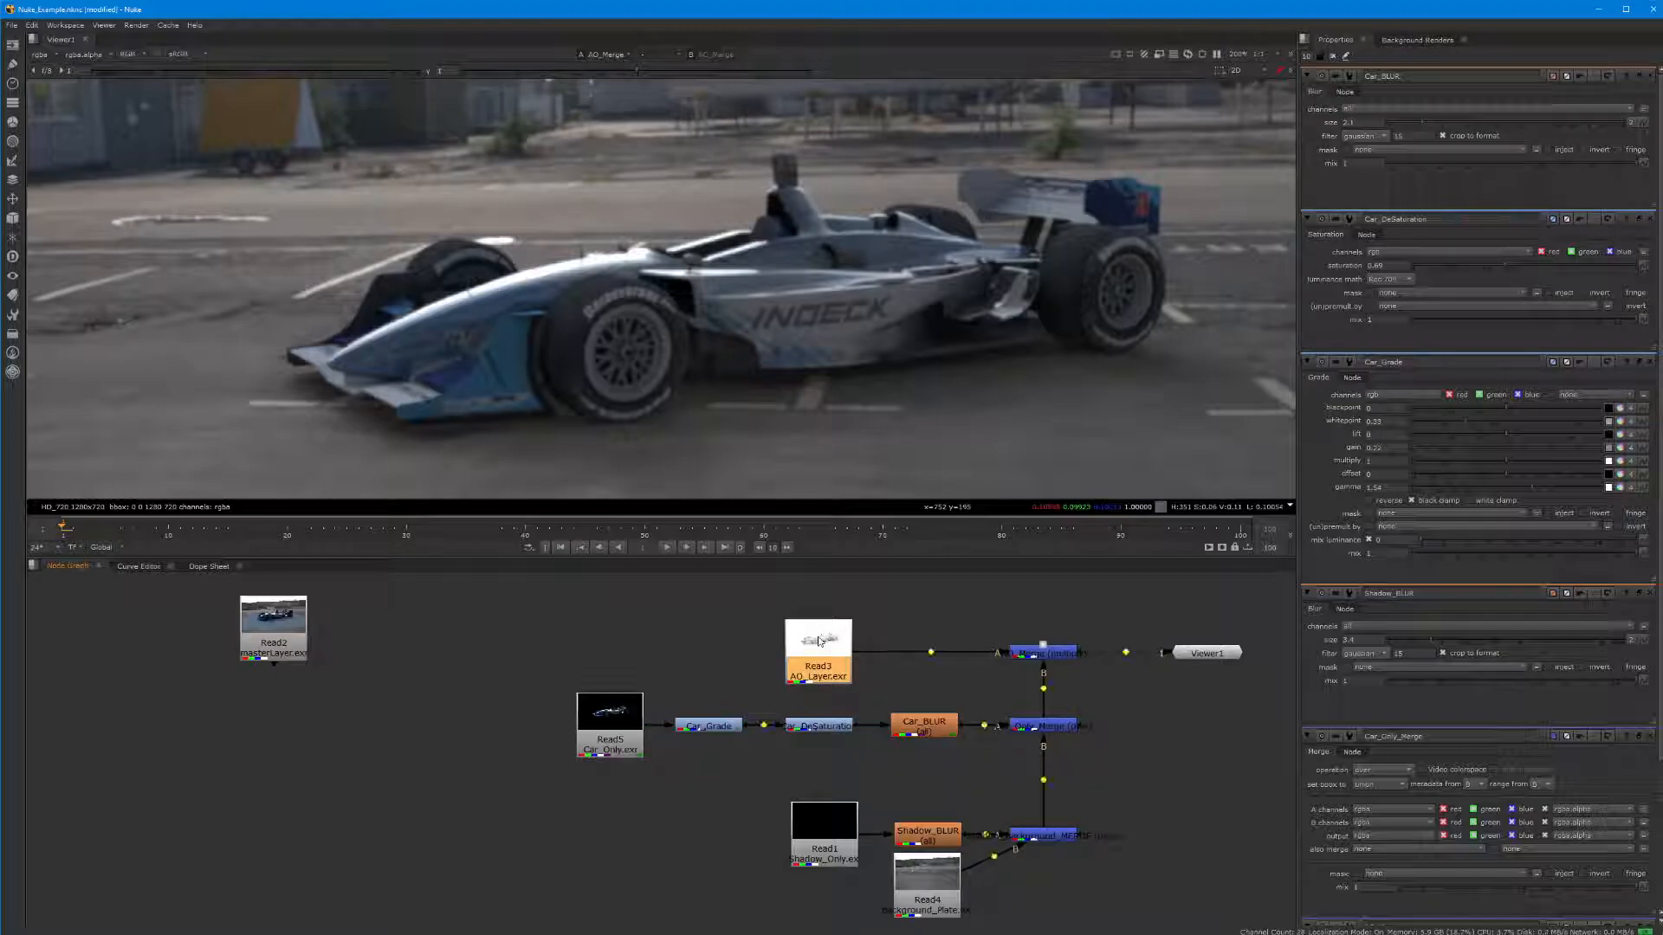
key("ctrl+v")
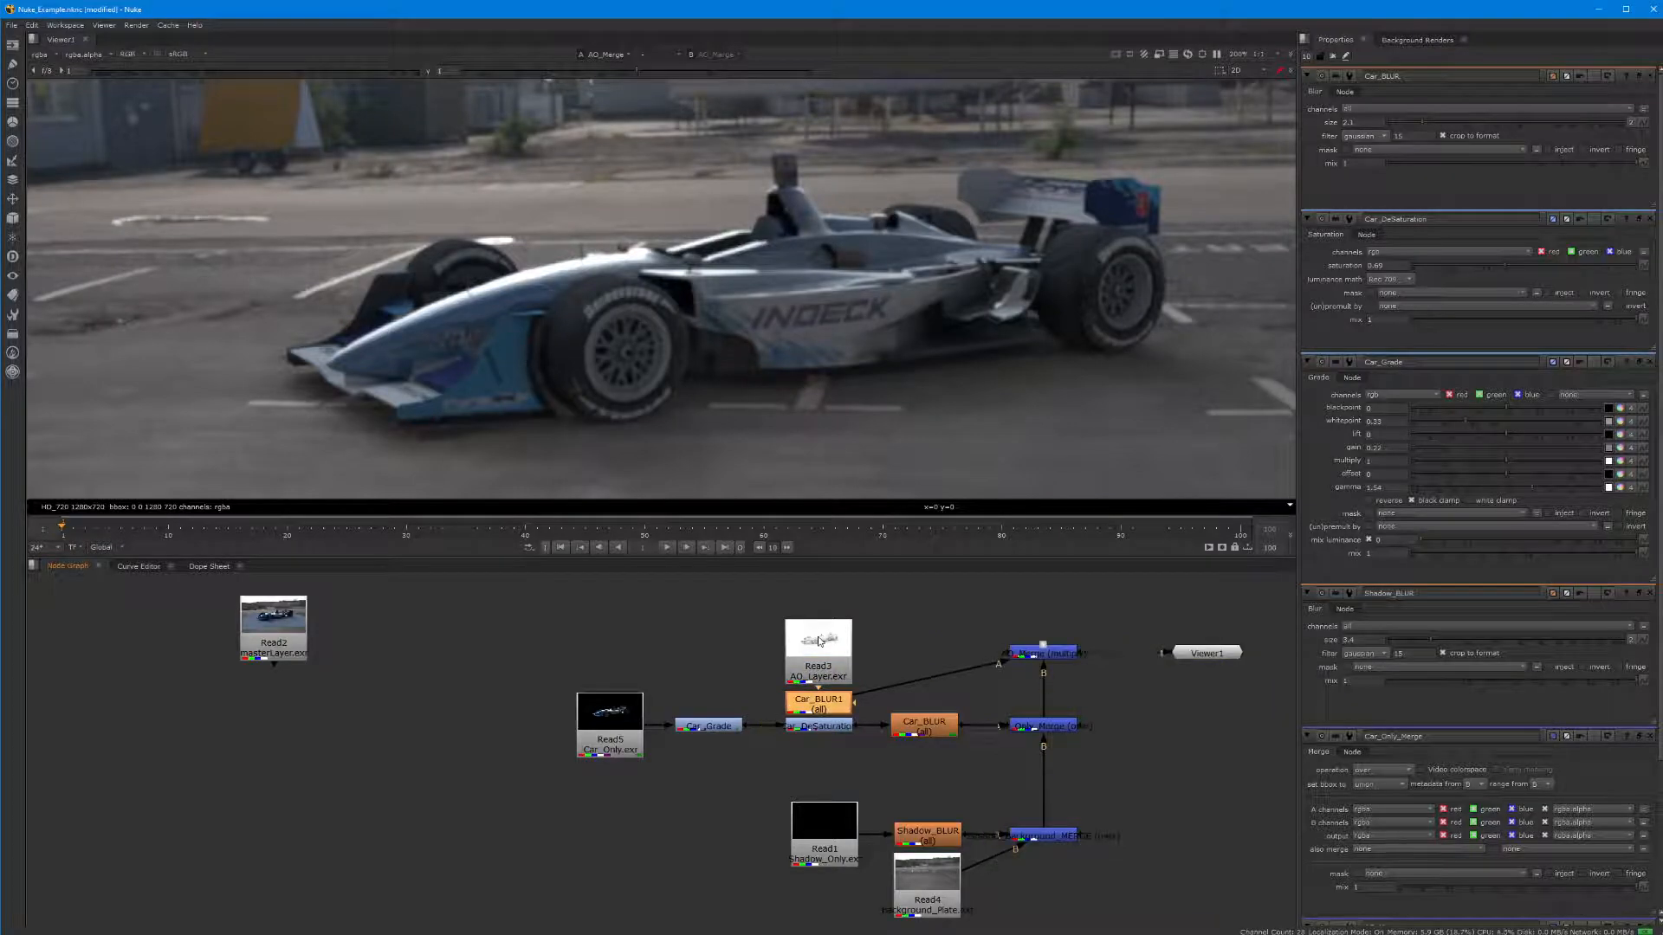
left_click_drag(812, 708, 916, 662)
Rename the copied blur node on the AO layer as AO_BLUR
double_click(923, 659)
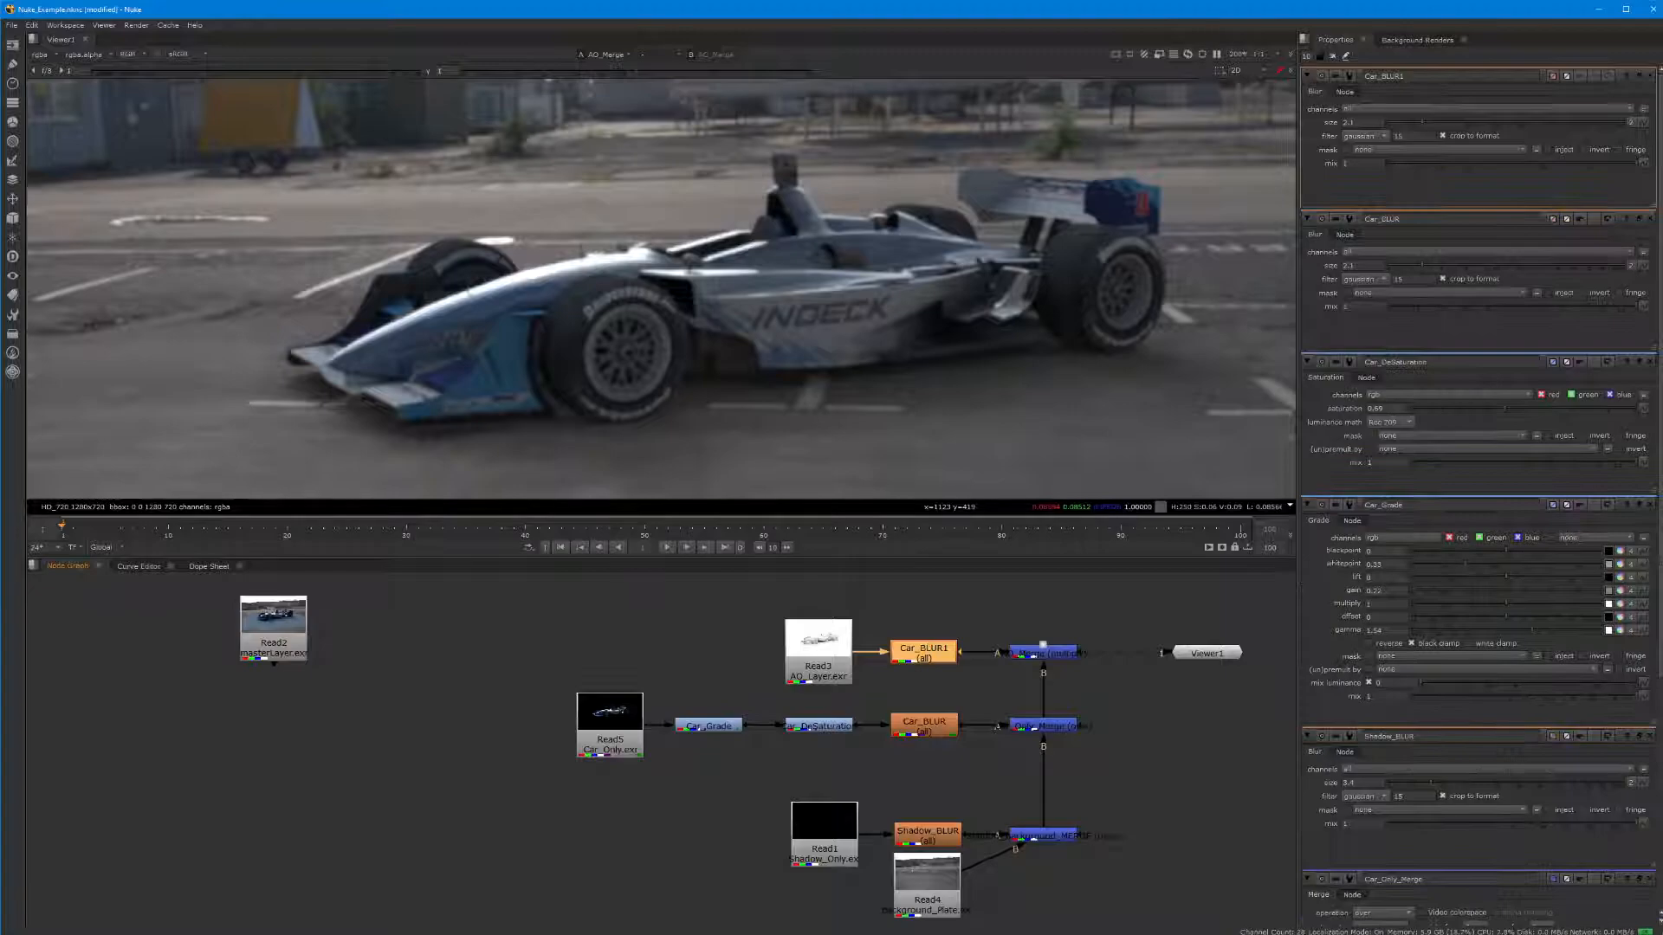
left_click(1375, 76)
left_click_drag(1377, 75, 1363, 75)
type("AO")
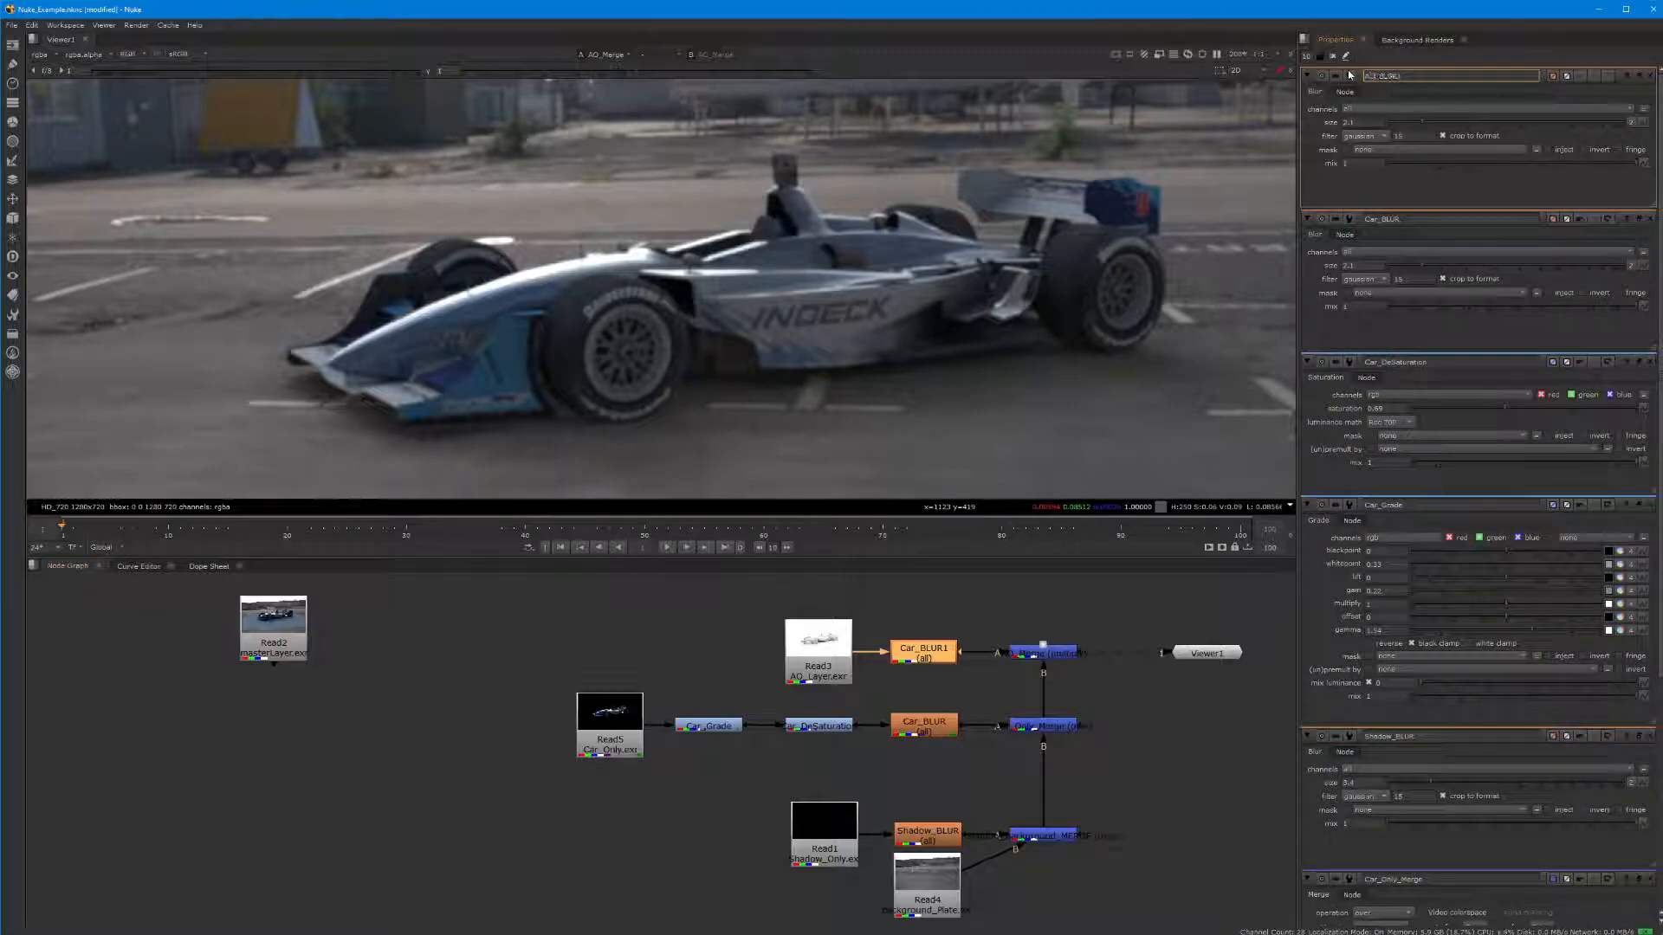
key("Return")
key("BackSpace")
key("Return")
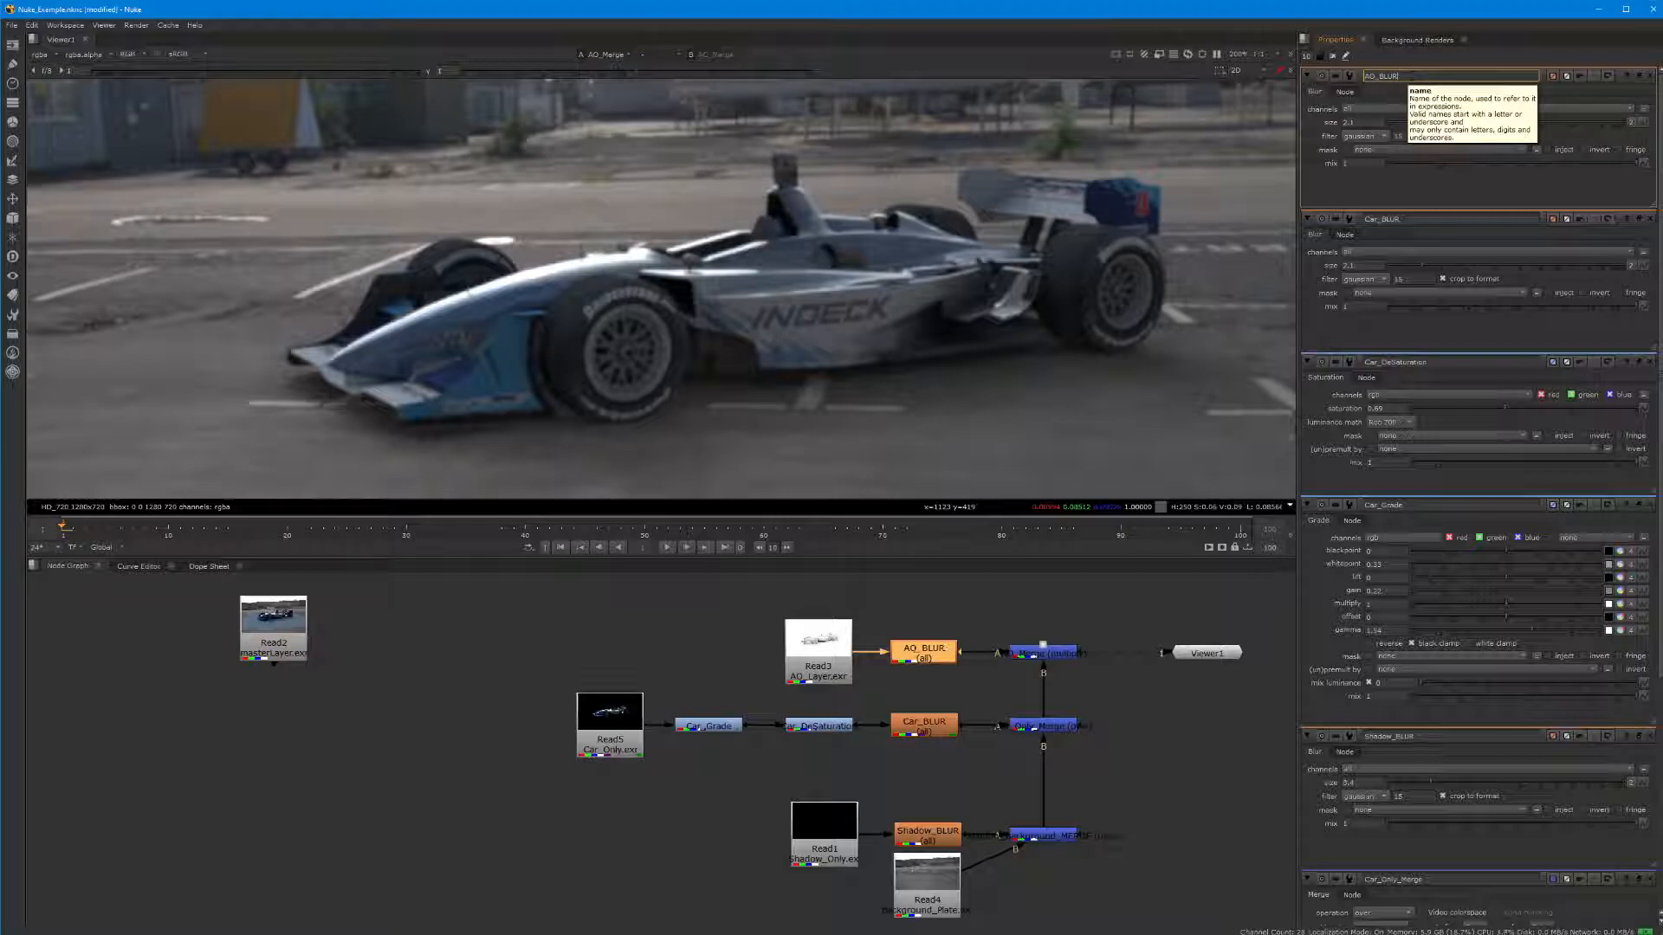
Close all open node properties and reopen only those of AO_BLUR and Car_BLUR
scroll(817, 303, "down", 3)
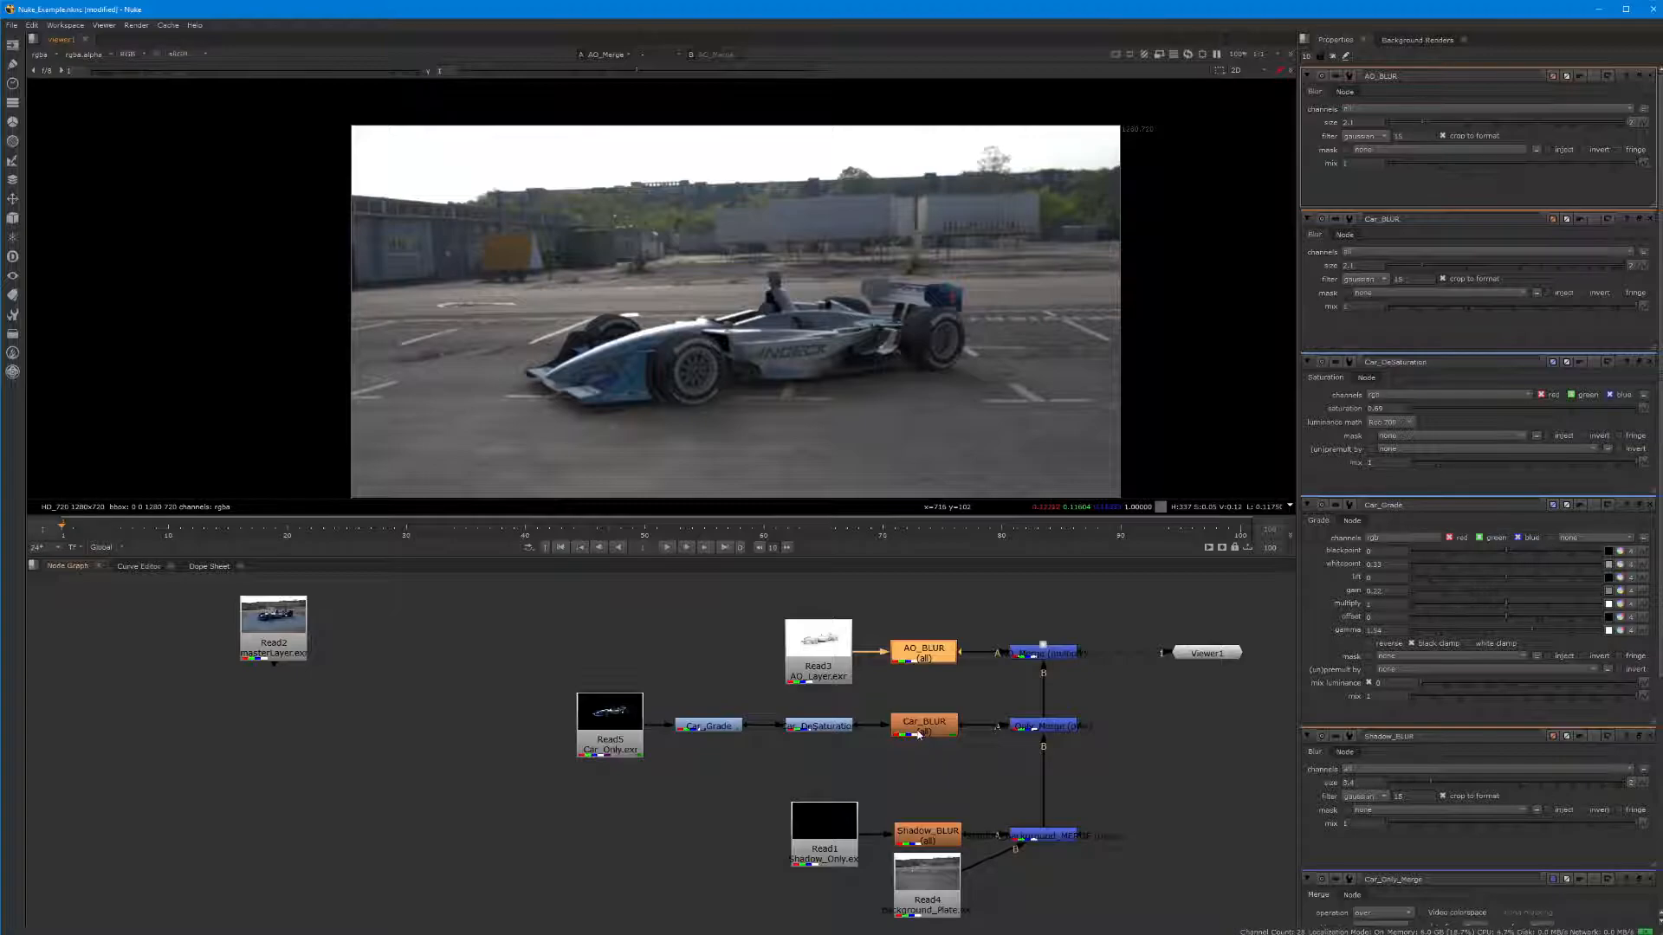
scroll(745, 355, "up", 2)
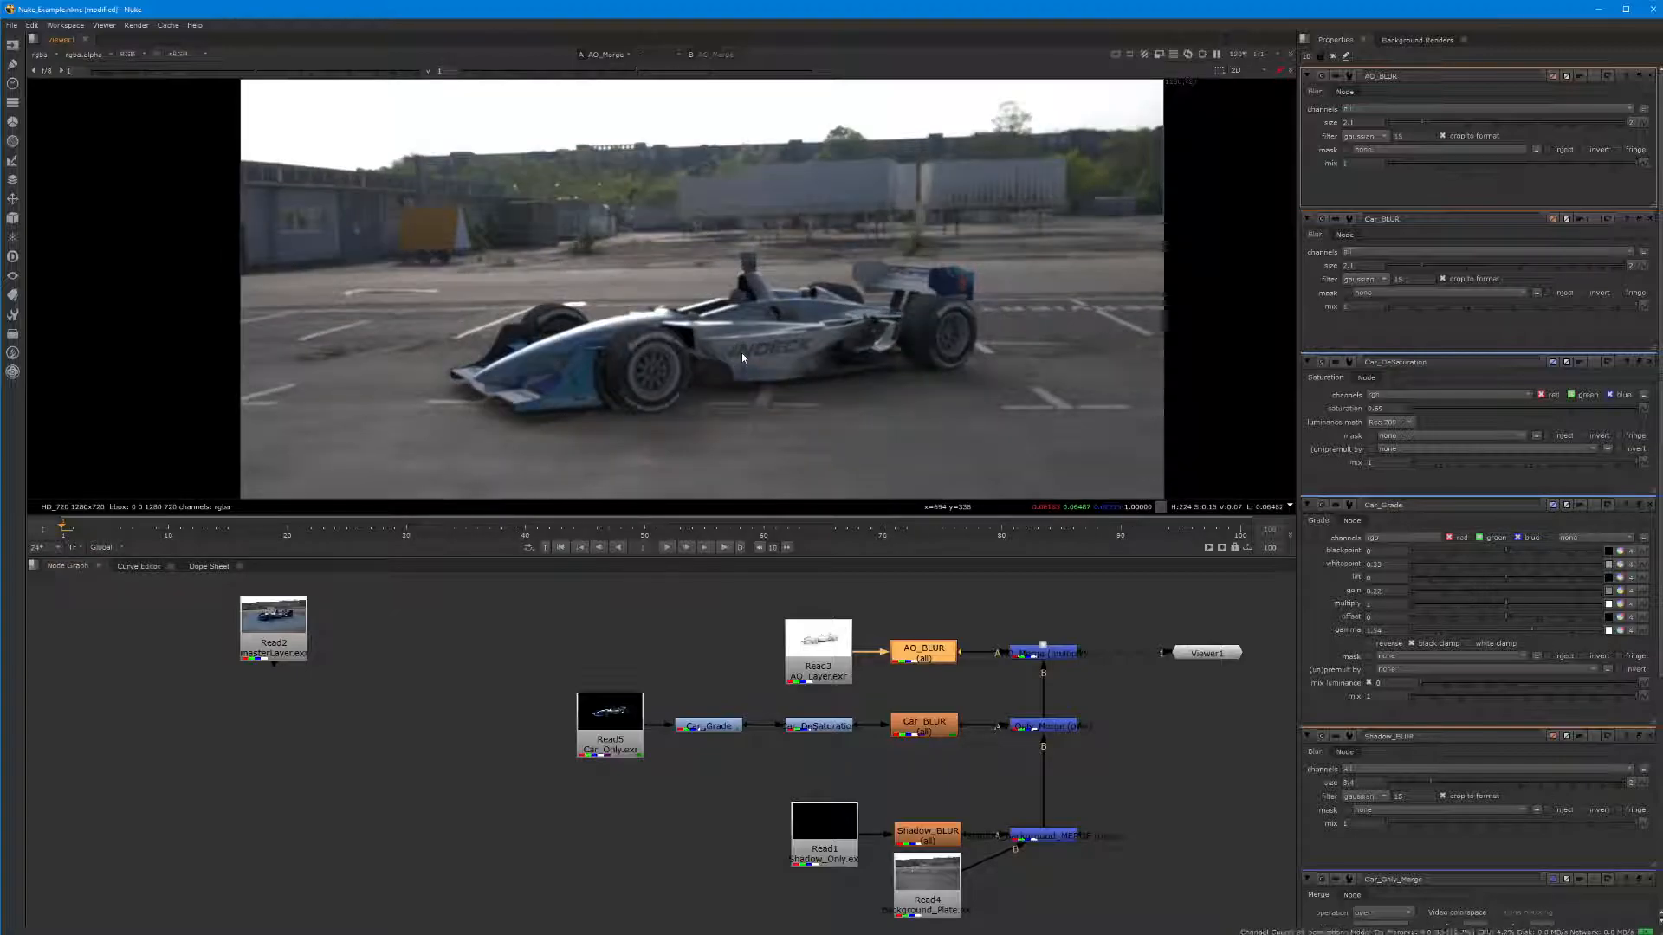
scroll(741, 352, "down", 3)
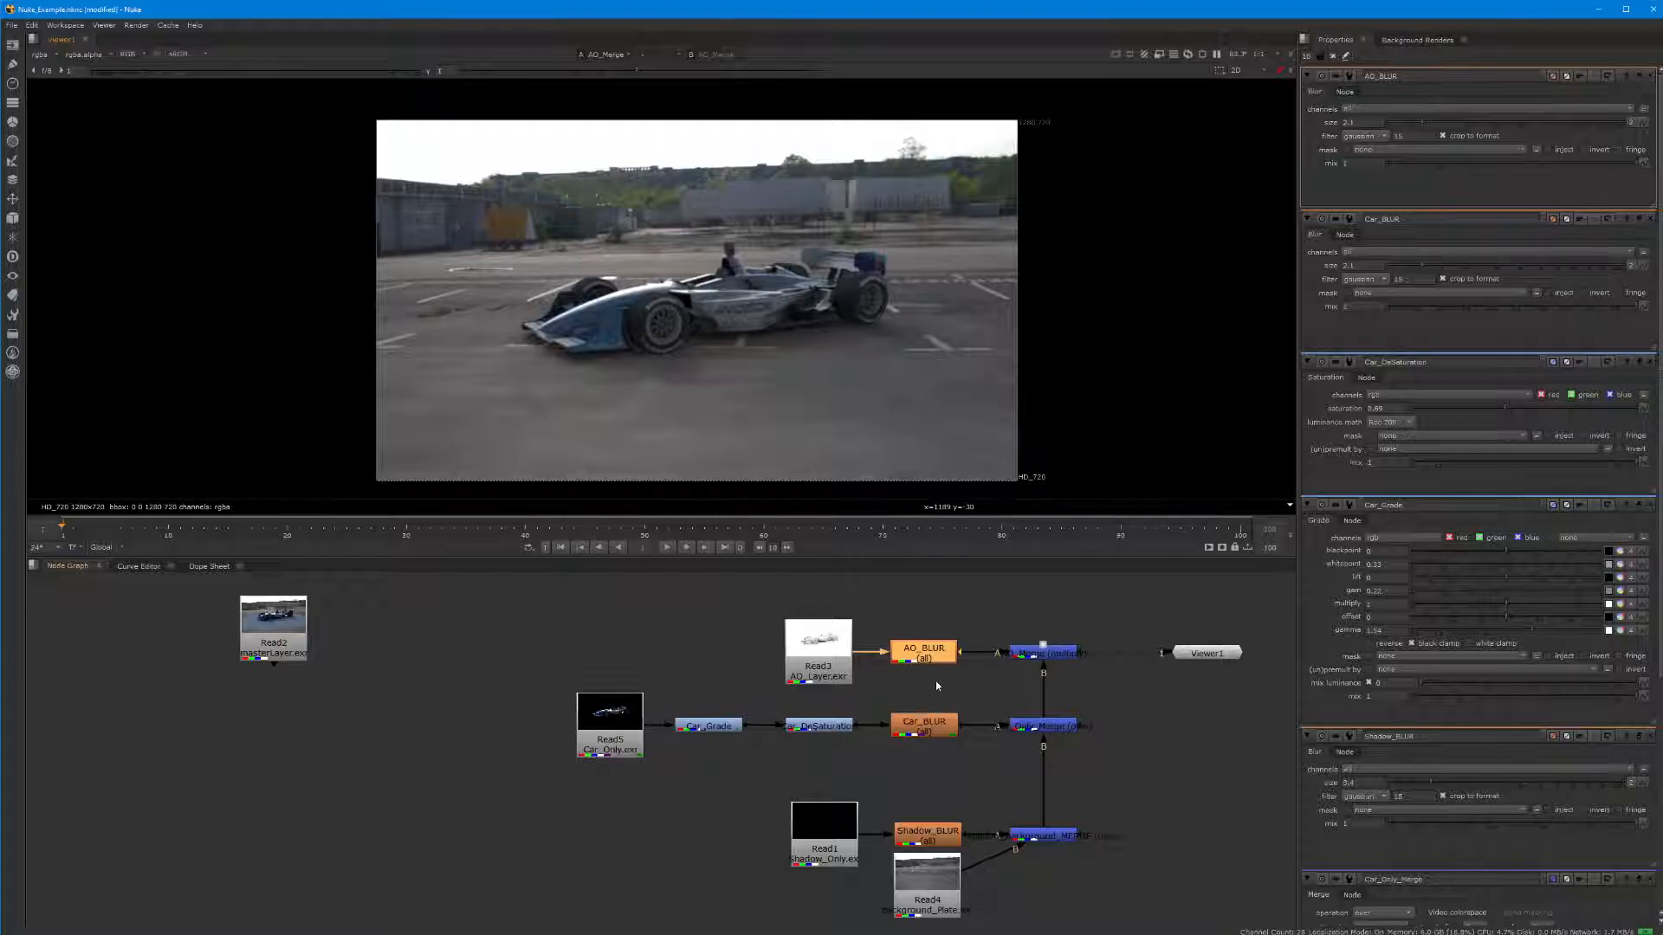
middle_click_drag(936, 685, 823, 725)
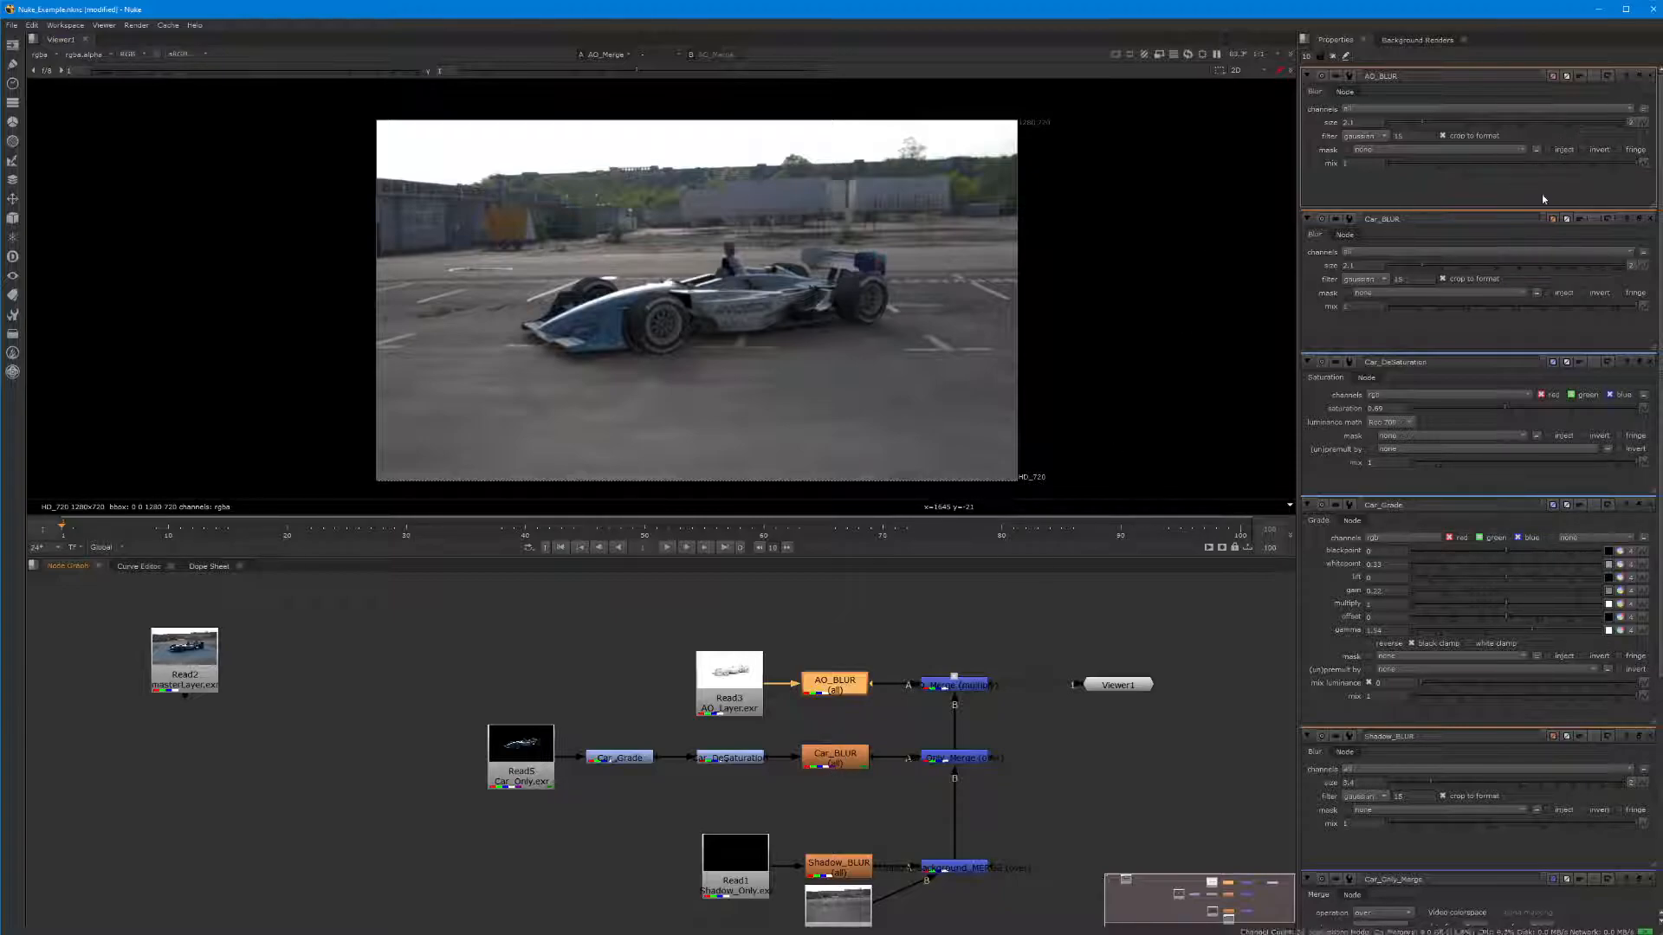
mouse_move(1660, 177)
left_mouse_down()
mouse_move(1660, 408)
mouse_move(1660, 165)
left_mouse_up()
left_click(1332, 57)
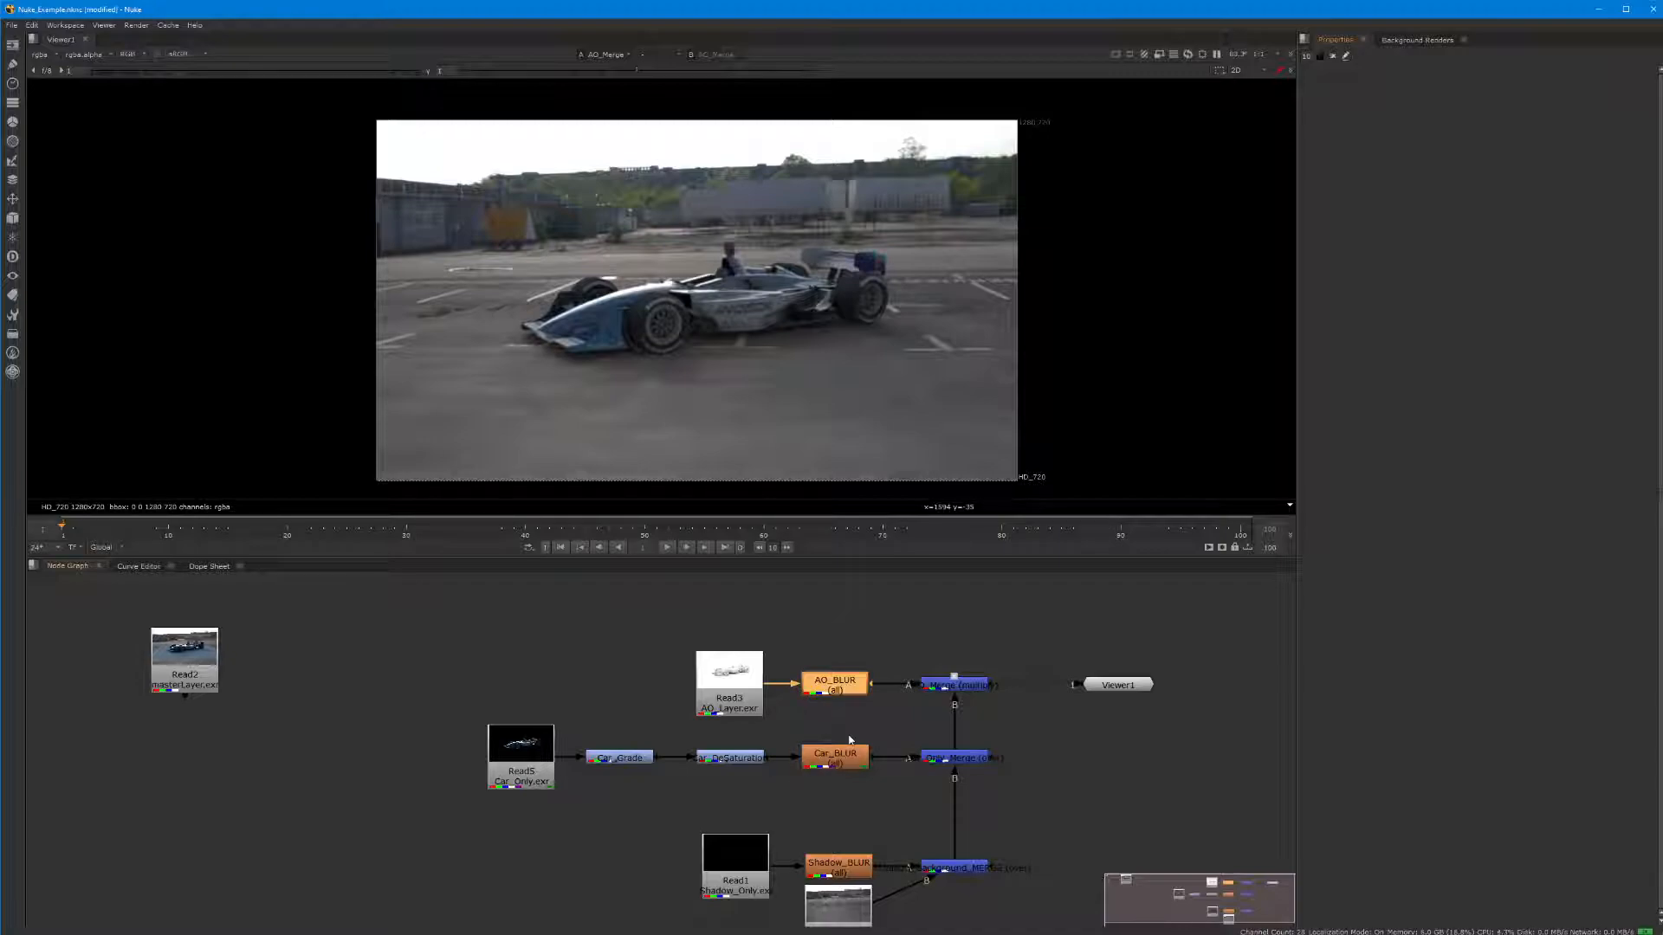
double_click(851, 683)
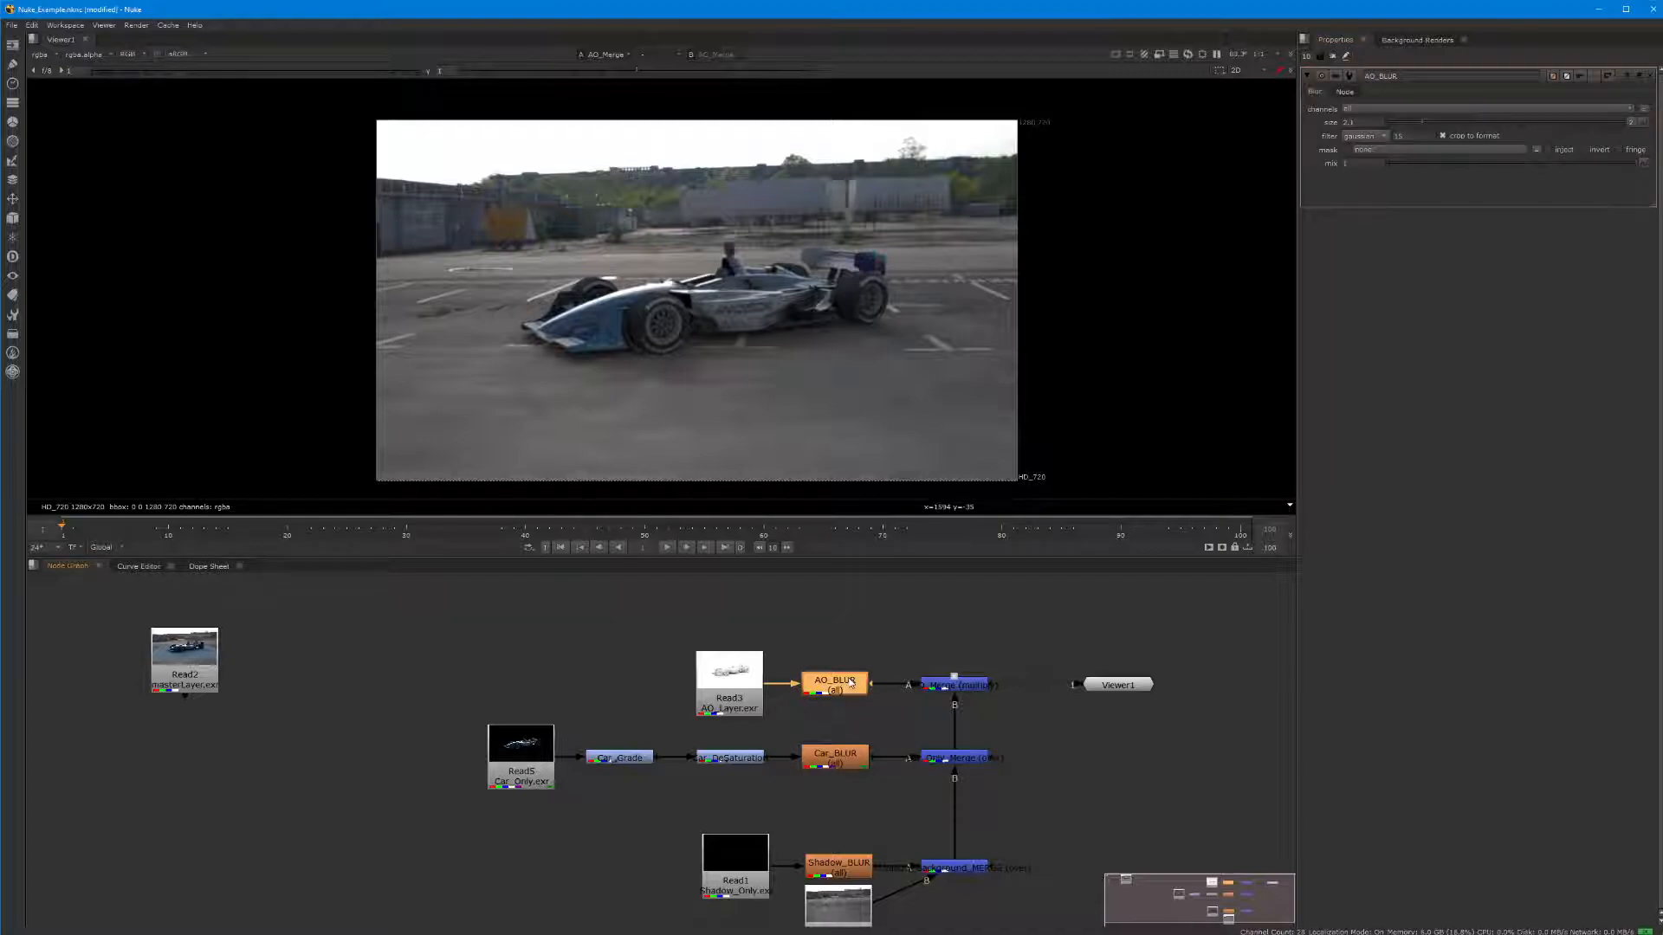
double_click(836, 755)
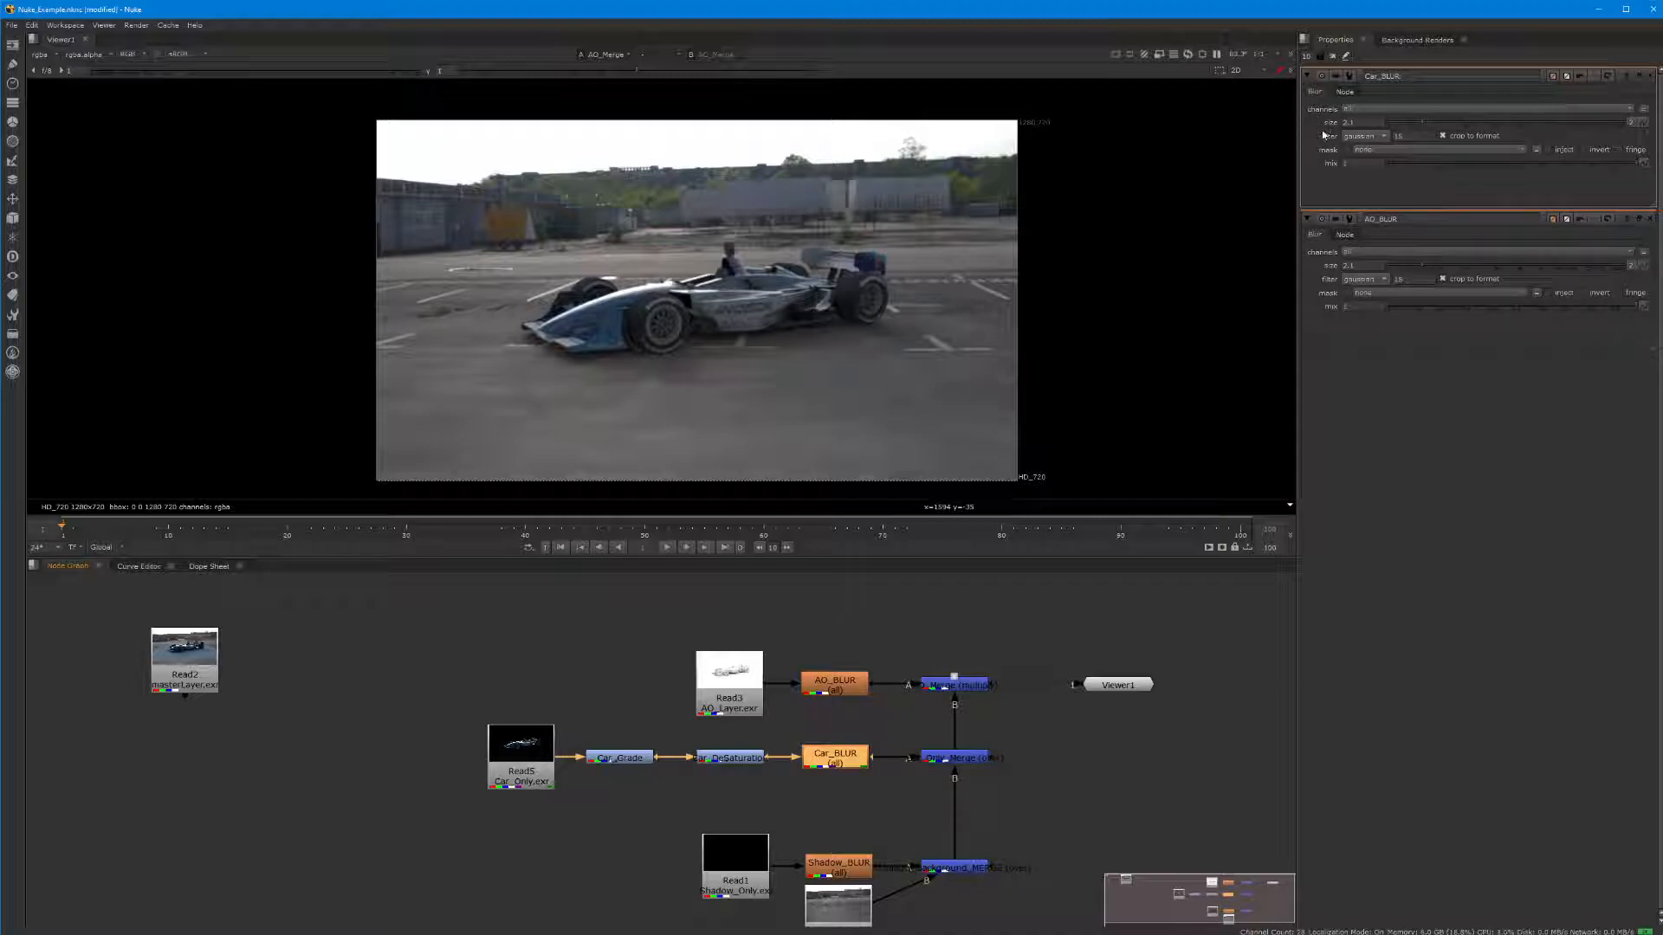
Try a separate blur size of 5 on AO_BLUR and undo the change
double_click(1348, 266)
double_click(1362, 123)
double_click(1349, 266)
left_click(1348, 266)
left_click_drag(1355, 266, 1303, 255)
type("5")
key("Return")
key("ctrl+z")
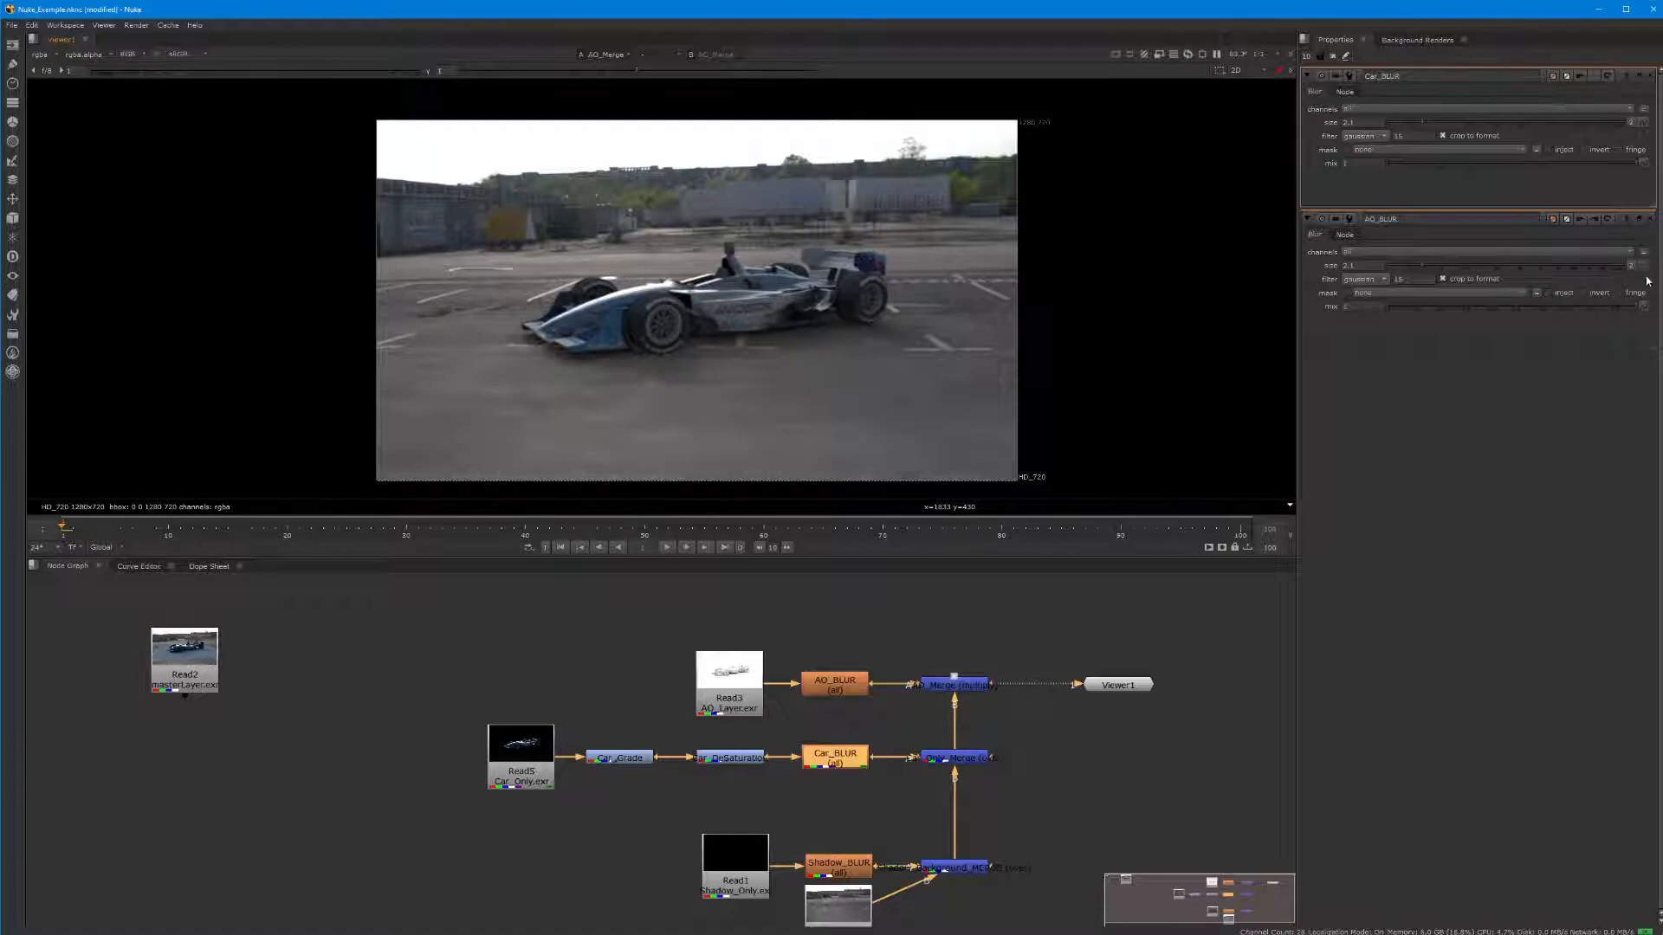
Link AO_BLUR's size to Car_BLUR's size with an expression link so Car_BLUR drives both blurs
left_click(1644, 125)
left_click(1587, 191)
left_click_drag(1642, 265, 1642, 265, "ctrl")
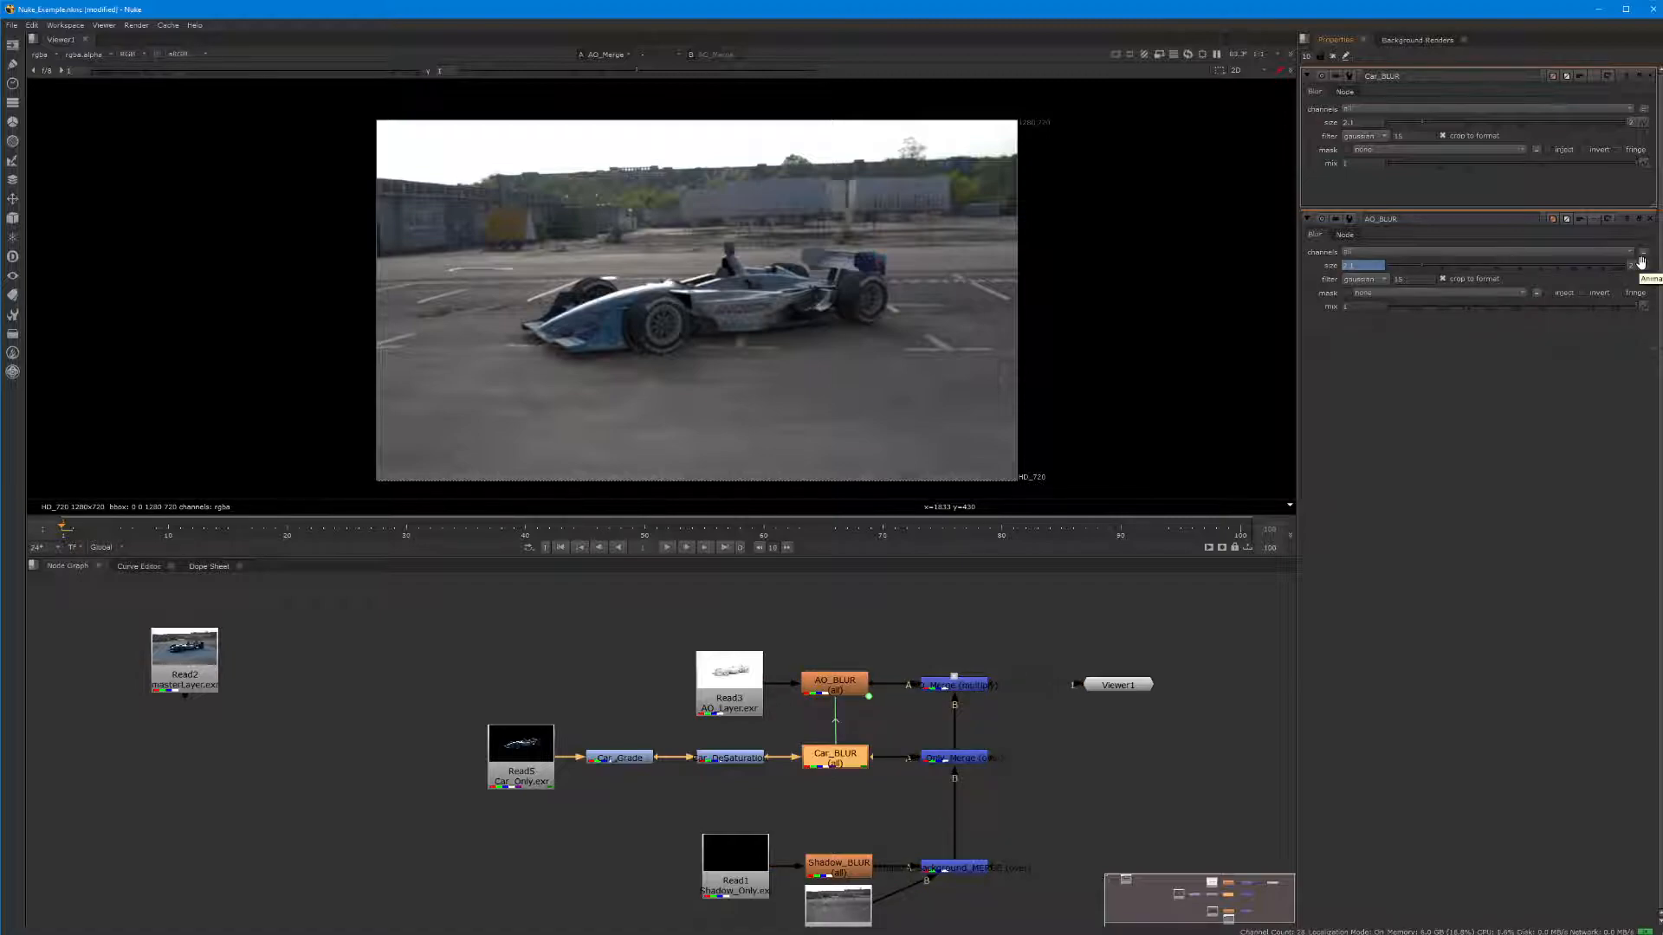
left_click_drag(1365, 266, 1338, 268)
left_click(837, 684)
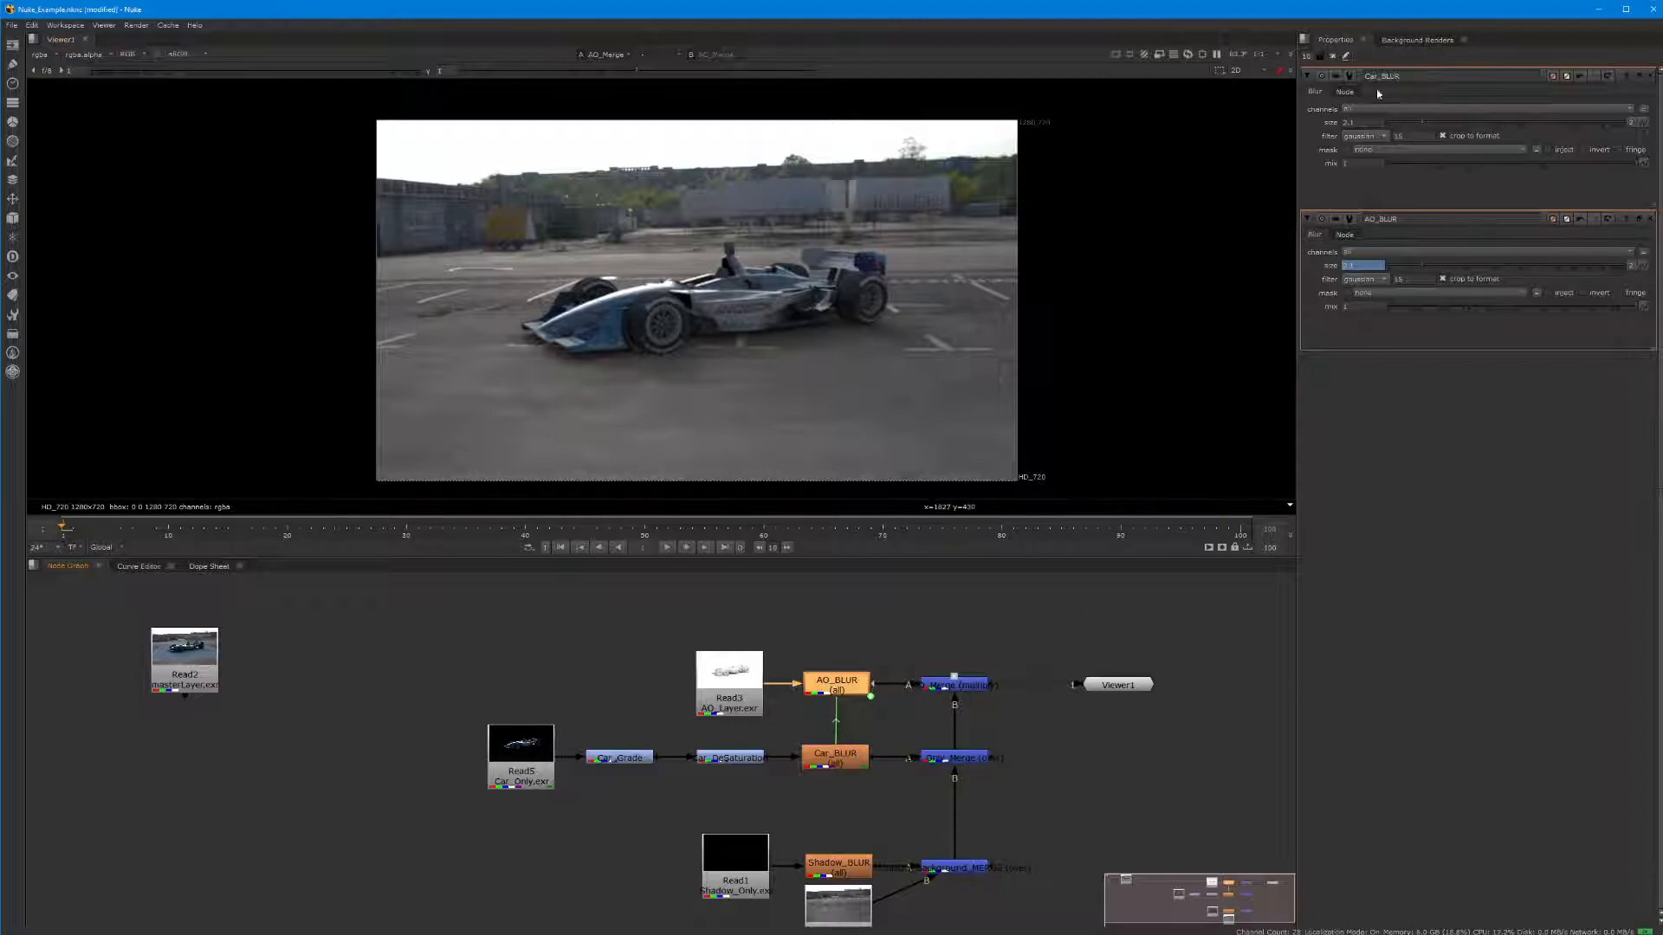
Test the linked blur by setting Car_BLUR's size to 3 and to 10
left_click(1362, 122)
type("3")
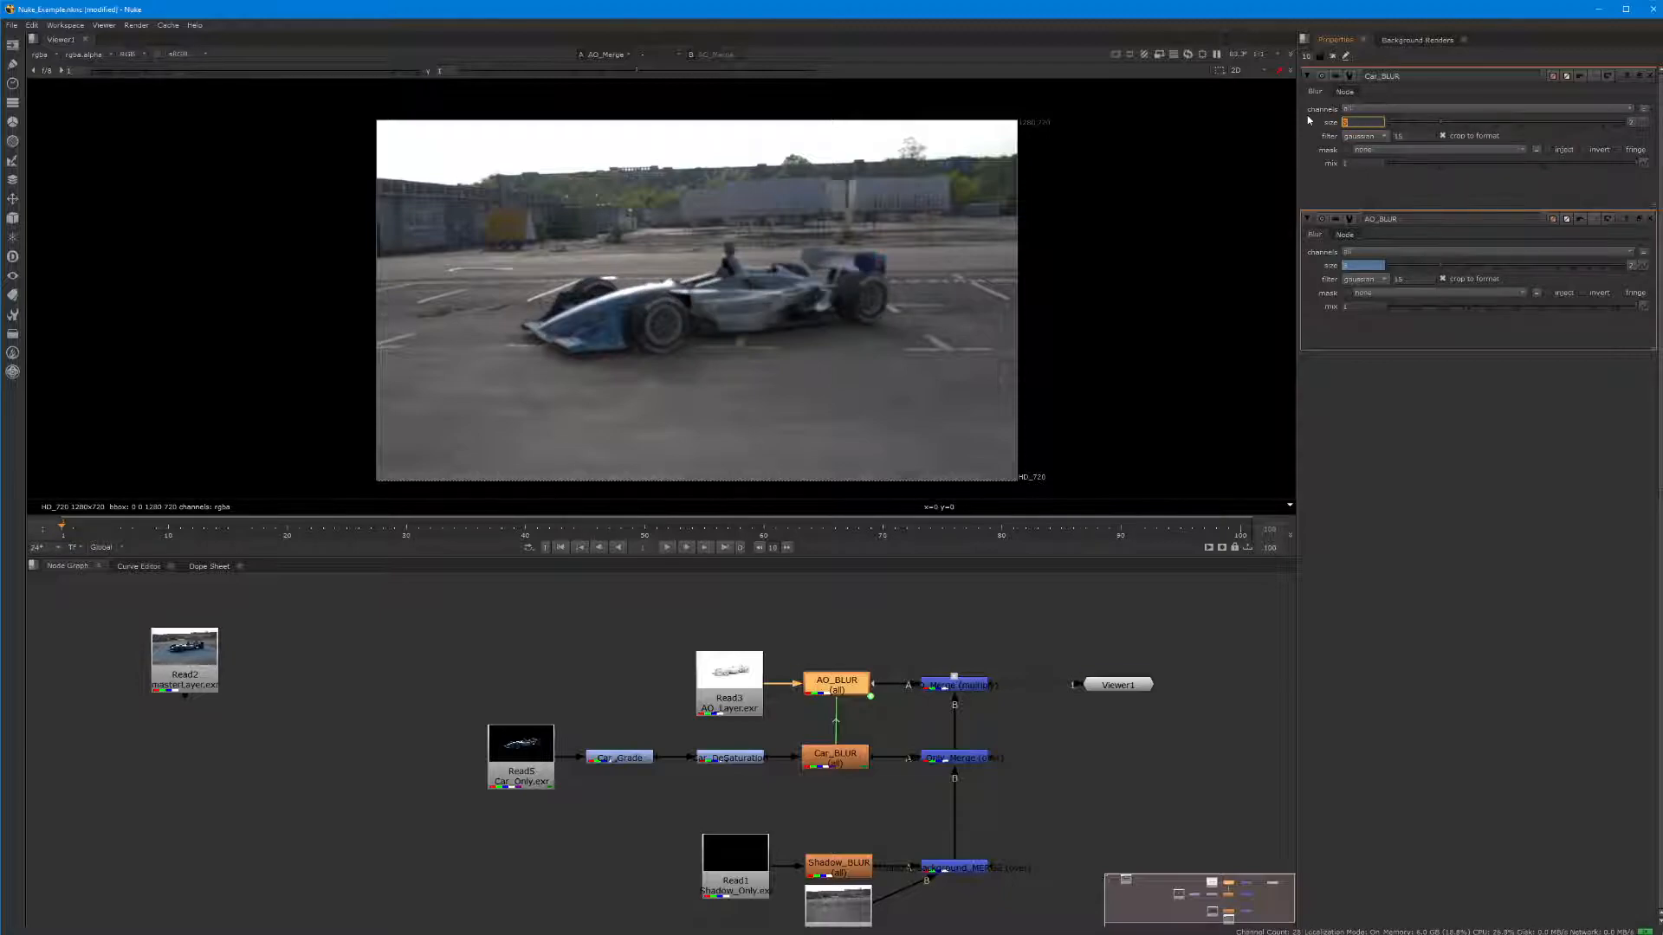
left_click(1362, 267)
left_click(1362, 122)
type("10")
key("Return")
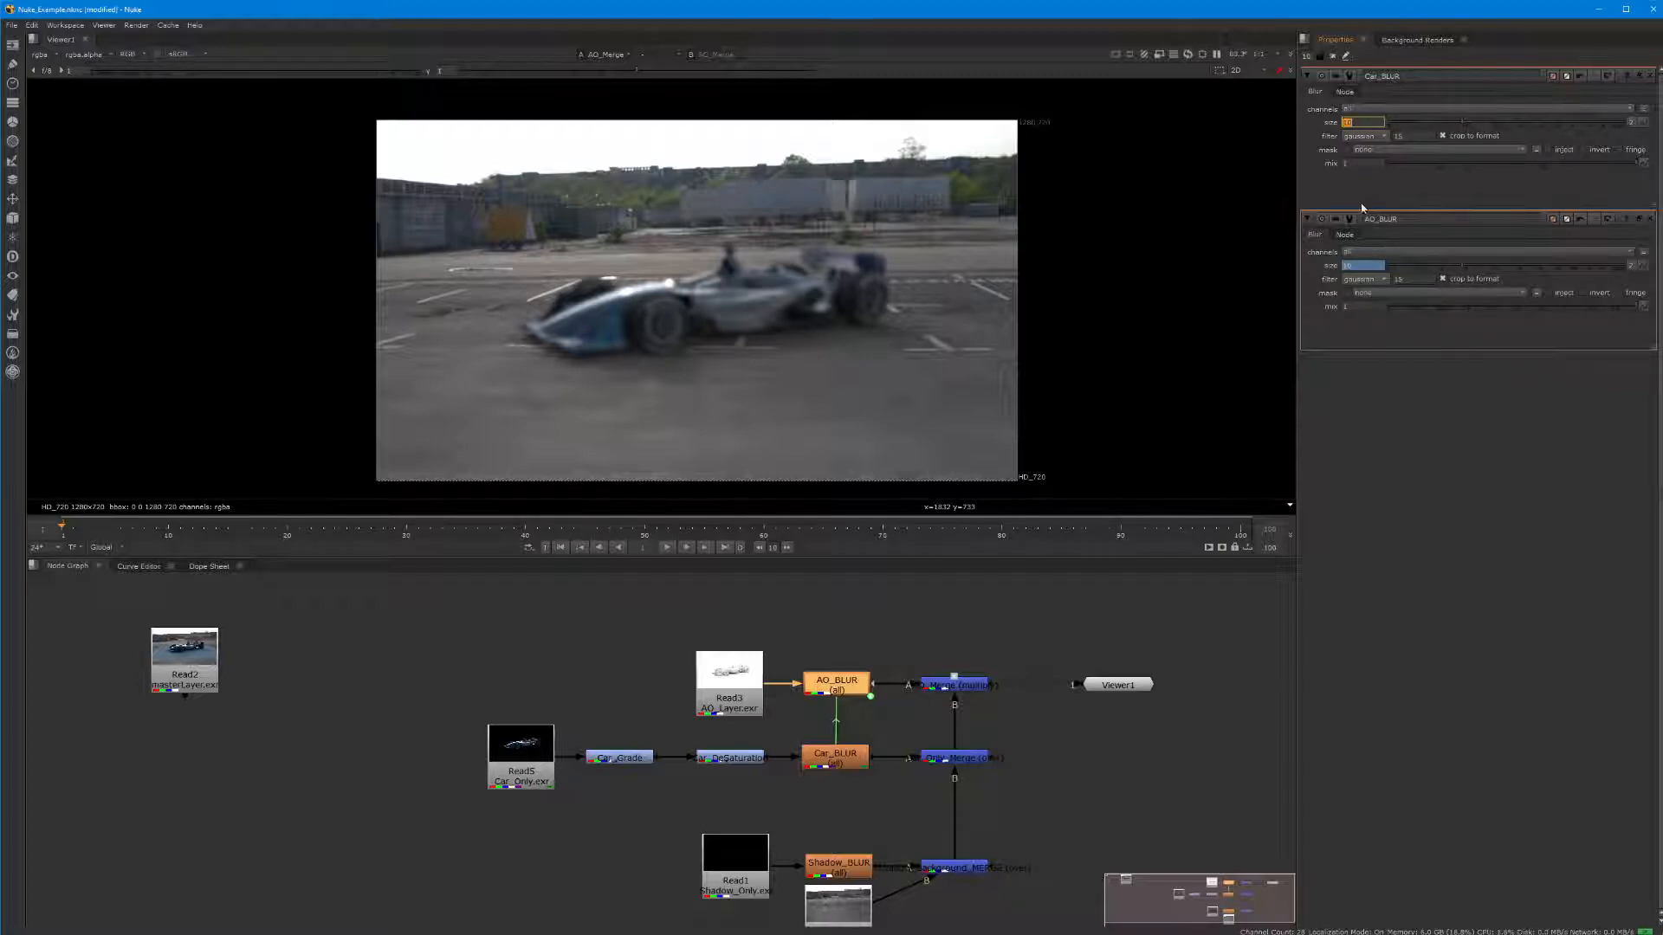
Set the size of Car_BLUR, which drives AO_BLUR, to 1
type("1")
key("Return")
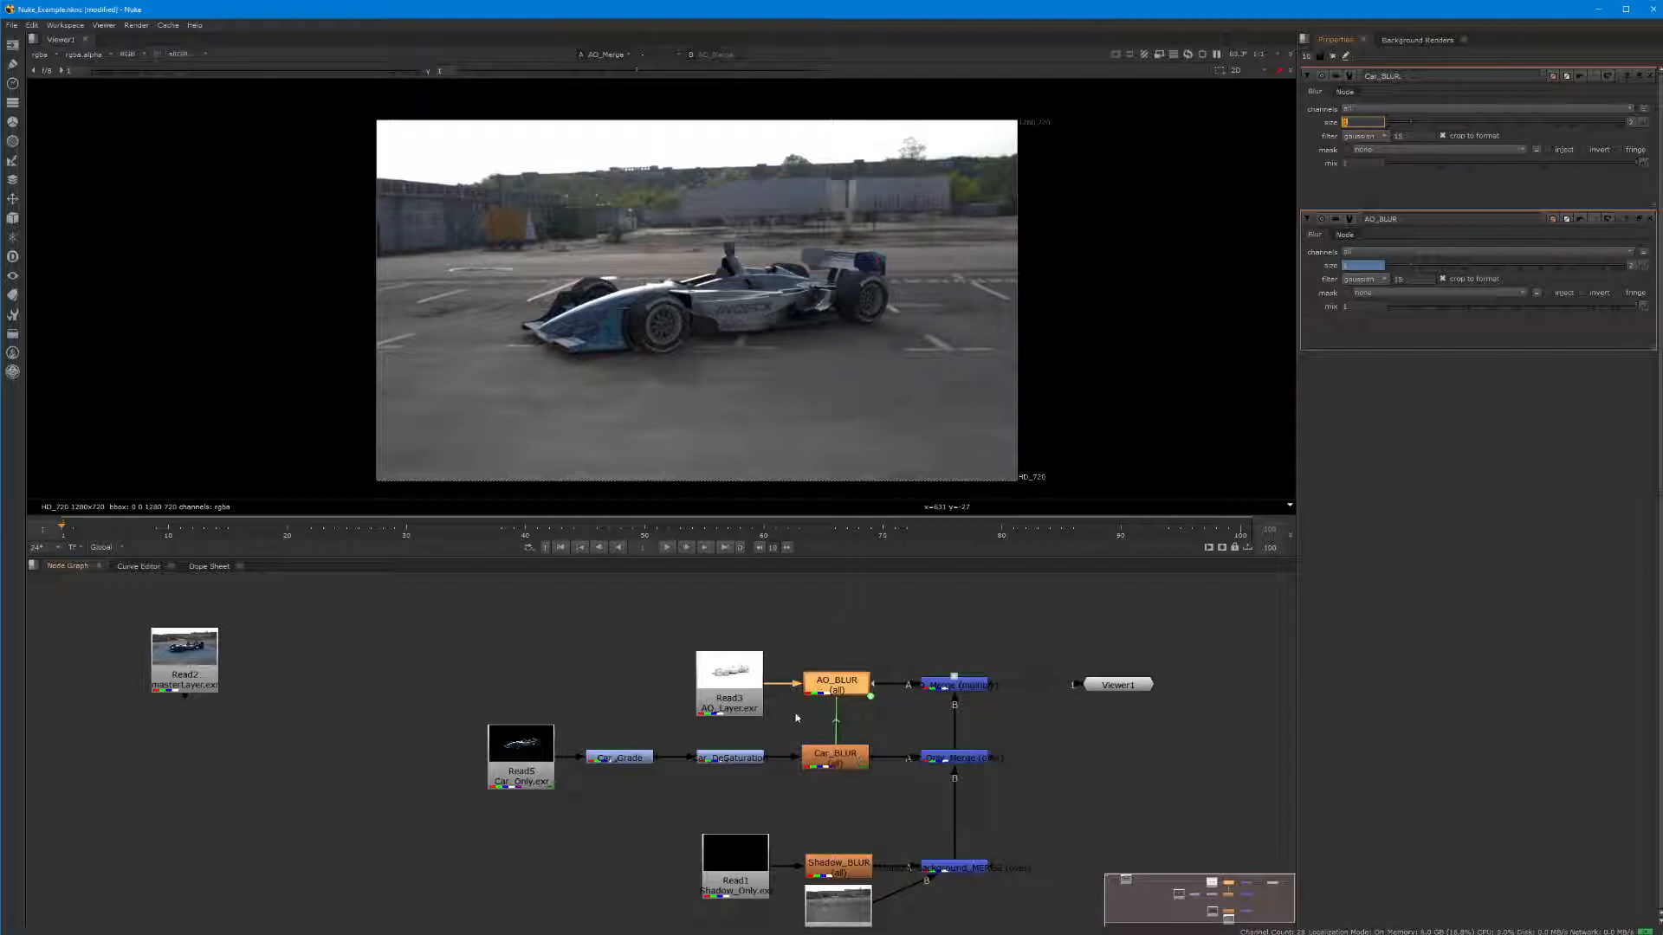
middle_click_drag(811, 762, 770, 717)
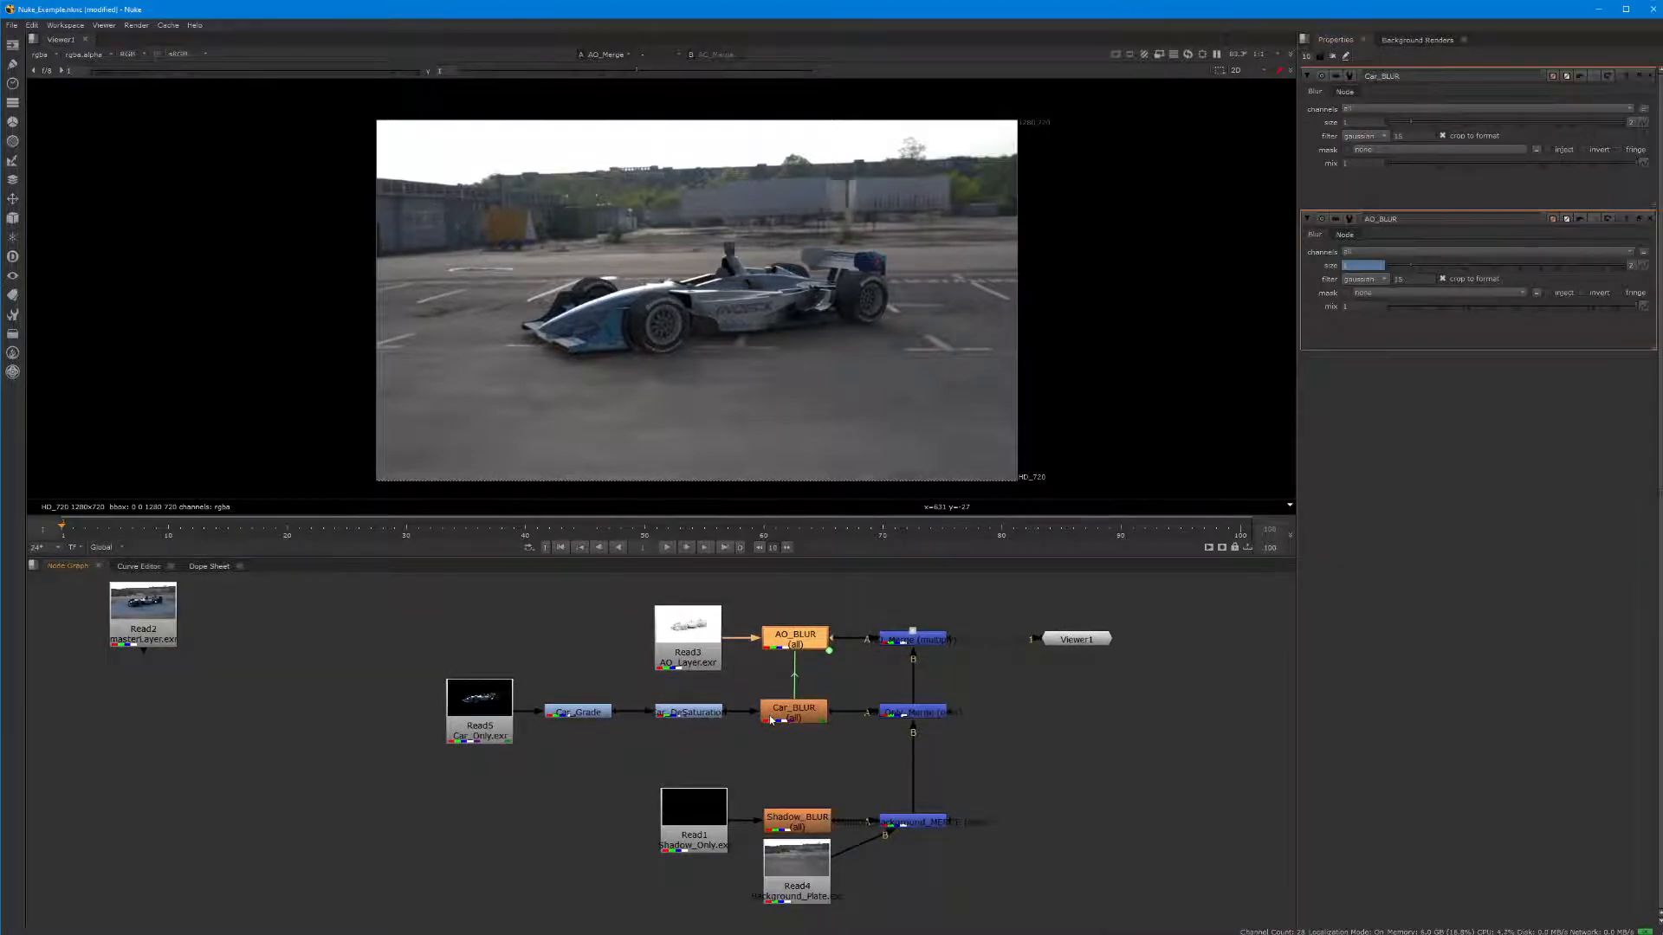